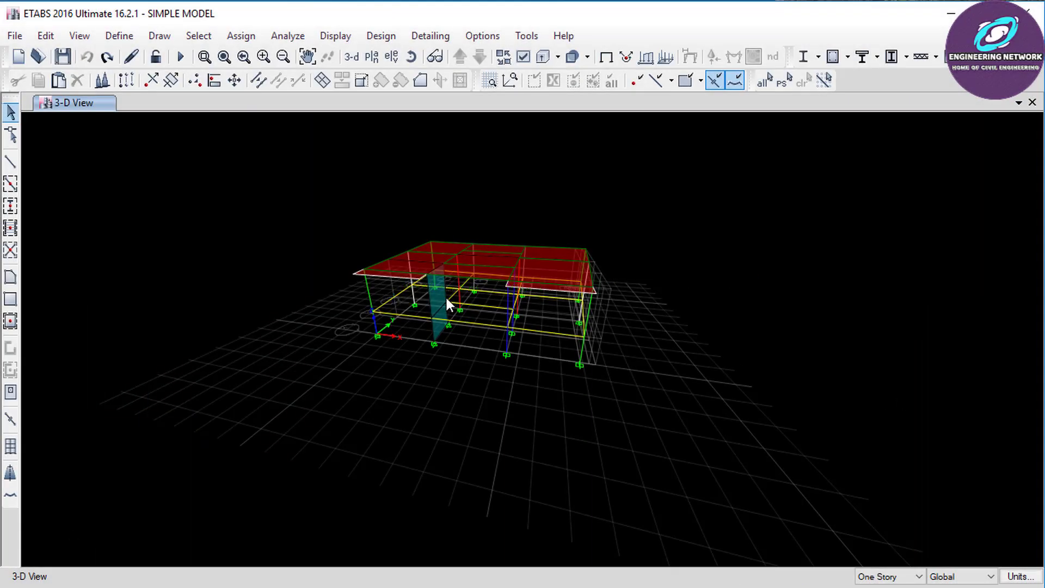
Step: Open the story data and start adding stories from the FIRST FLOOR LEVEL row while keeping existing story heights
scroll(476, 293, "up", 5)
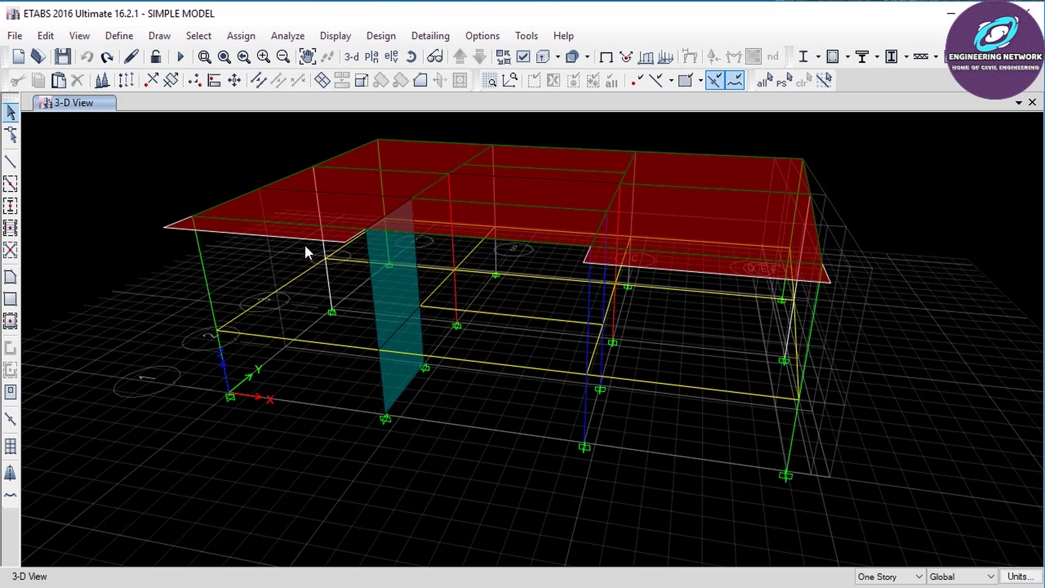
left_click(45, 35)
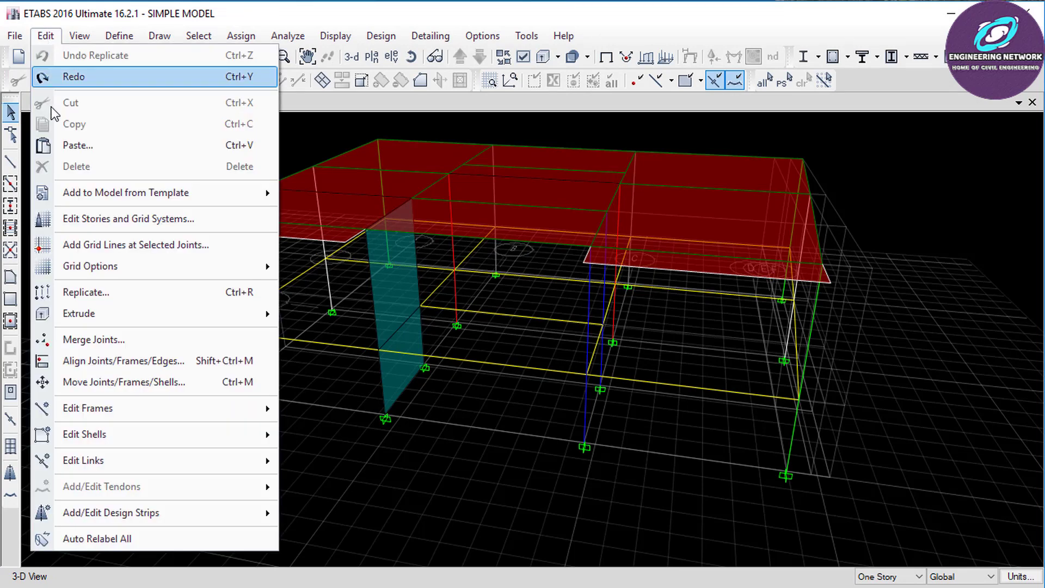
left_click(112, 223)
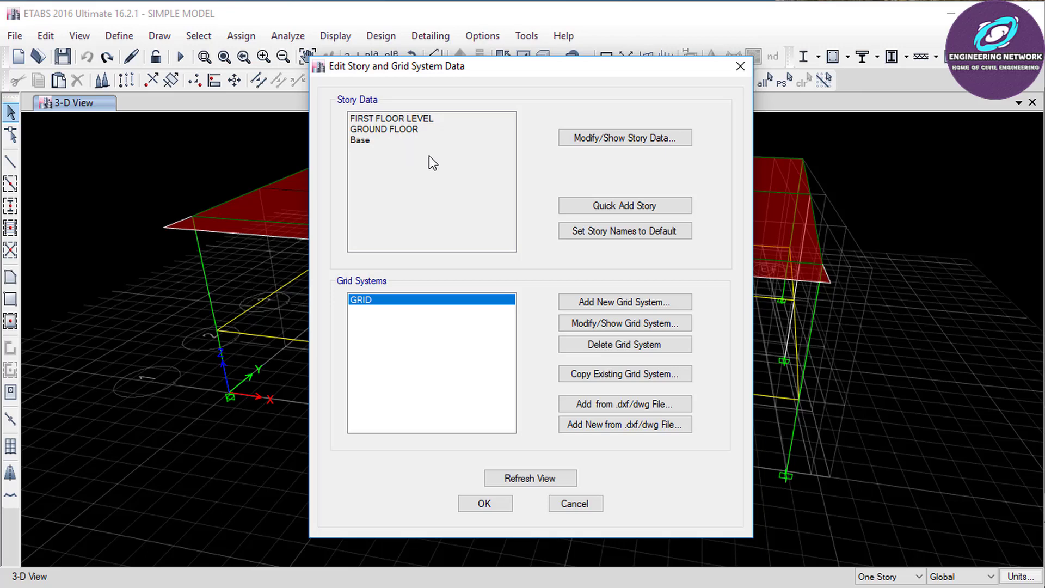
left_click(593, 146)
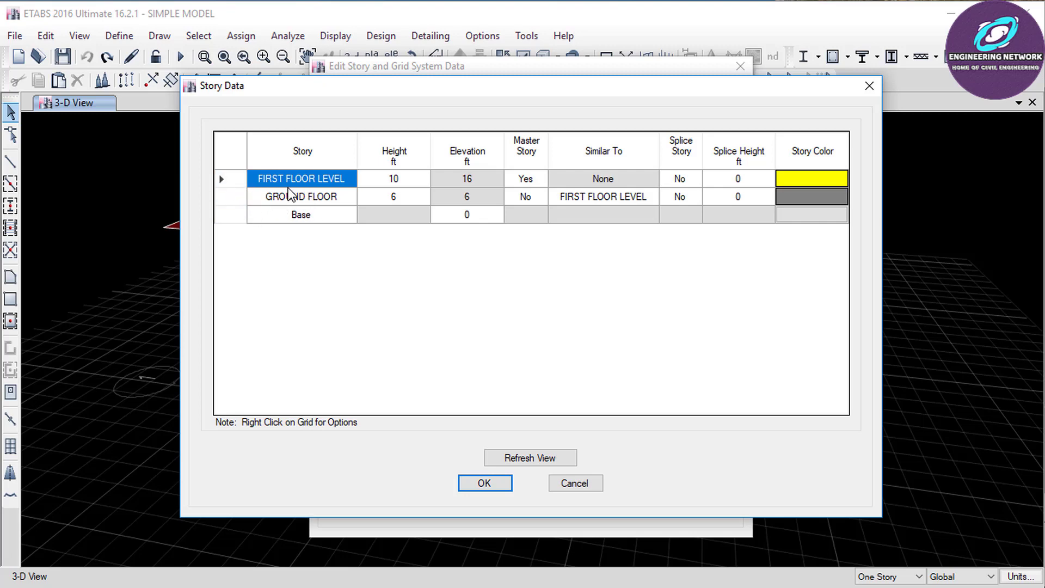
right_click(223, 178)
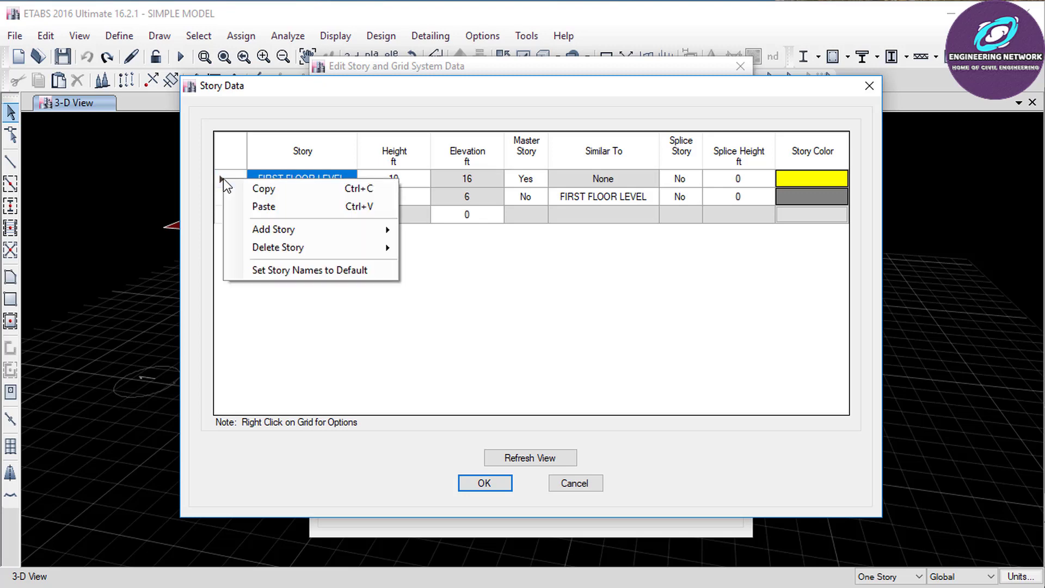
mouse_move(251, 224)
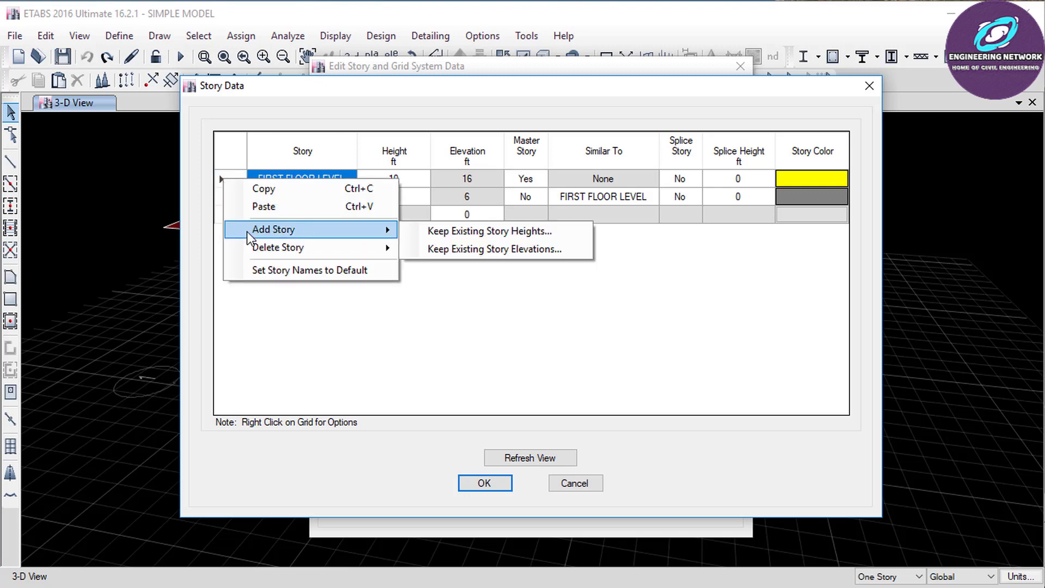
left_click(440, 233)
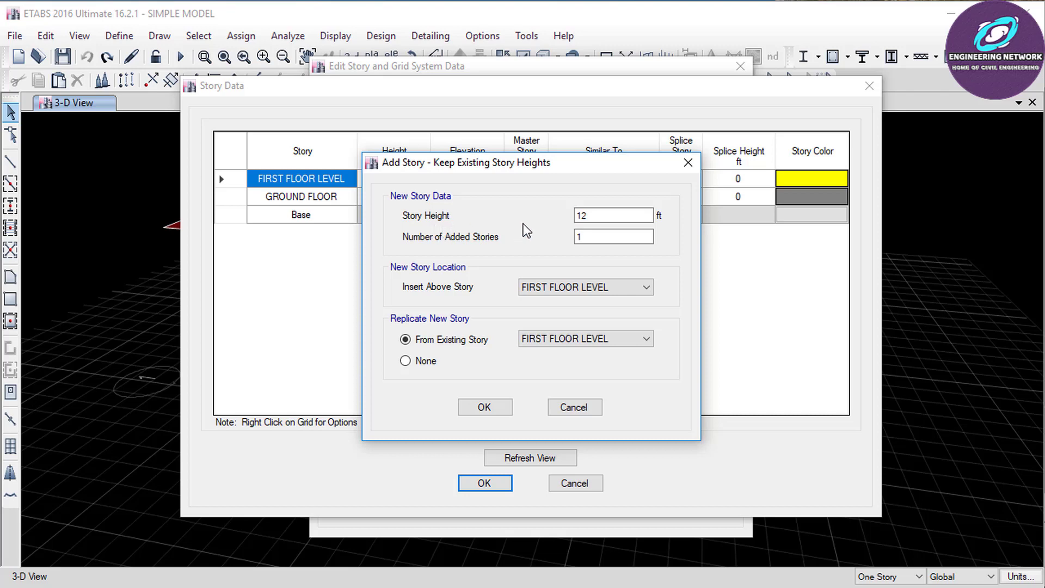
Step: Add 5 stories of 10 ft height above FIRST FLOOR LEVEL, replicated from FIRST FLOOR LEVEL
left_click(590, 216)
double_click(587, 216)
type("10")
double_click(589, 239)
left_click(545, 287)
left_click(539, 303)
left_click(541, 341)
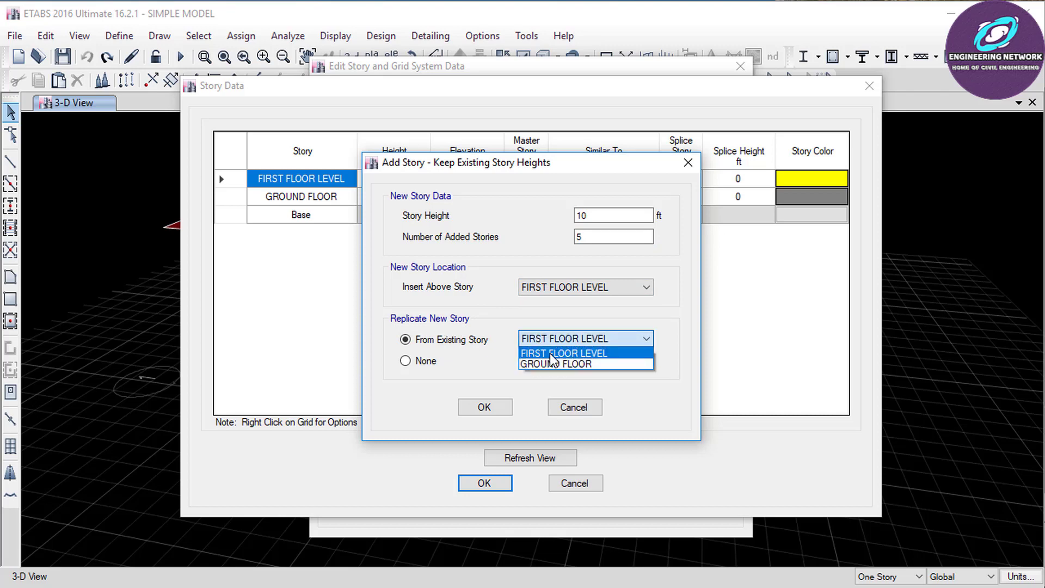
left_click(550, 354)
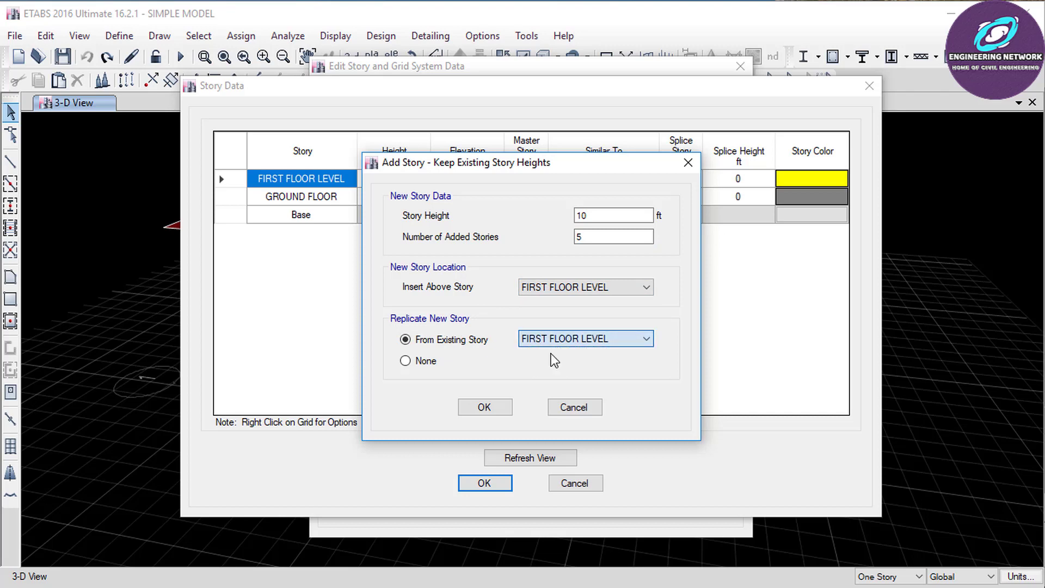
left_click(492, 408)
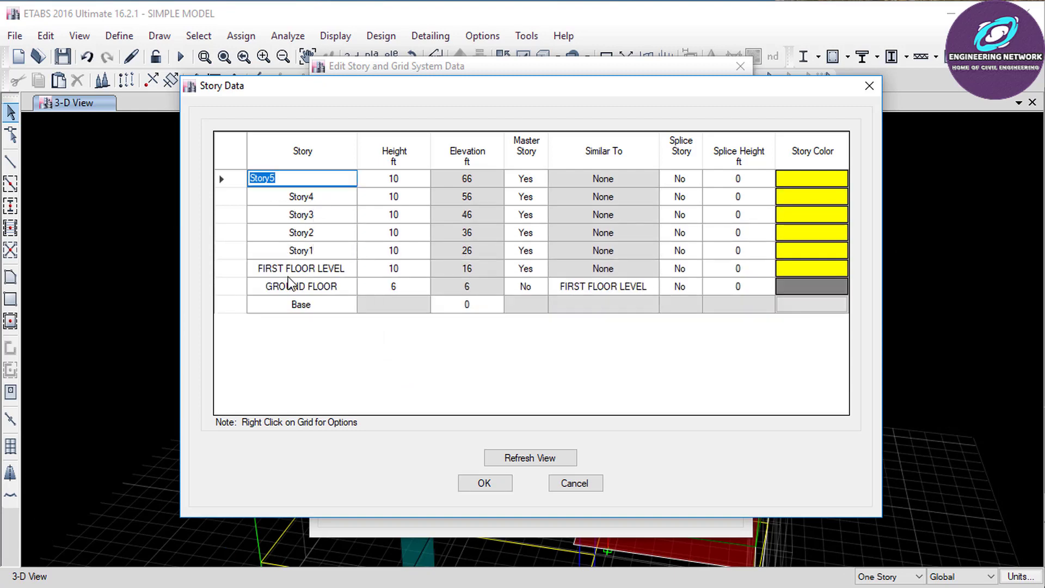
Step: Rename FIRST FLOOR LEVEL as 1ST STORY, Story1 as 2ND STROY and Story2 as 3RT STORY
left_click(292, 269)
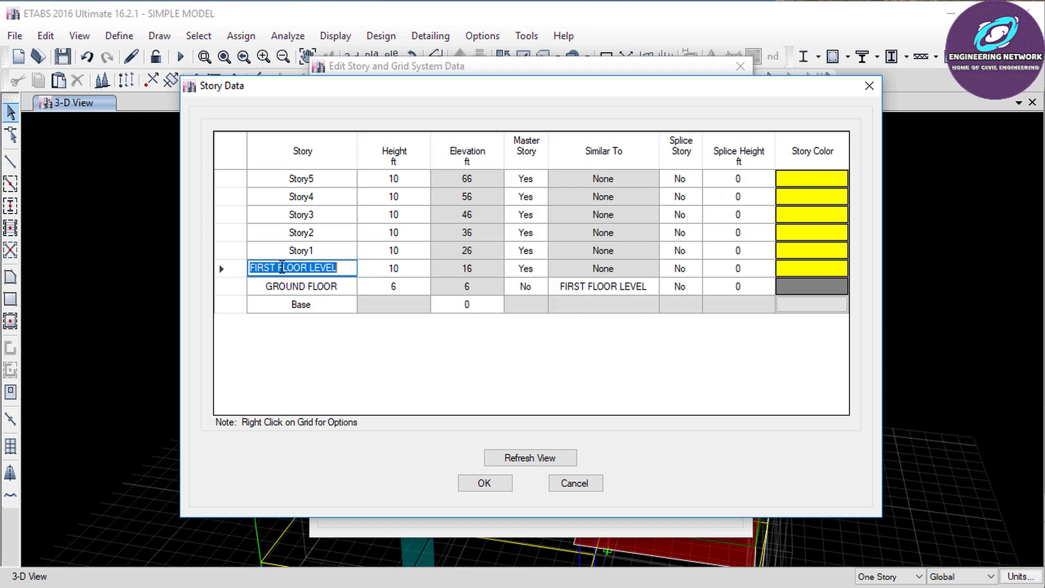
type("1S")
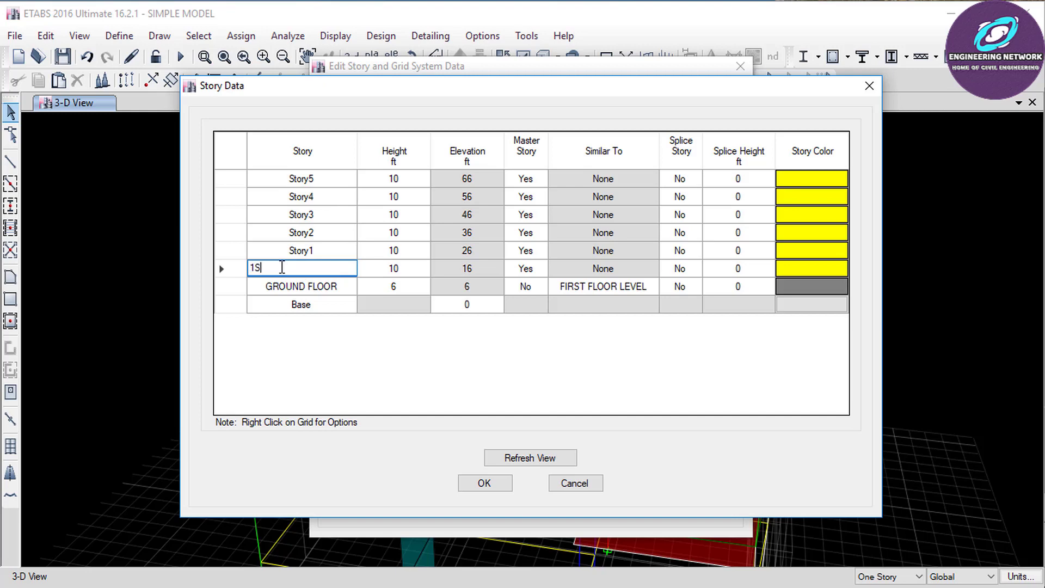
type("T STORY")
left_click(329, 249)
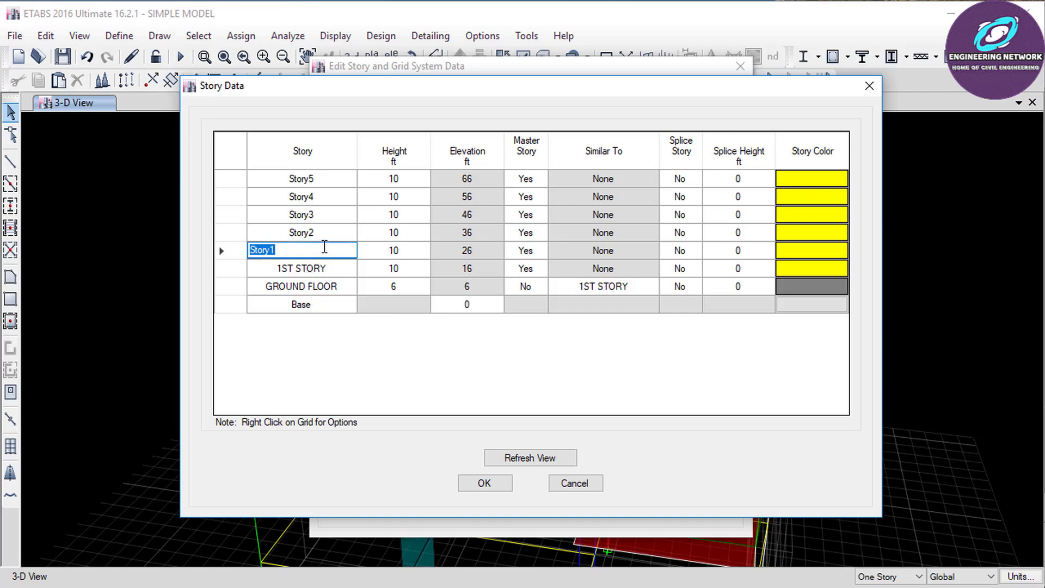
type("2ND STROY")
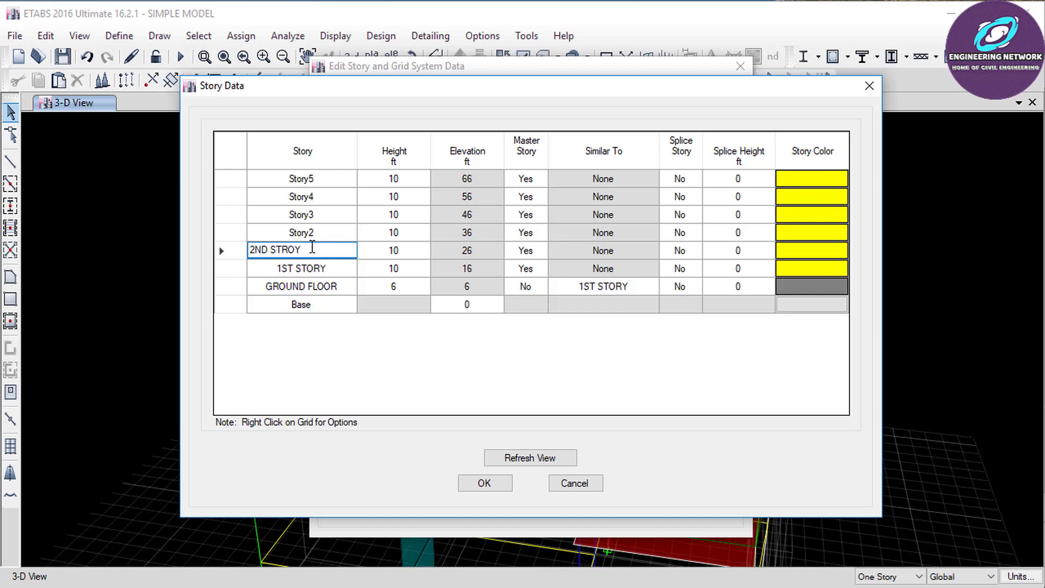
left_click(300, 233)
type("3RT STORY")
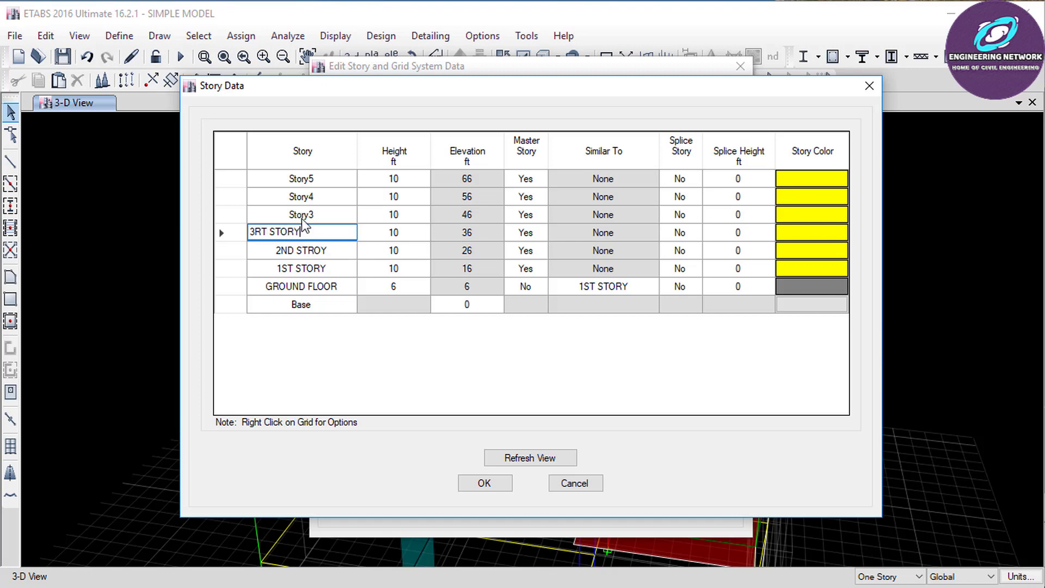
Step: Rename Story3 as 4TH STORY, Story4 as 5TH STORY and Story5 as ROOF, and apply the story data to the model
left_click(304, 214)
type("4")
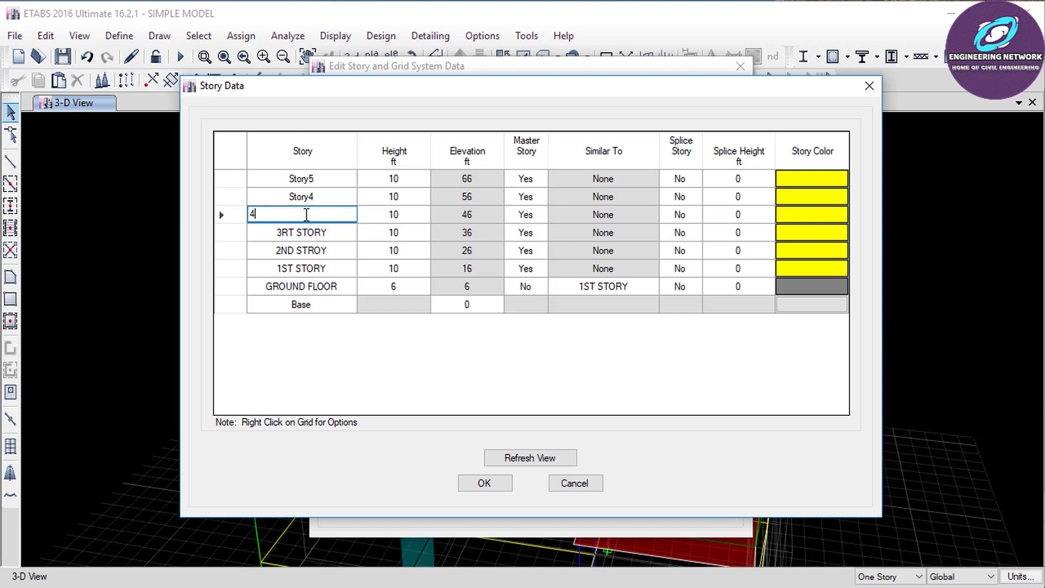
type("TH STORY")
left_click(325, 197)
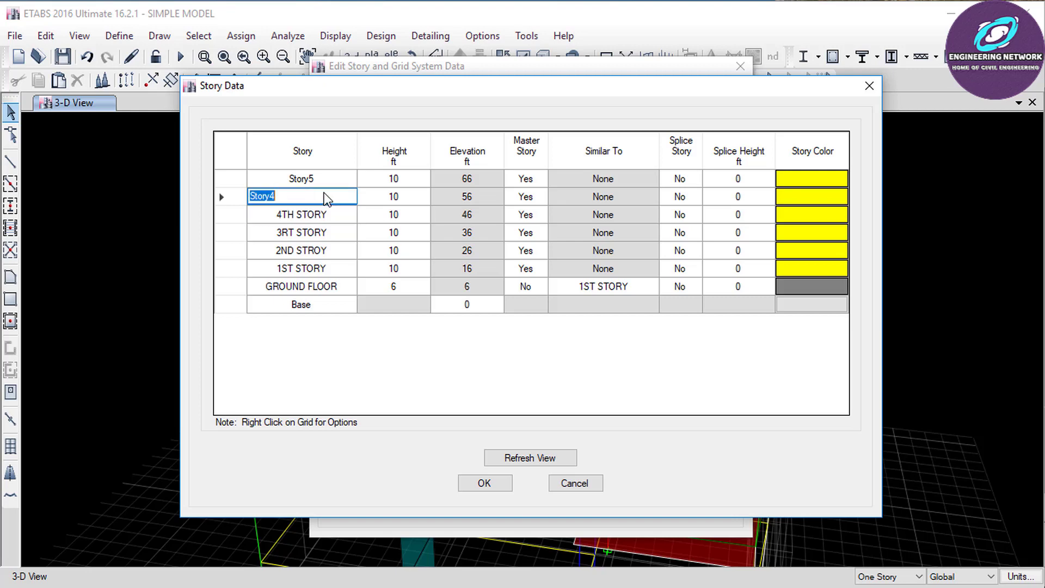
type("5TH STORY")
left_click(328, 178)
type("RO")
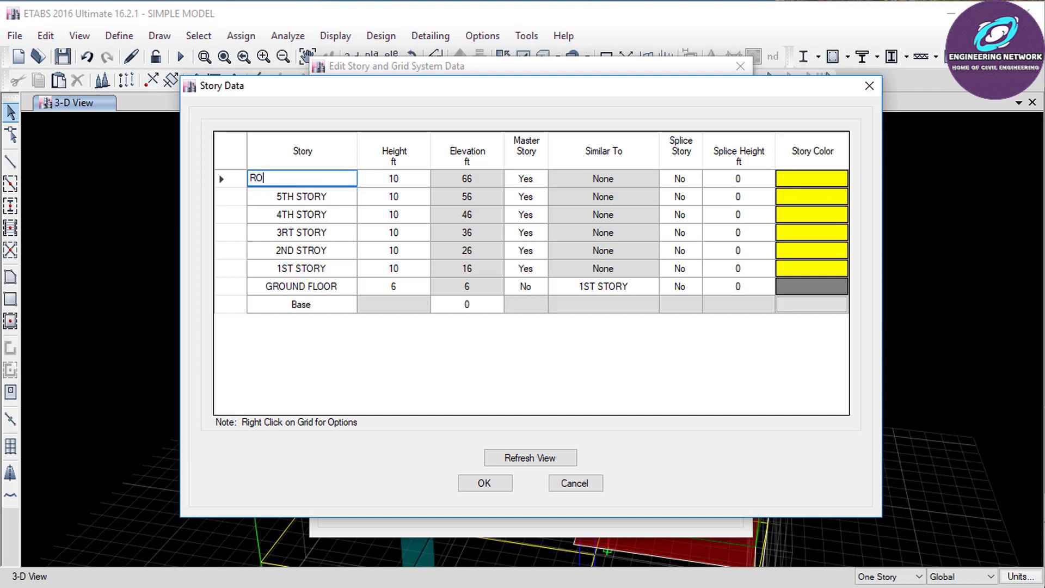
left_click(482, 484)
left_click(501, 507)
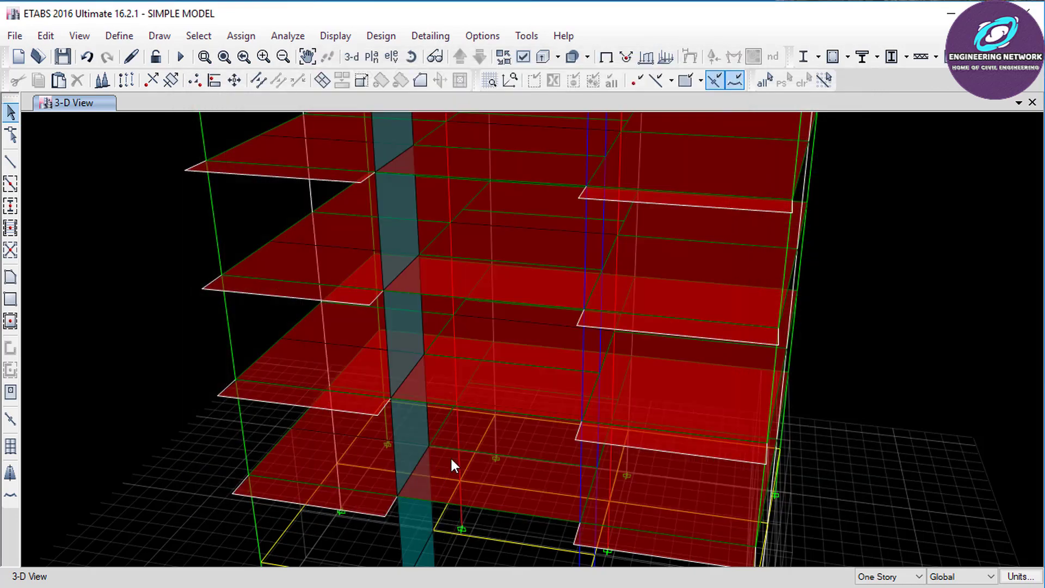
Step: Rotate and reposition the 3-D view to examine the replicated stories of the whole building from above
scroll(479, 436, "down", 5)
scroll(504, 376, "up", 3)
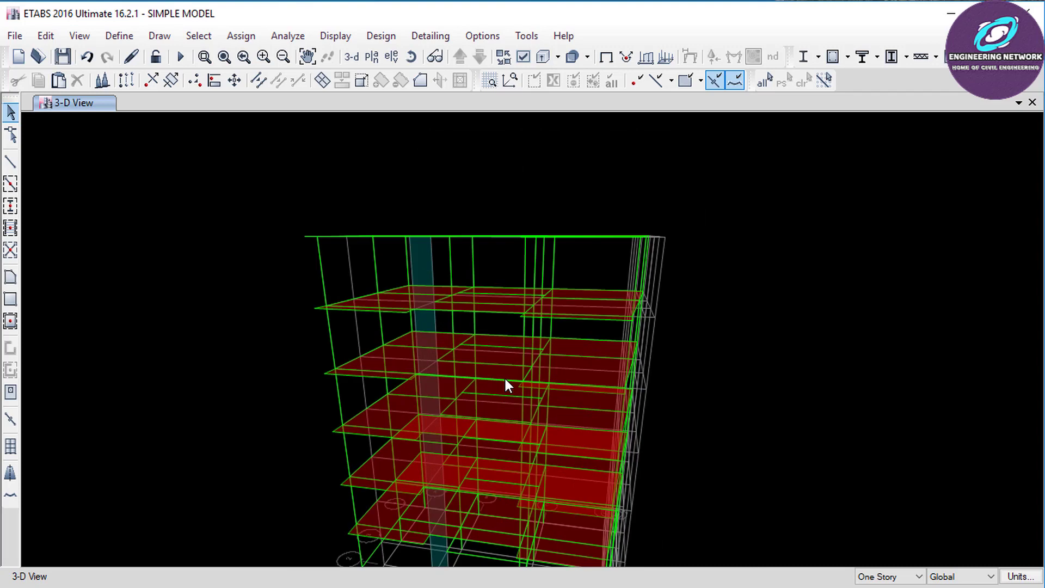
left_click(411, 56)
left_click_drag(472, 303, 484, 346)
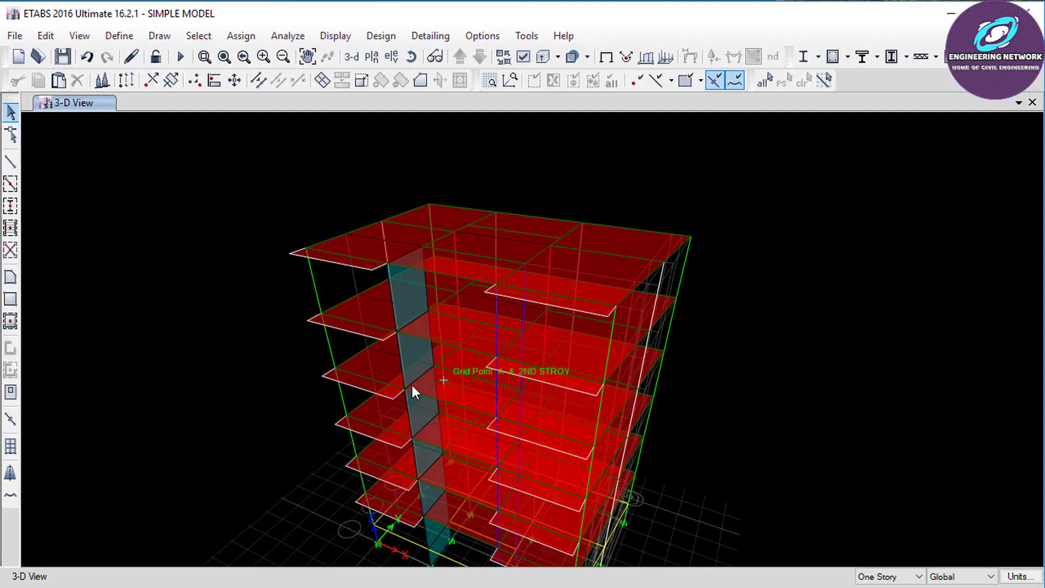
left_click(308, 56)
left_click_drag(324, 96, 298, 140)
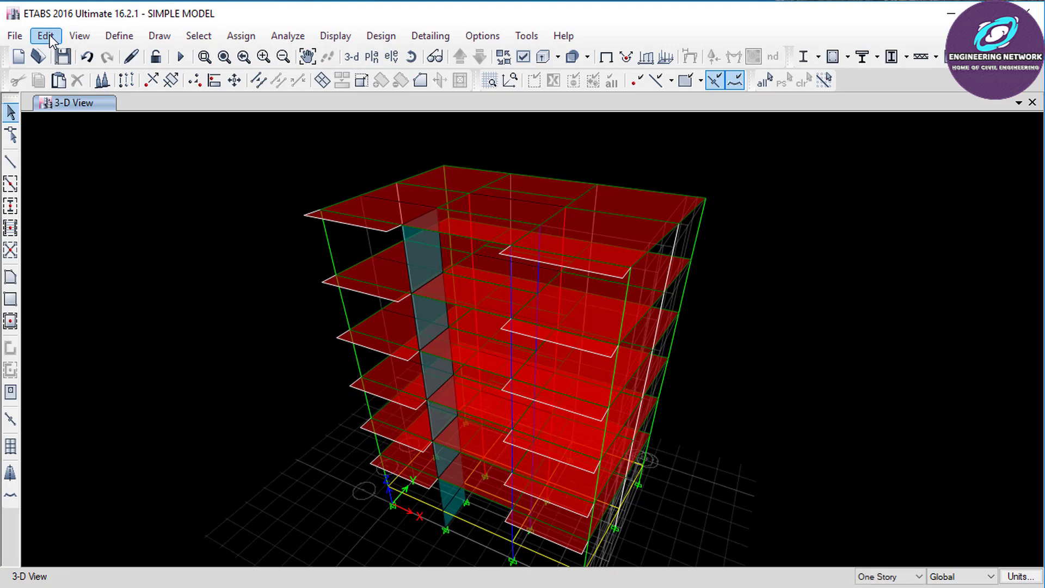
Step: Add one 6 ft story above ROOF, replicated from ROOF, keeping the existing story heights
left_click(46, 36)
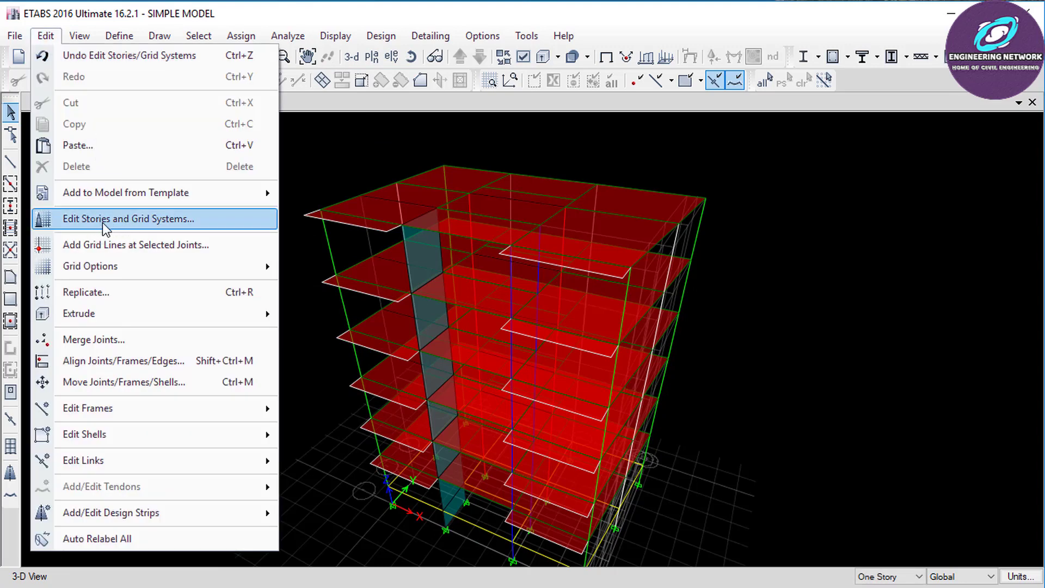
left_click(136, 218)
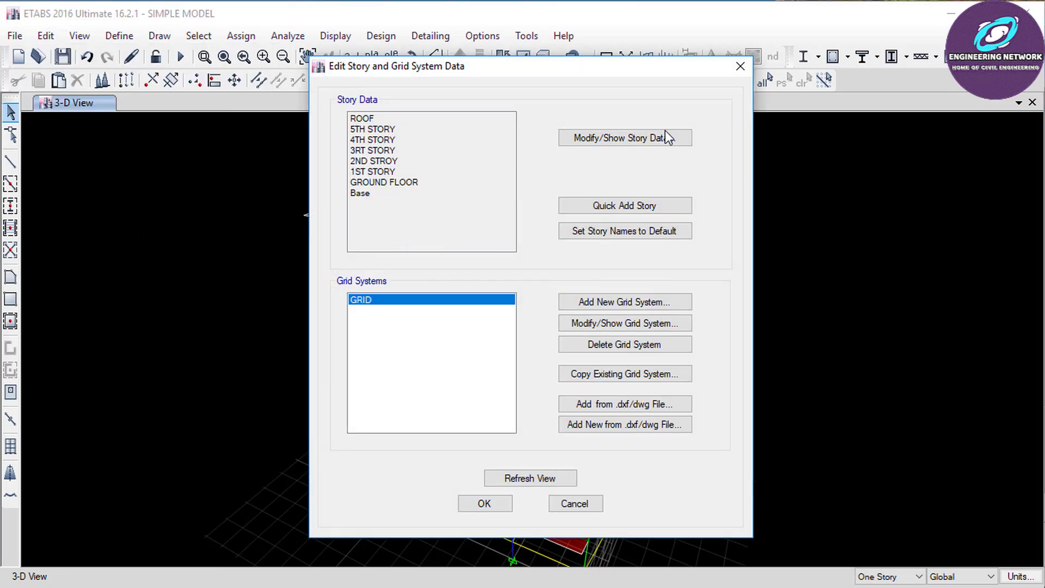
left_click(609, 137)
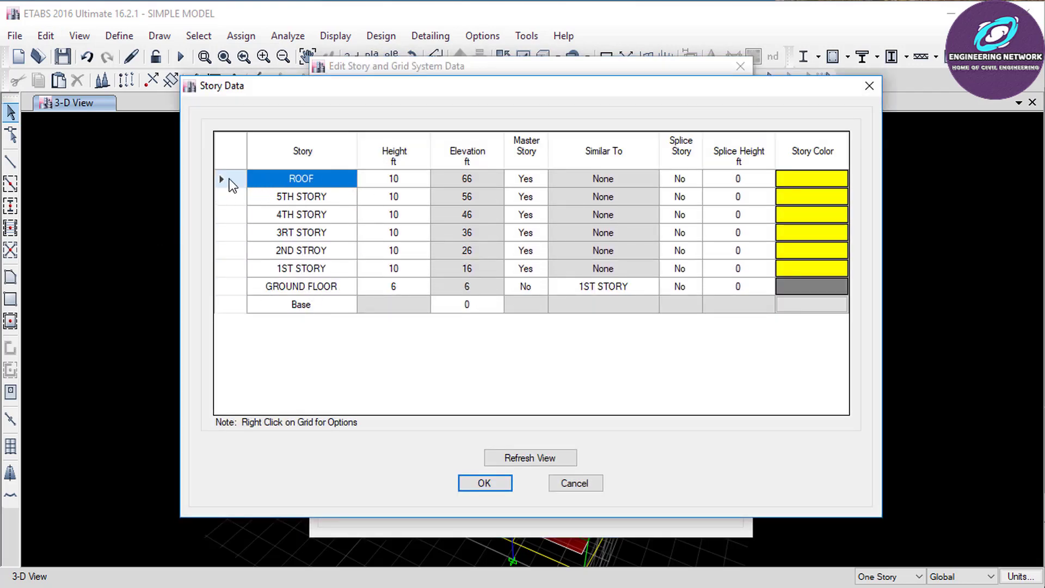
right_click(227, 180)
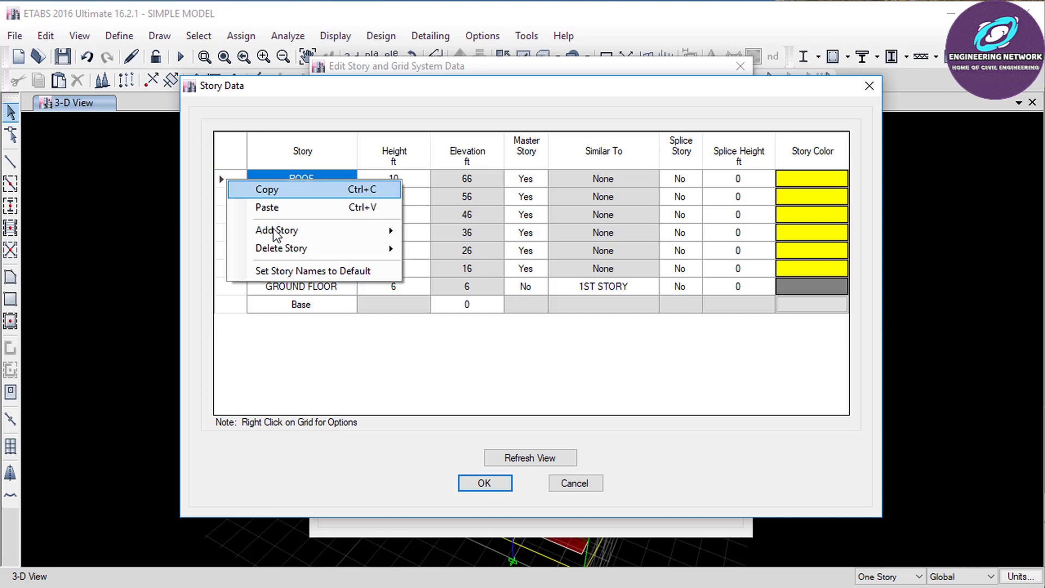
mouse_move(283, 230)
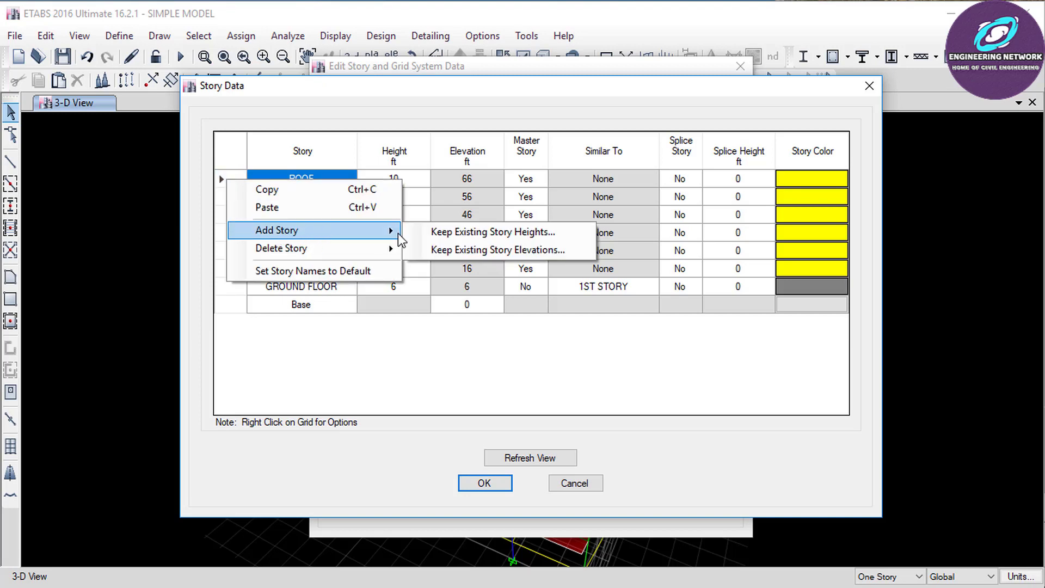
left_click(521, 234)
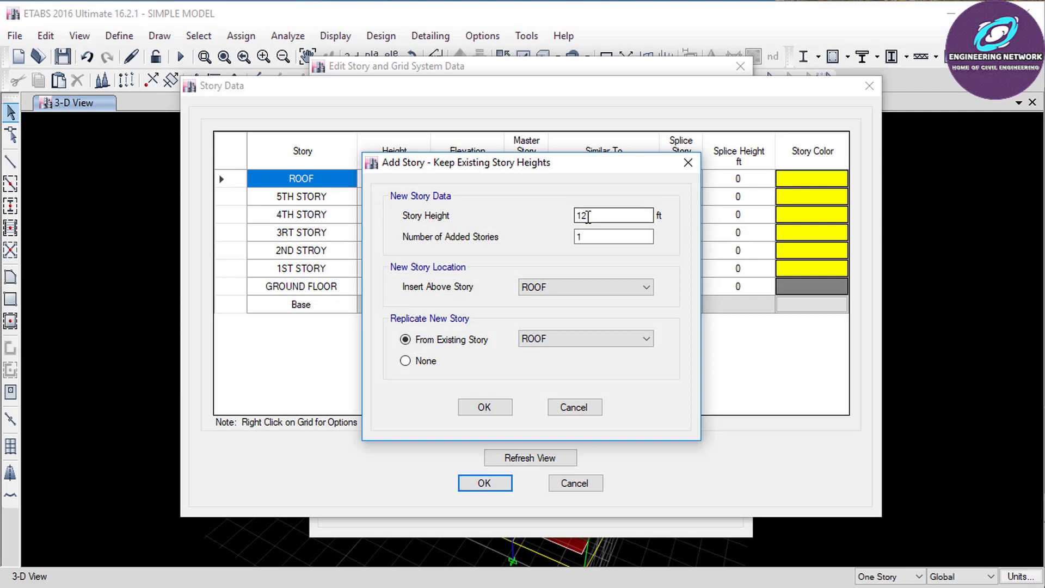
left_click_drag(601, 216, 548, 219)
type("6")
left_click(478, 408)
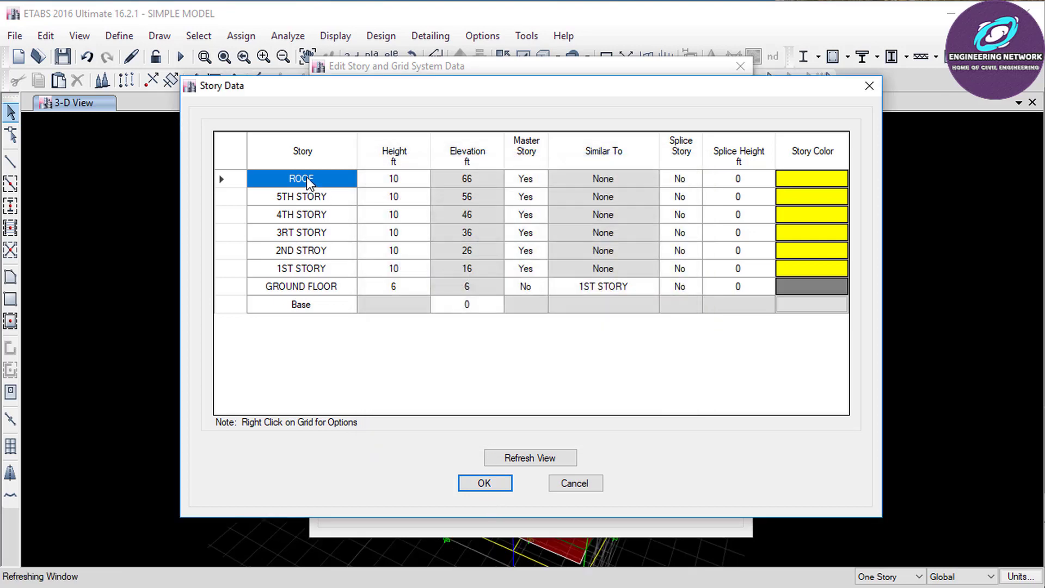
Step: Name the new topmost story STAIR CASE ROOM and apply the story data to the model
left_click(298, 180)
type("S")
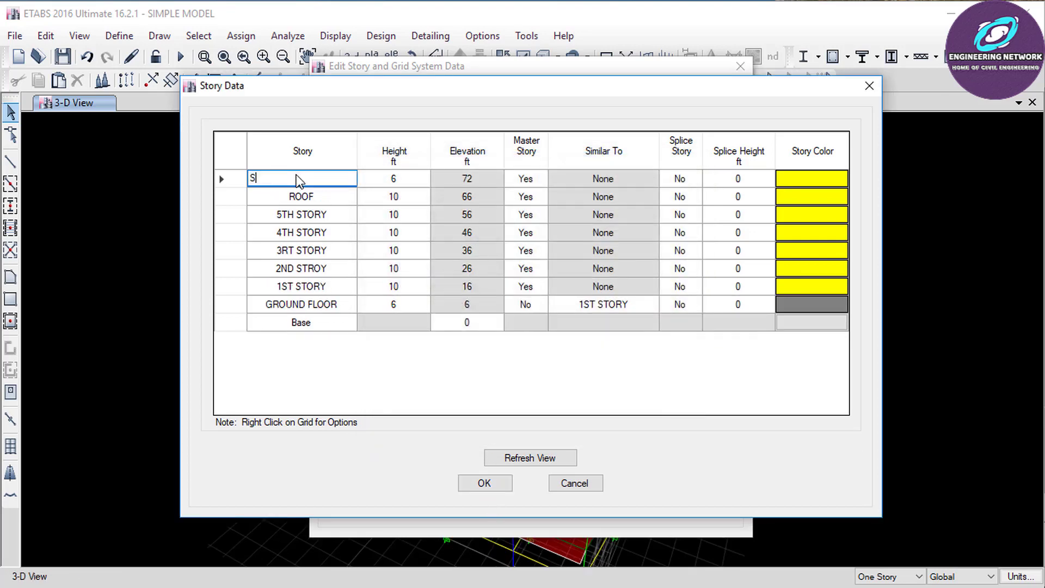
type("TAIR CASE ROOM")
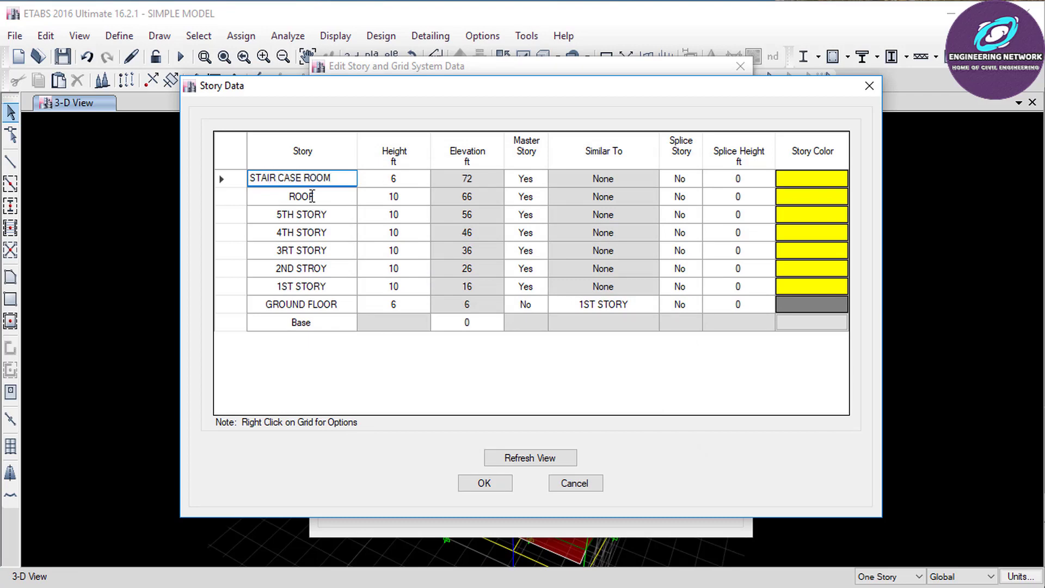
left_click(484, 483)
left_click(471, 506)
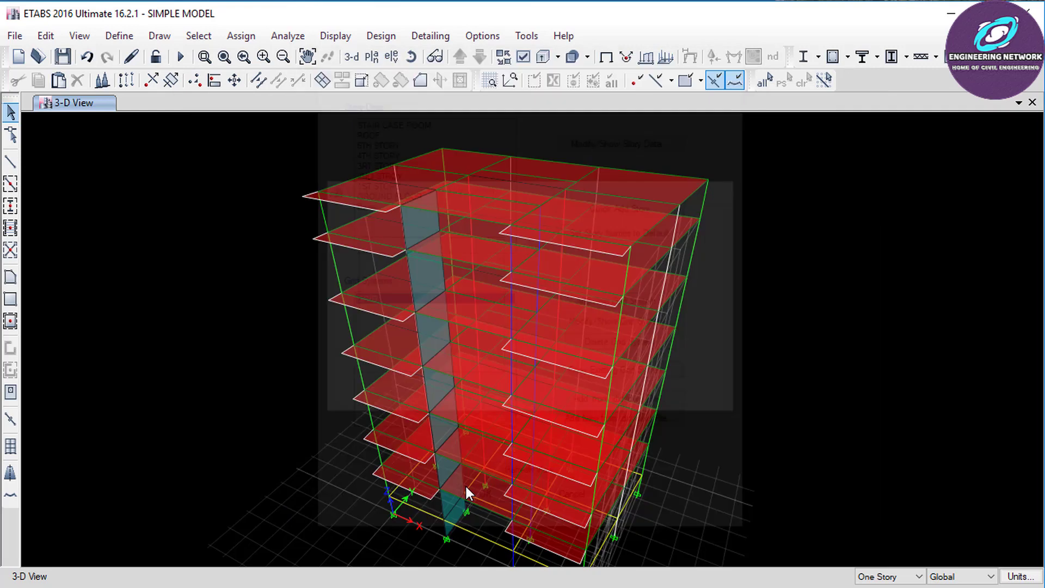
Step: In the STAIR CASE ROOM plan, delete all objects outside the stair bay between grids B–C and 1–2
left_click(372, 56)
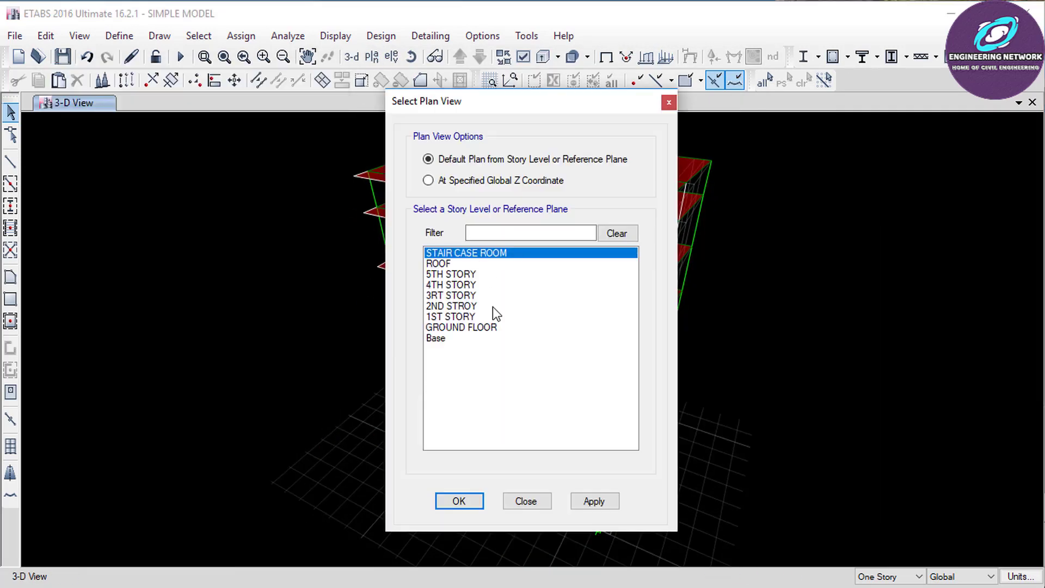
left_click(461, 507)
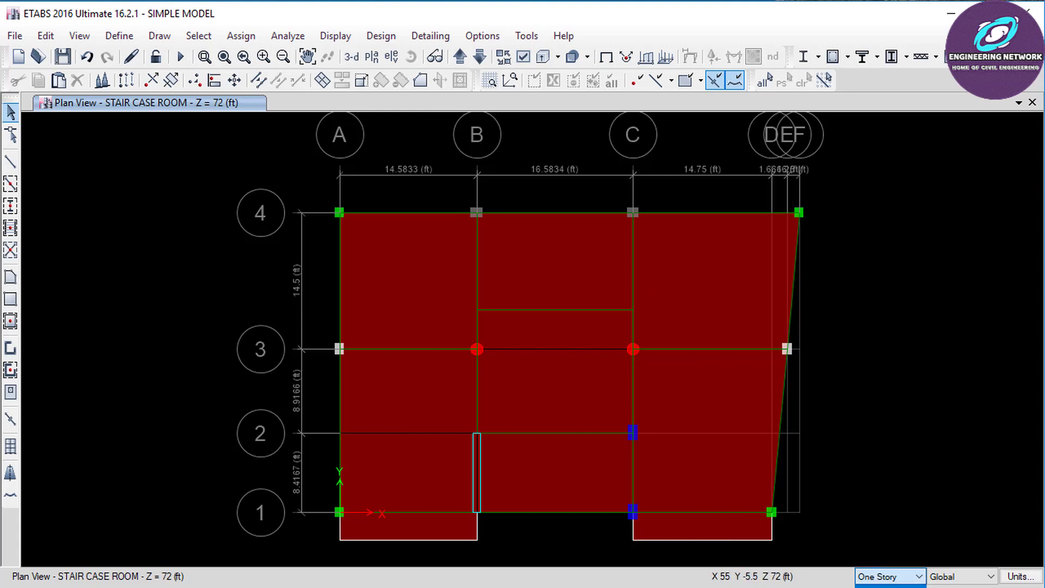
left_click_drag(831, 180, 338, 364)
left_click_drag(415, 186, 335, 566)
left_click_drag(872, 171, 688, 558)
left_click_drag(799, 536, 313, 518)
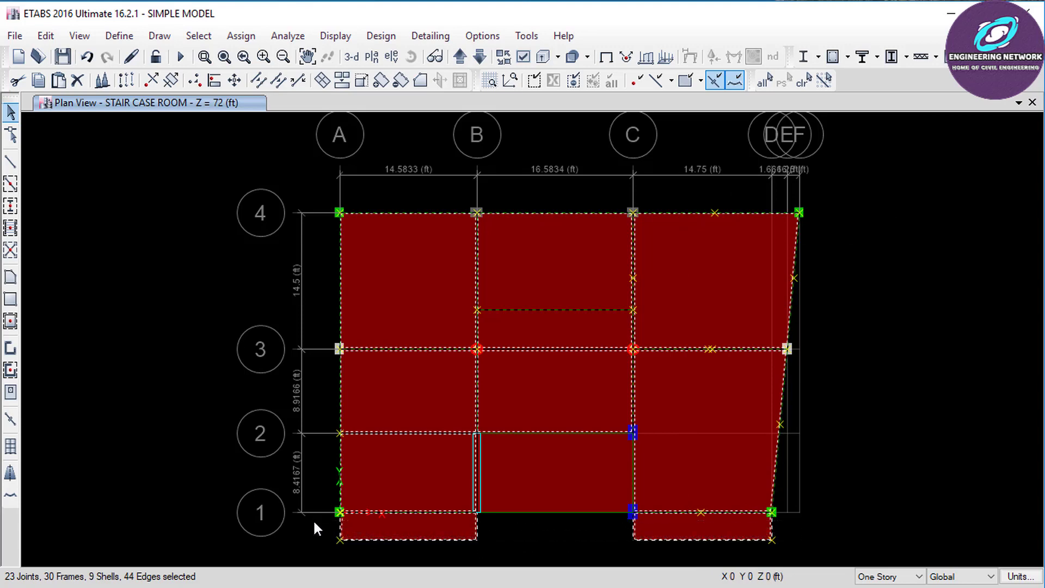
key("Delete")
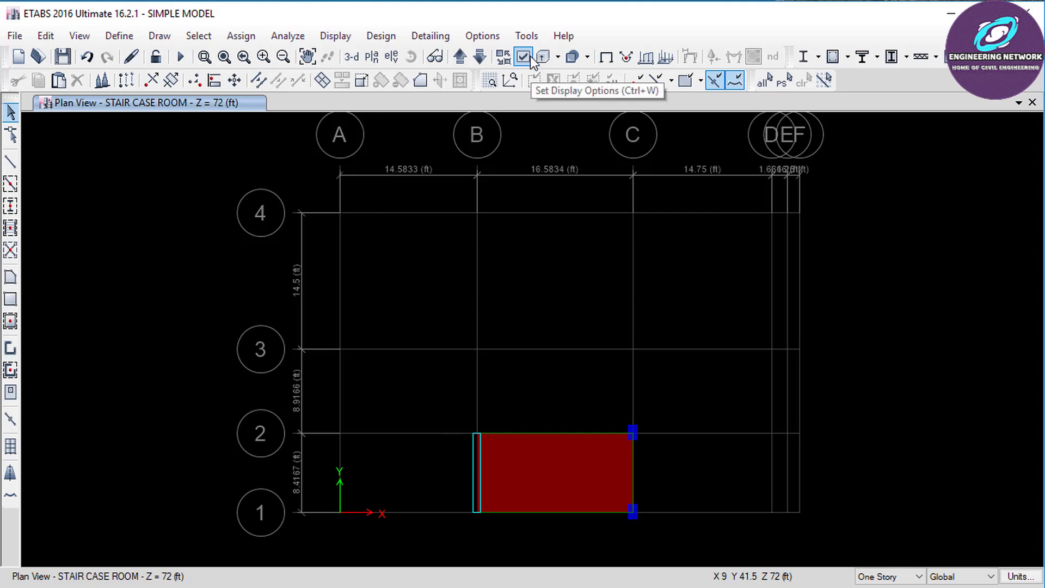
Step: Turn on the extruded display of frames and shells in the view options
key("ctrl+w")
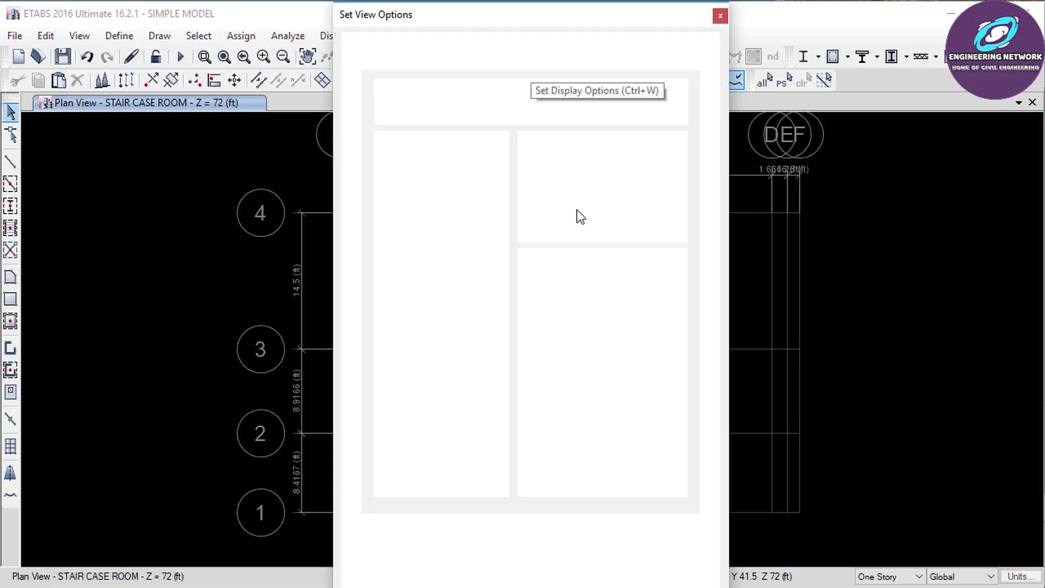
left_click(554, 226)
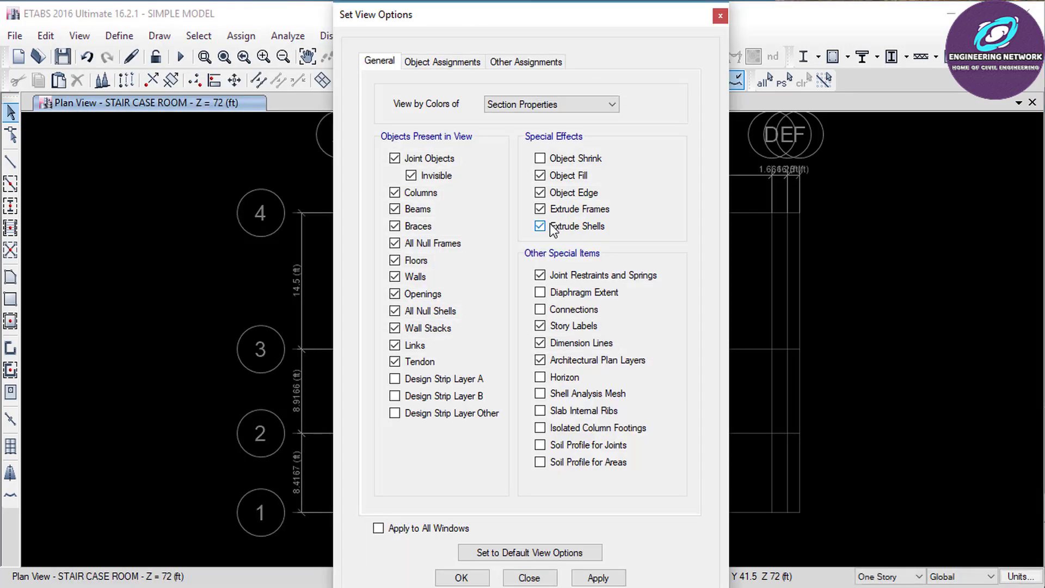
left_click(461, 577)
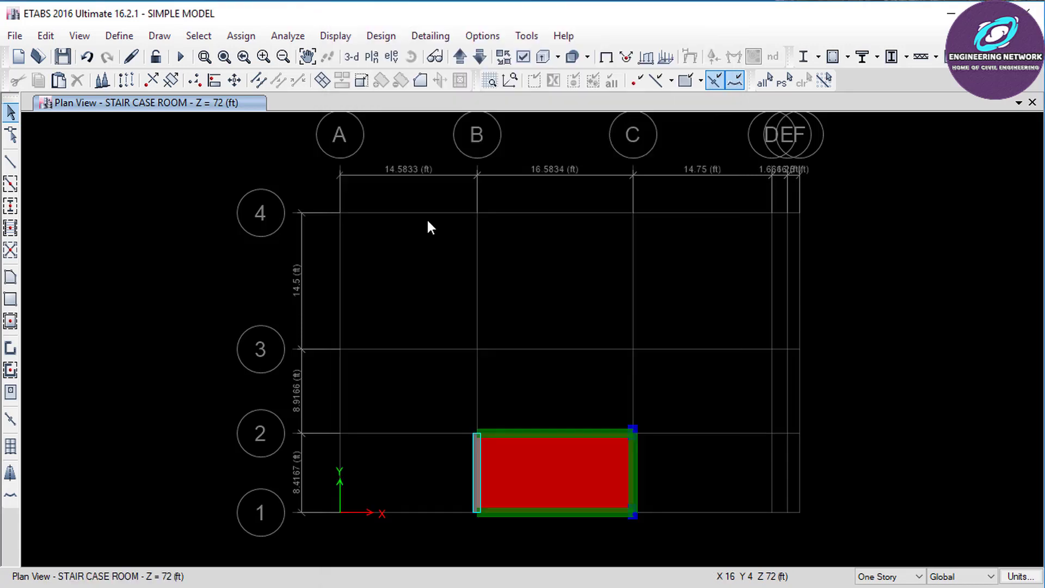
Step: Examine the whole building and its stair case room in a rendered 3-D view from several angles
left_click(357, 60)
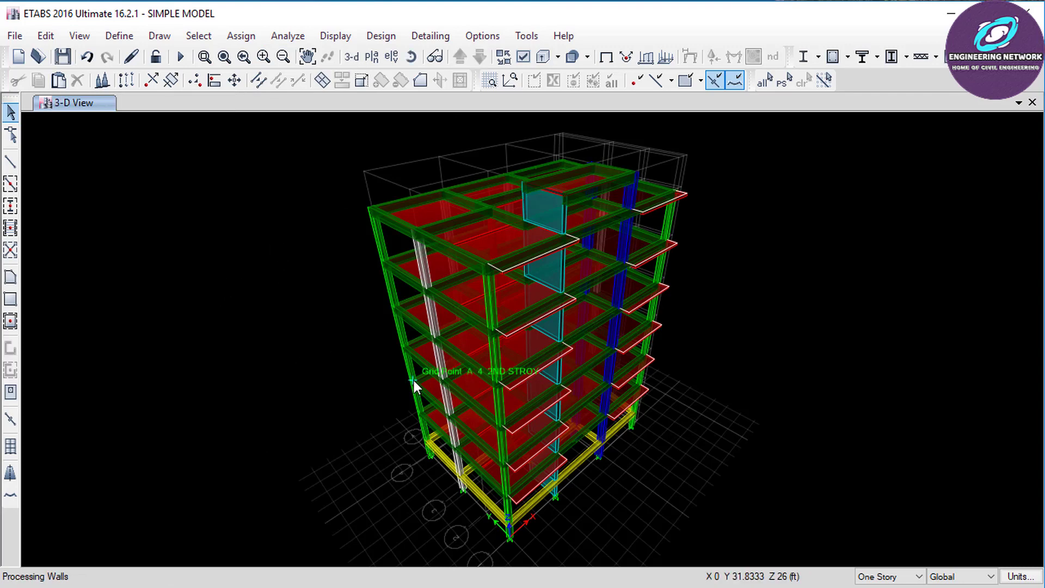
left_click(85, 39)
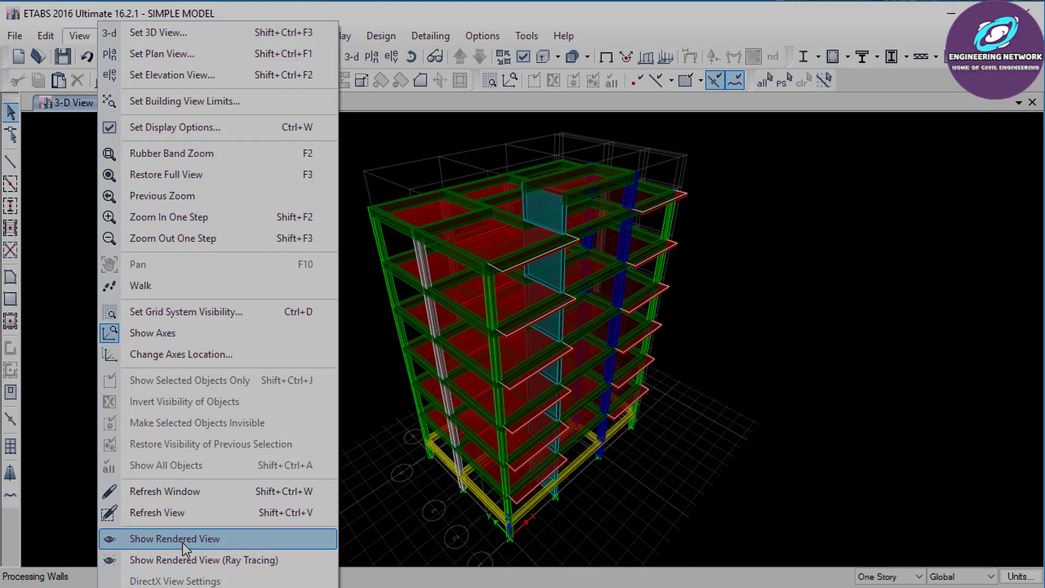
left_click(185, 538)
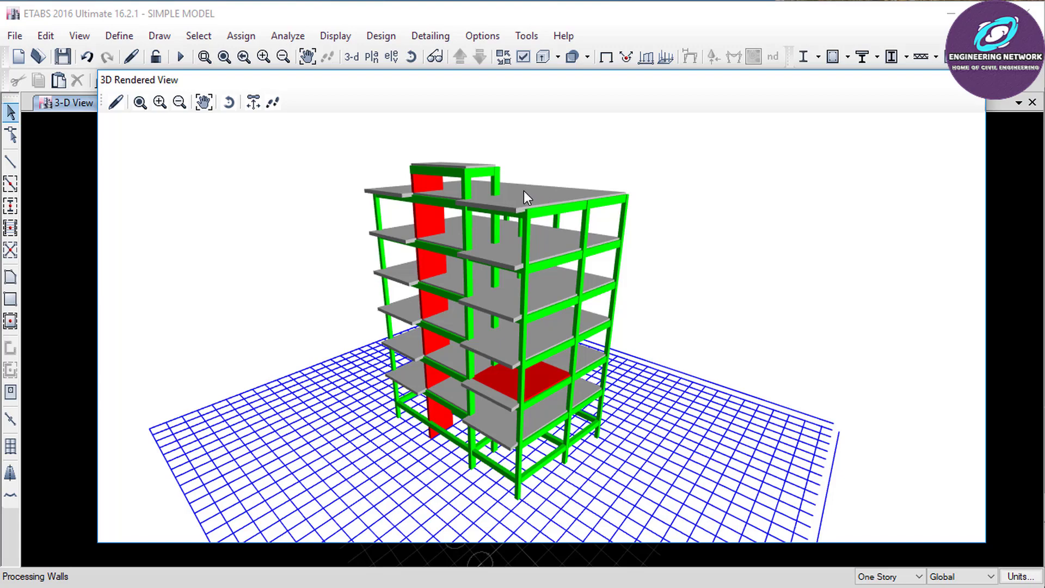
left_click(227, 102)
left_click_drag(417, 221, 435, 210)
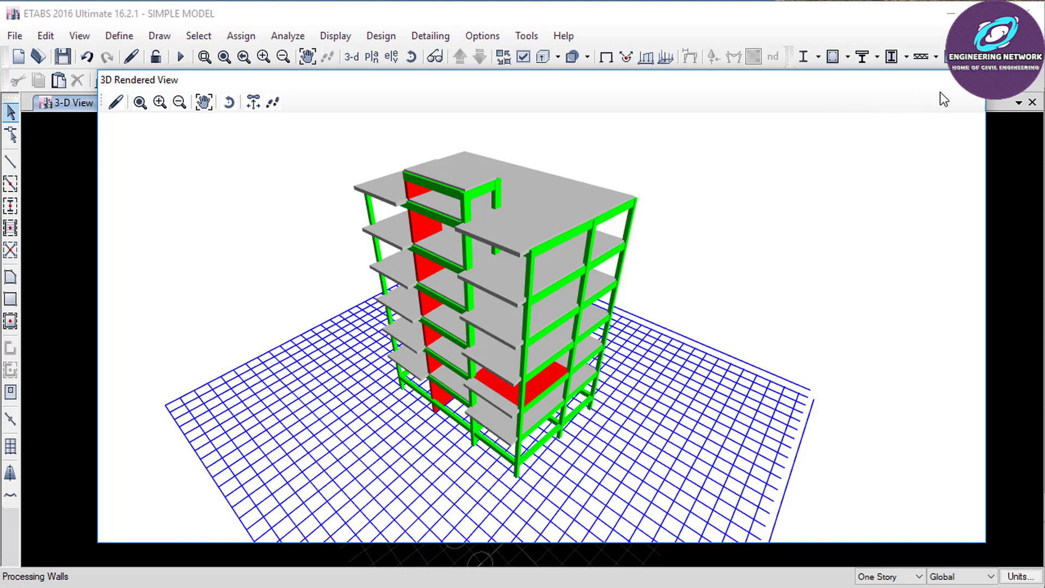
key("Escape")
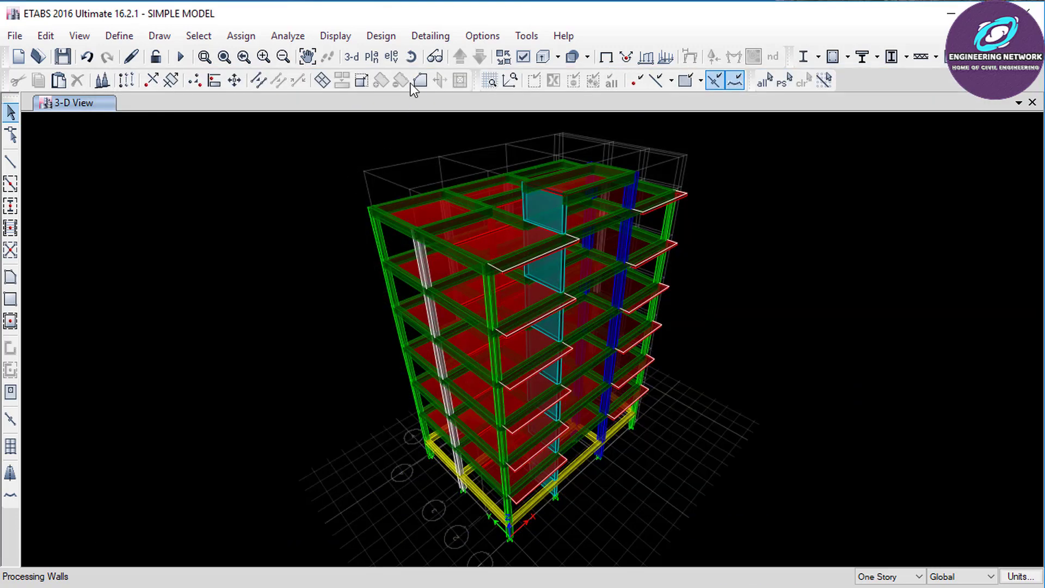
Step: Delete the stair bay slab between grids B–C and 1–2 in the 5TH STORY plan
left_click(370, 57)
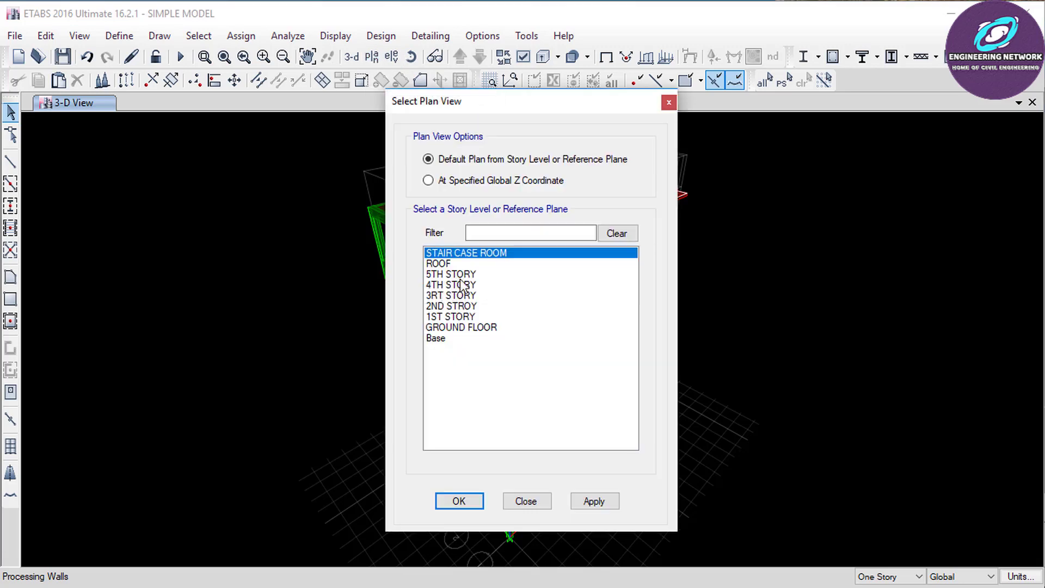
left_click(458, 275)
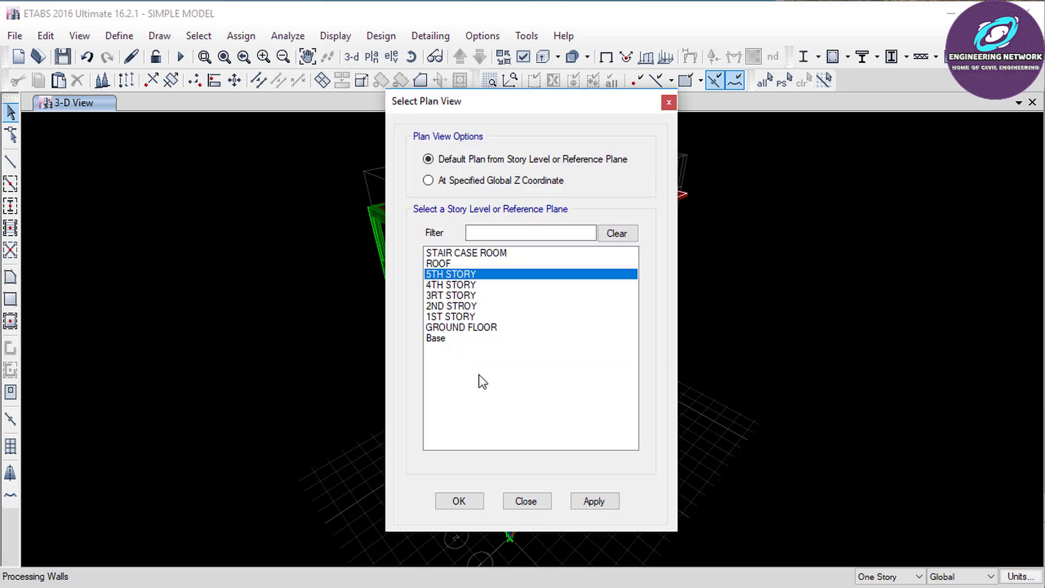
left_click(459, 501)
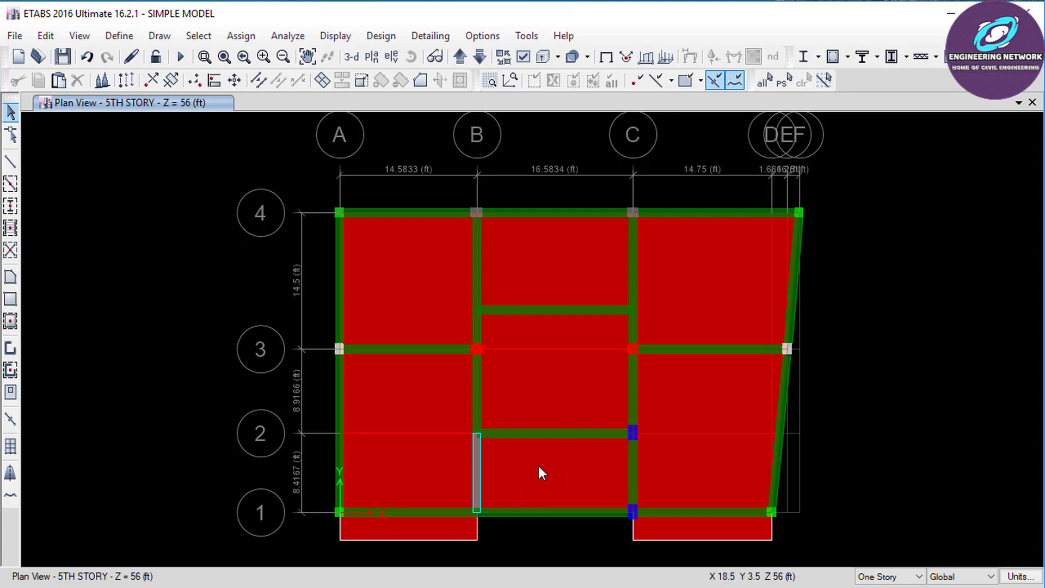
left_click(552, 482)
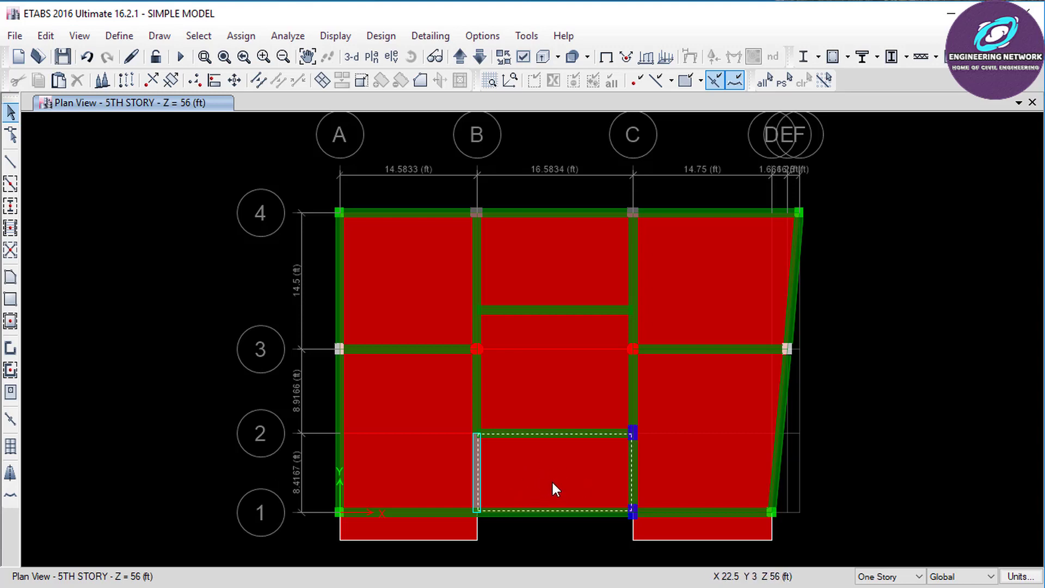
key("Delete")
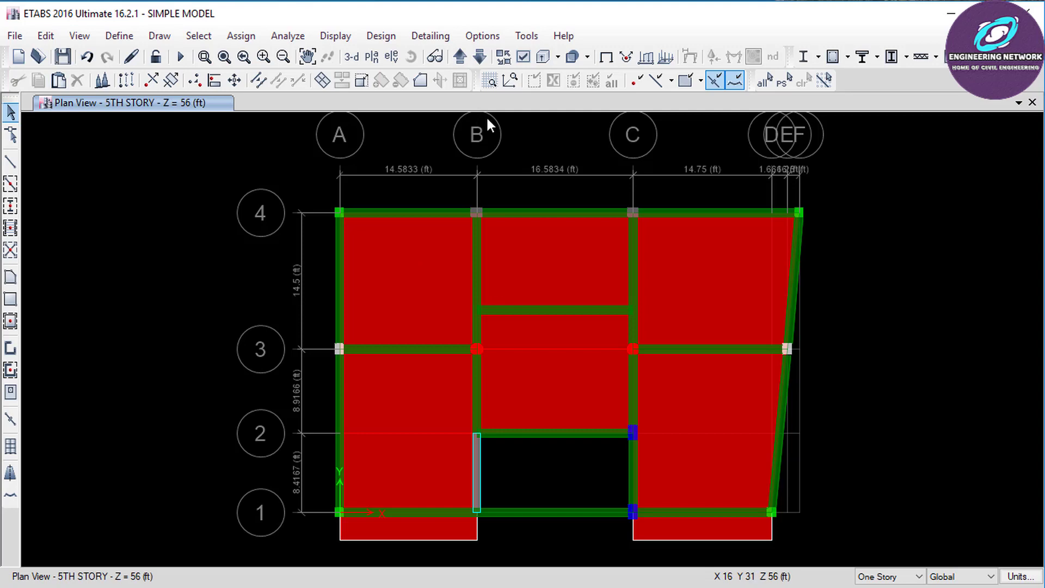
Step: Delete the stair bay slab between grids B–C and 1–2 on the 4TH STORY and 3RT STORY plans
left_click(478, 60)
left_click(550, 479)
key("Delete")
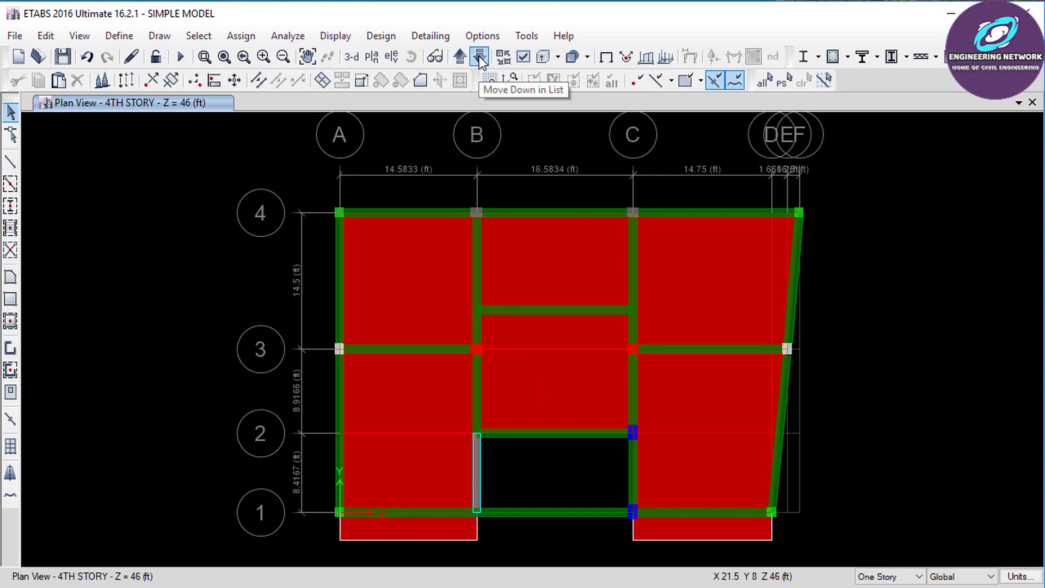
left_click(479, 56)
left_click(549, 475)
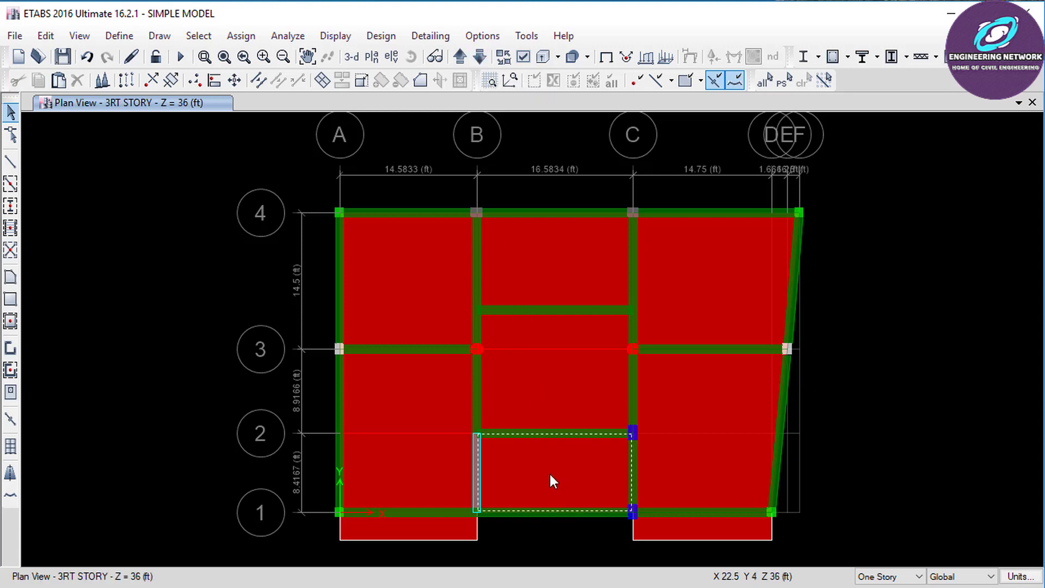
key("Delete")
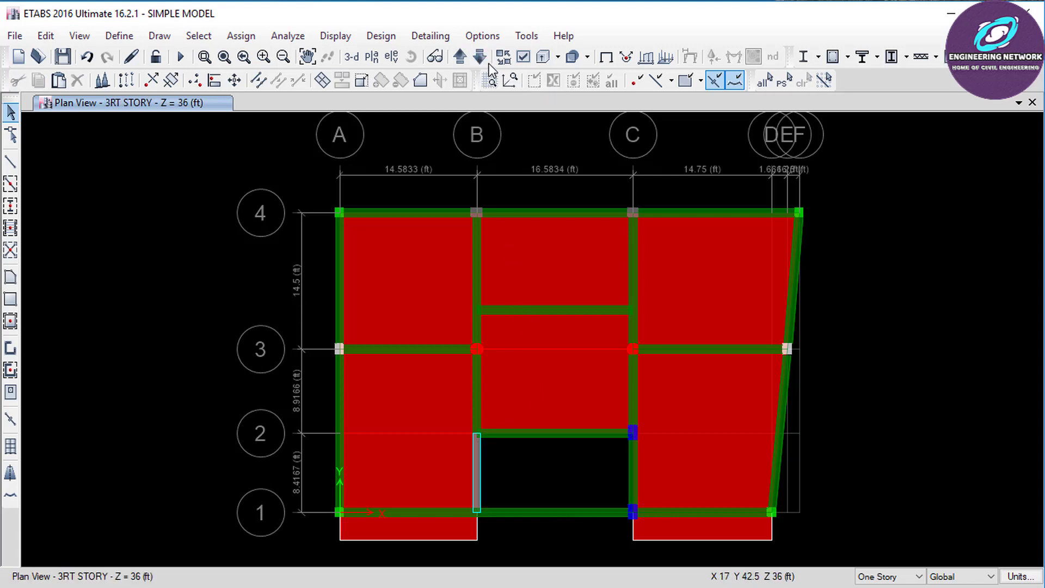
Step: Delete the stair bay slab between grids B–C and 1–2 on the 2ND STROY and 1ST STORY plans
left_click(486, 59)
left_click(544, 478)
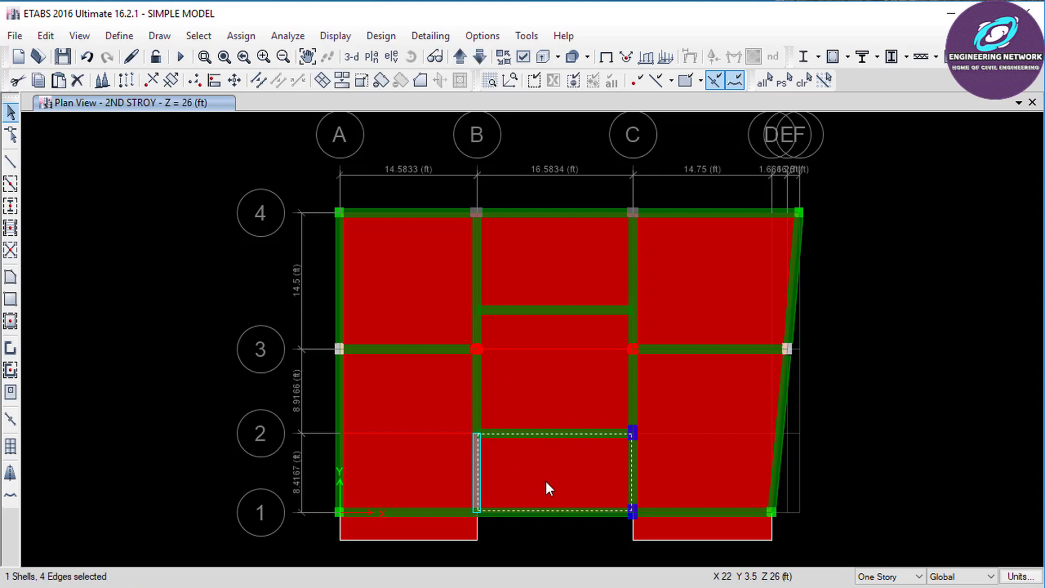
key("Delete")
left_click(478, 57)
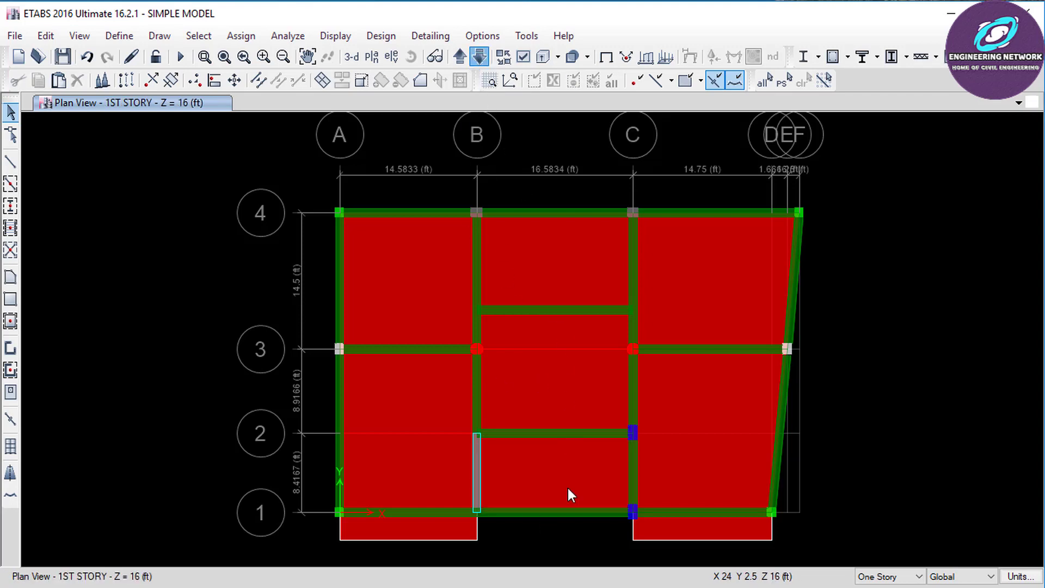
left_click(568, 489)
key("Delete")
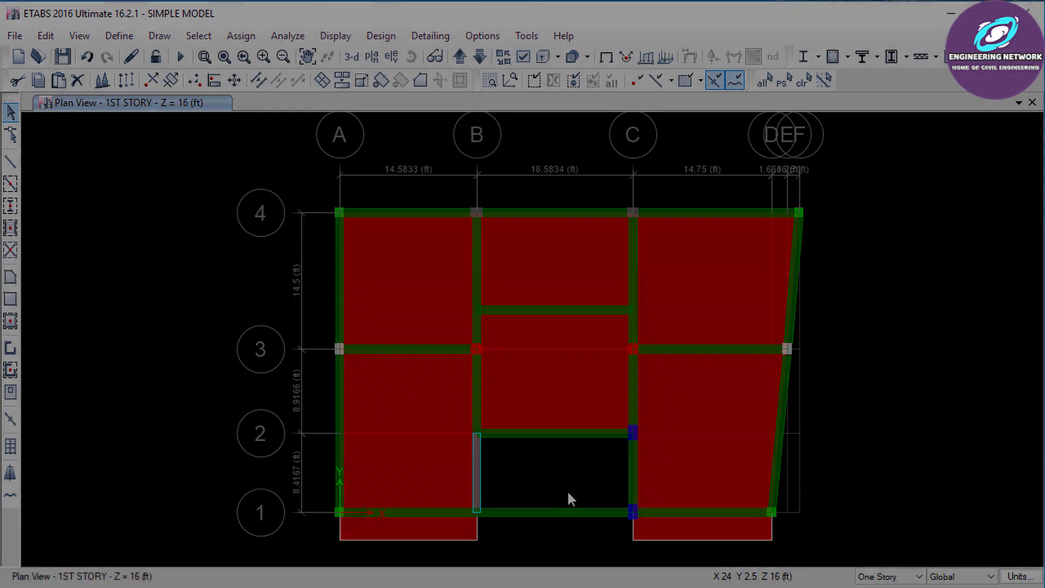
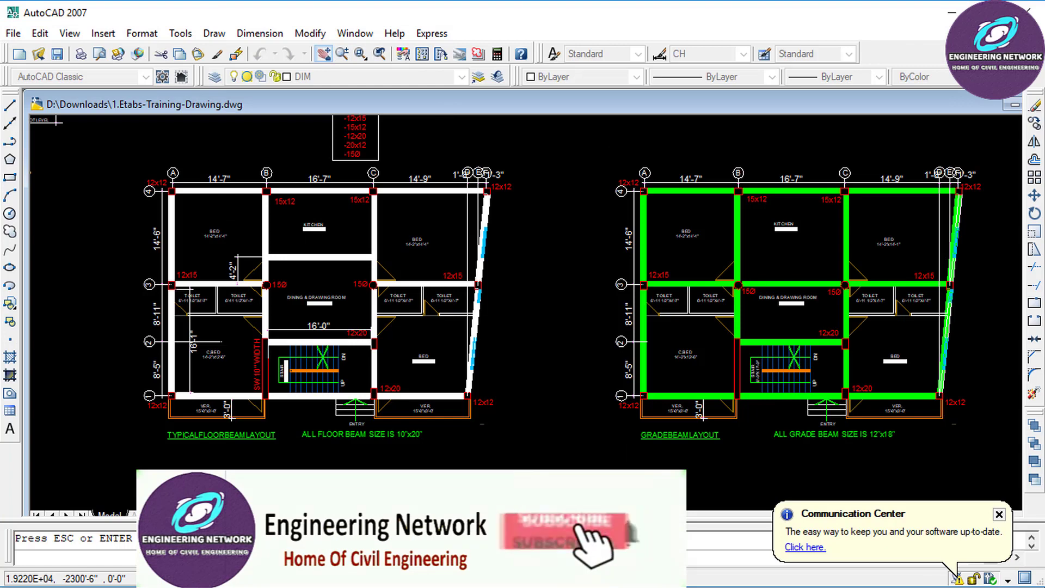
Step: Switch to the AutoCAD training drawing and examine the stair section's landings, flight, height, rise and tread dimensions
left_click_drag(1006, 321, 564, 344)
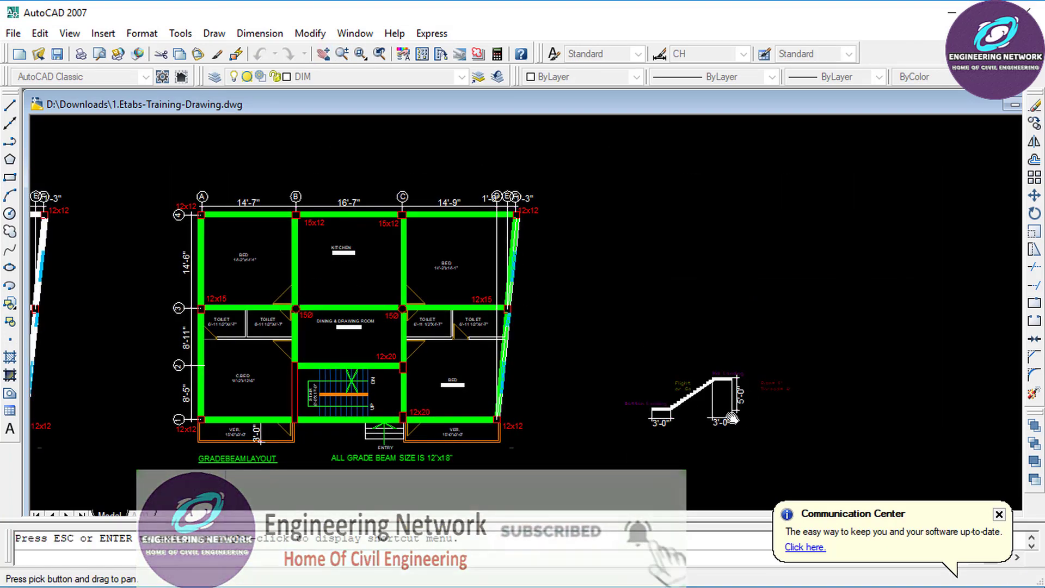
scroll(731, 414, "up", 5)
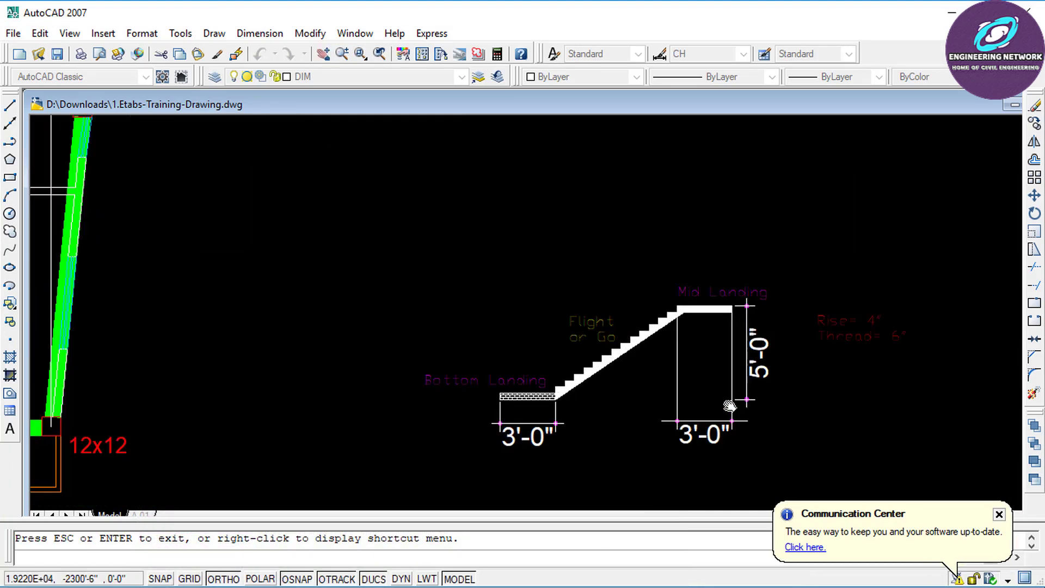
scroll(729, 405, "up", 3)
mouse_move(730, 399)
left_mouse_down()
mouse_move(607, 338)
mouse_move(576, 338)
left_mouse_up()
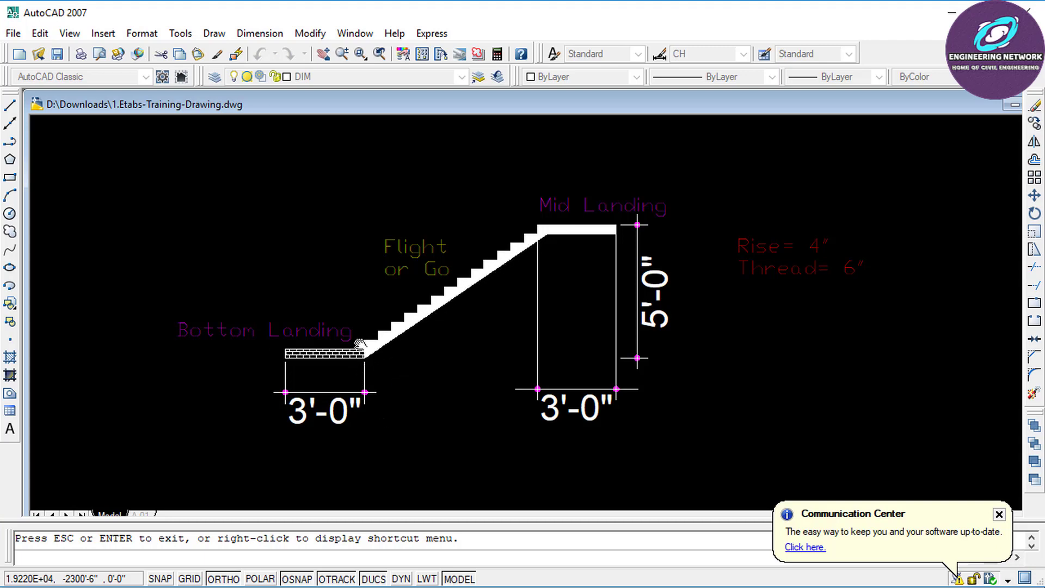
scroll(446, 329, "up", 2)
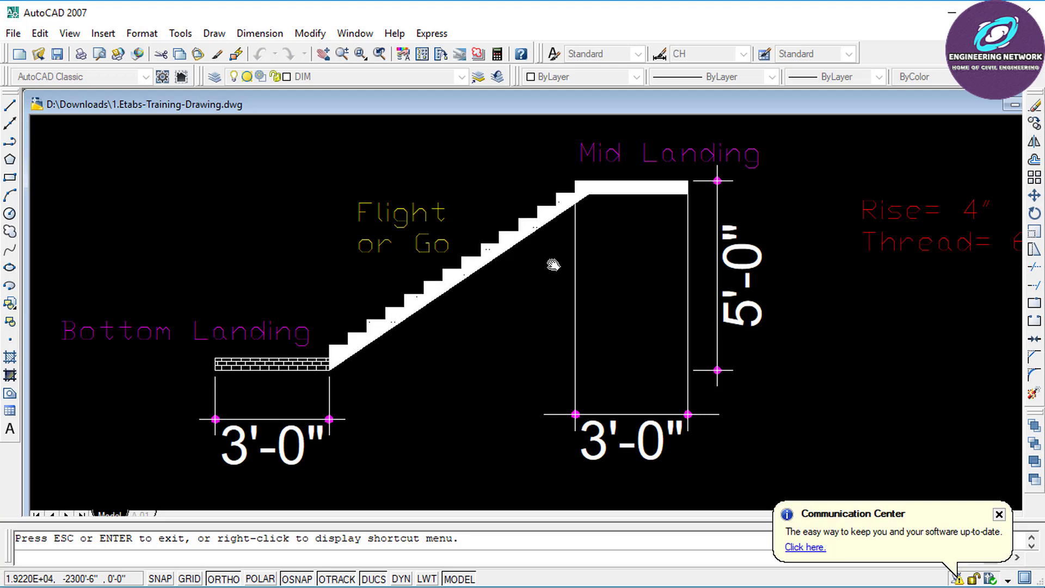
left_click_drag(556, 265, 352, 310)
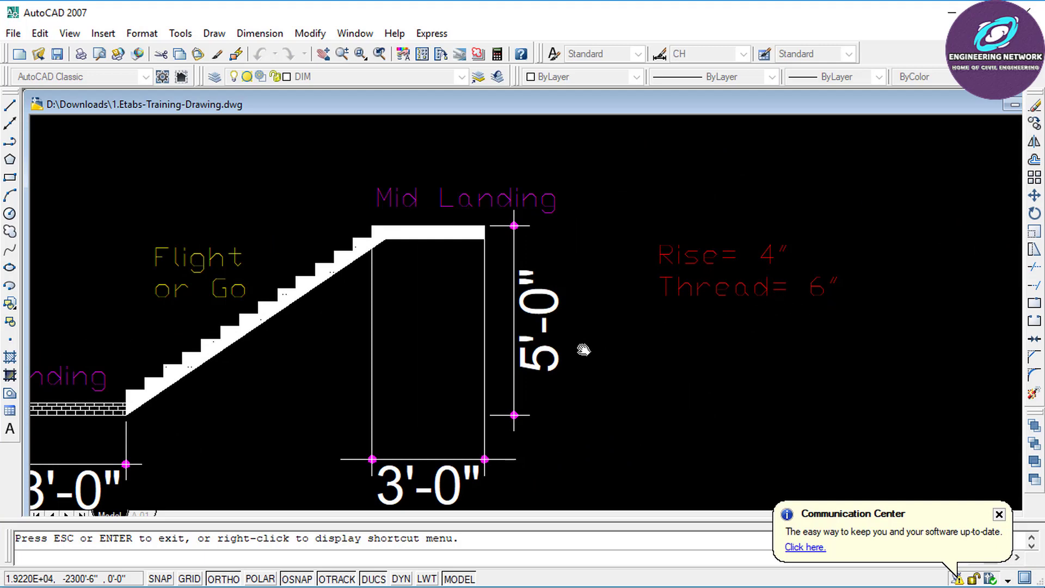
left_click_drag(466, 373, 548, 343)
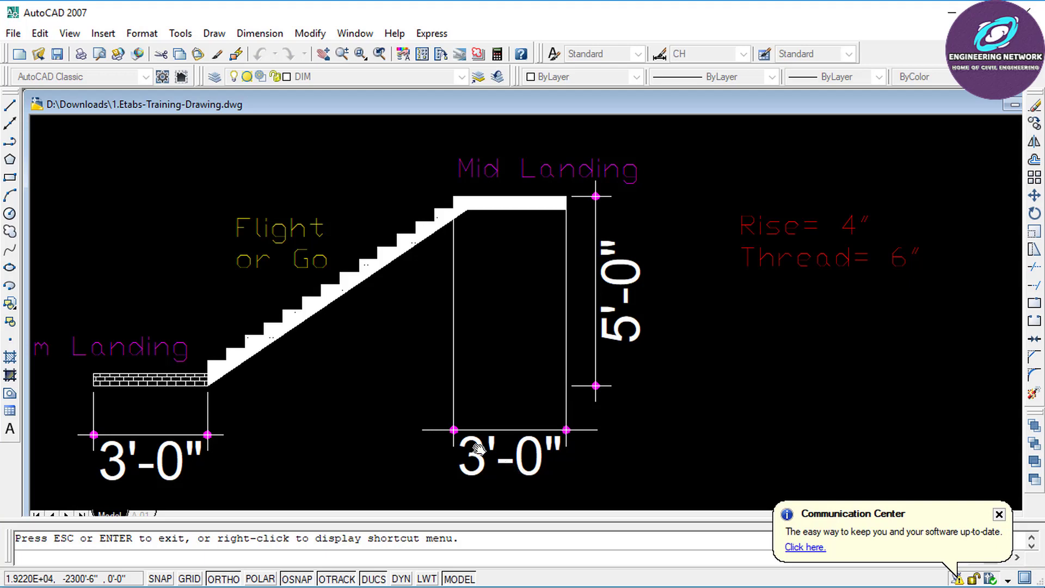
left_click_drag(450, 373, 691, 351)
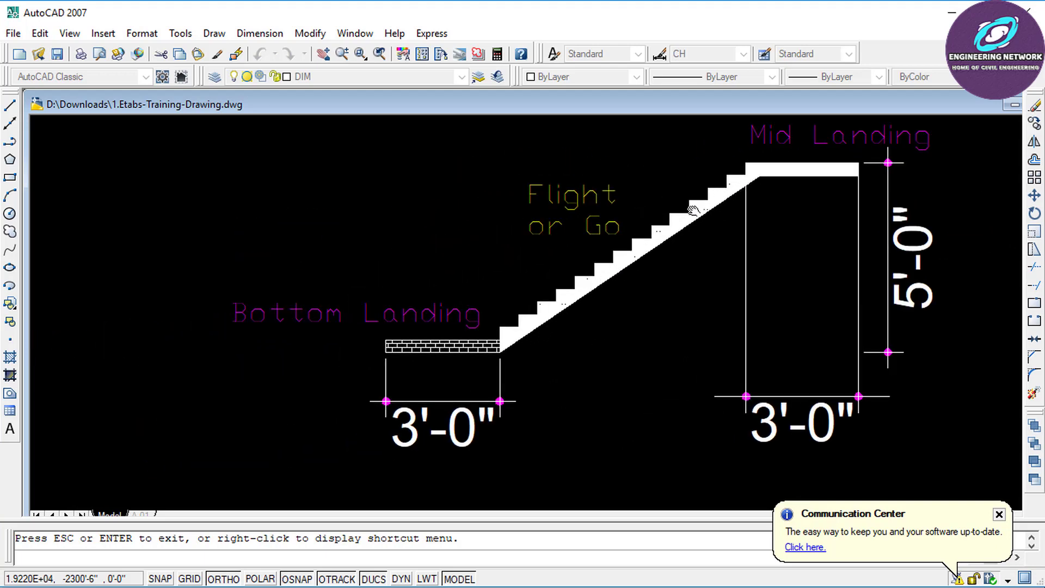
left_click_drag(656, 264, 456, 312)
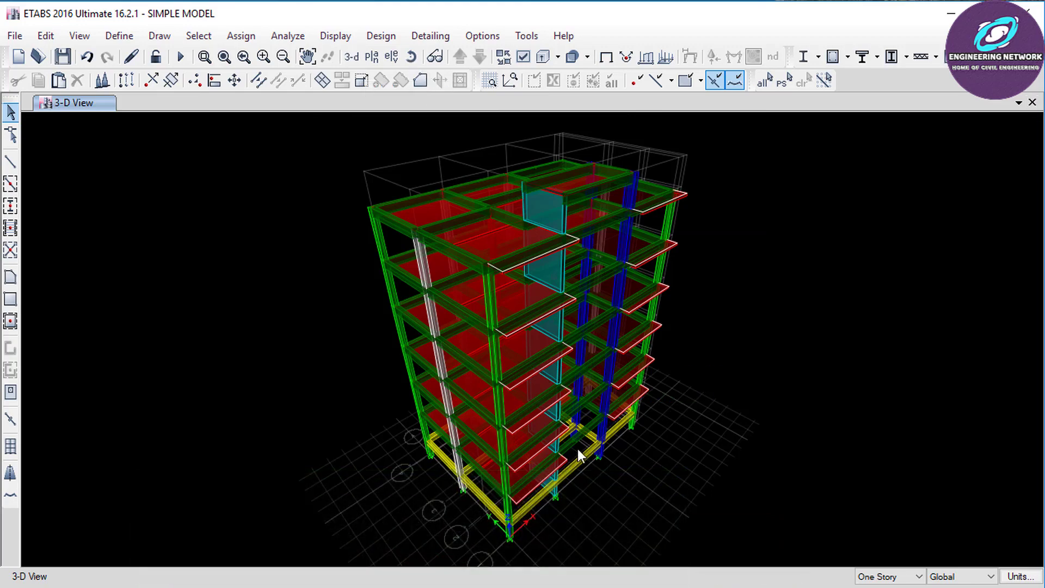
Step: Switch from the 3-D view of the stair bay to the GROUND FLOOR plan view
left_click(411, 56)
mouse_move(583, 395)
left_mouse_down()
mouse_move(378, 397)
mouse_move(424, 410)
left_mouse_up()
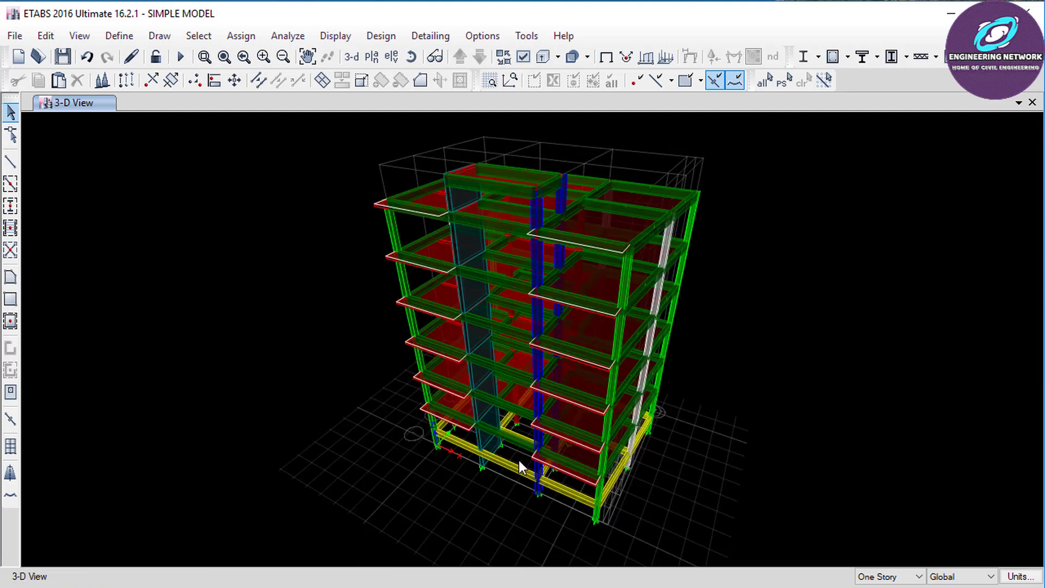
scroll(518, 467, "up", 3)
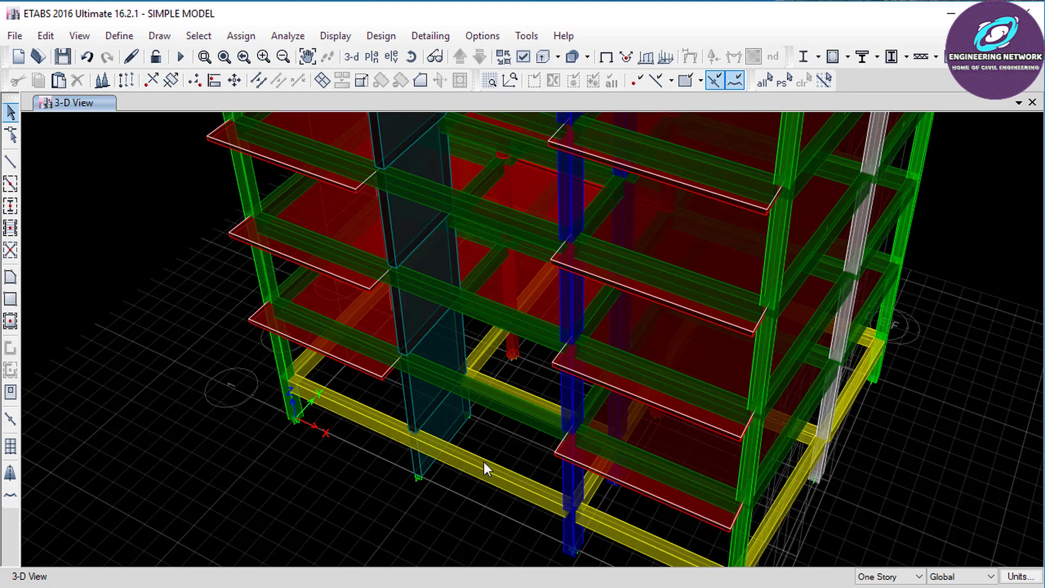
left_click(372, 56)
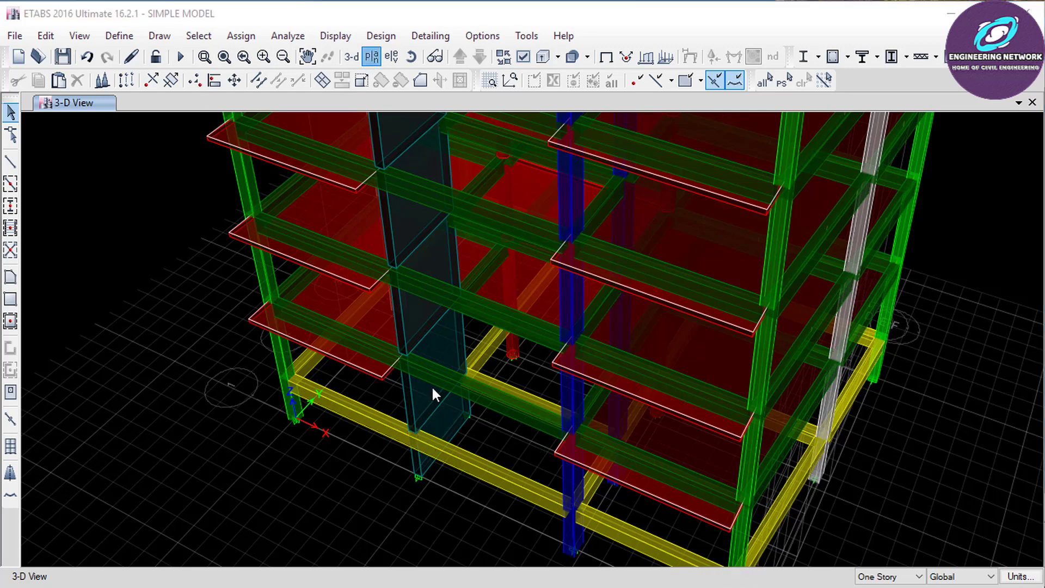
left_click(447, 327)
left_click(460, 500)
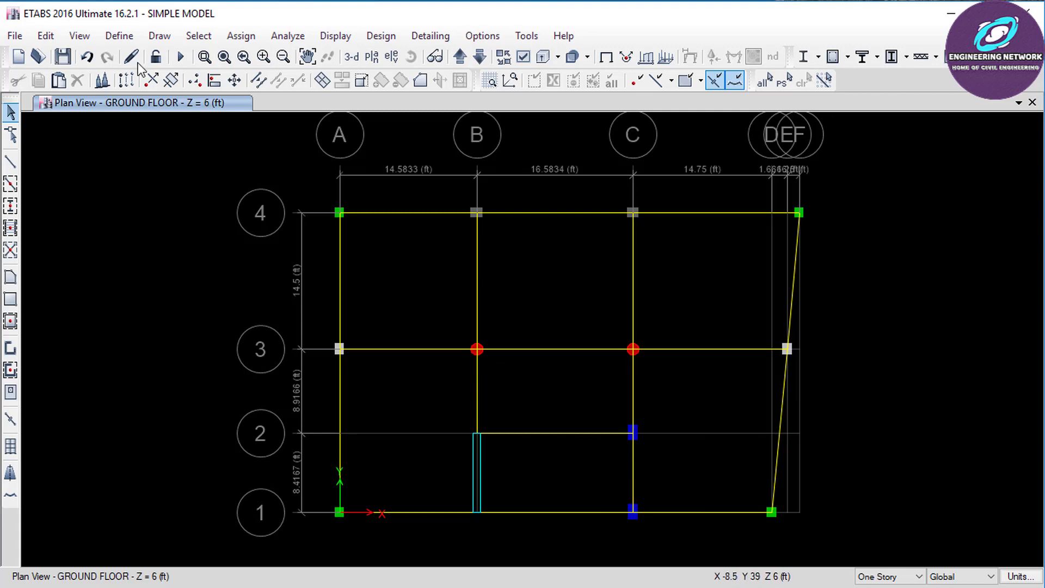
Step: Draw an MLB 12X12 landing beam along grid C from grid 1 to grid 2 with a 36 in plan offset into the stair bay
left_click(10, 162)
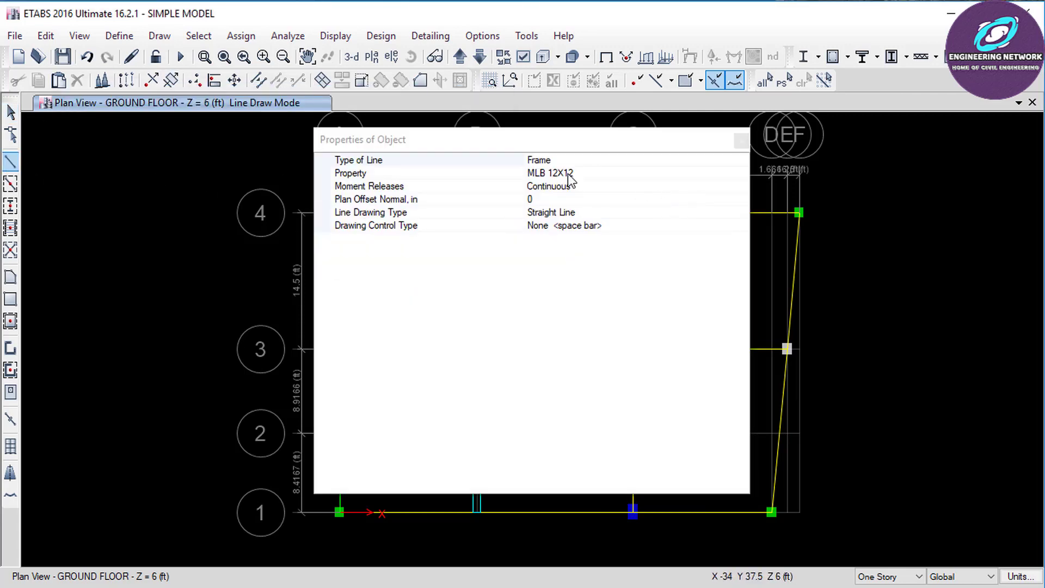
left_click(656, 180)
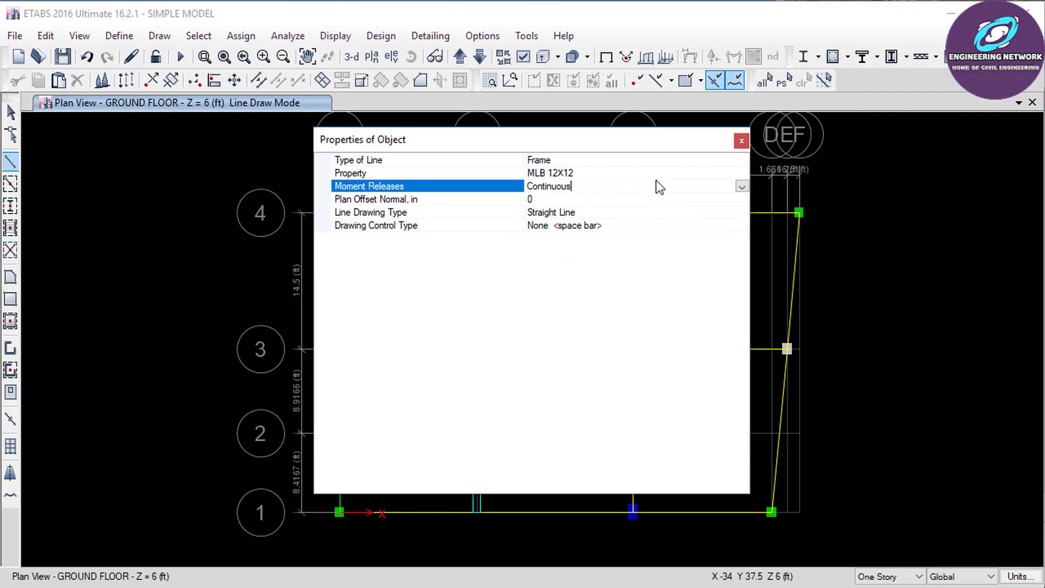
left_click(625, 172)
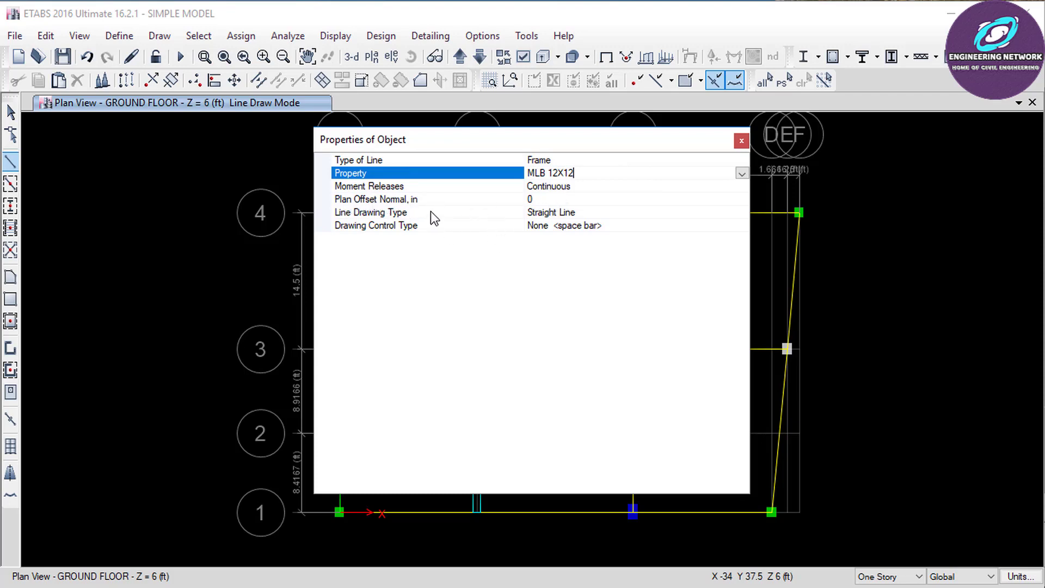
left_click(541, 200)
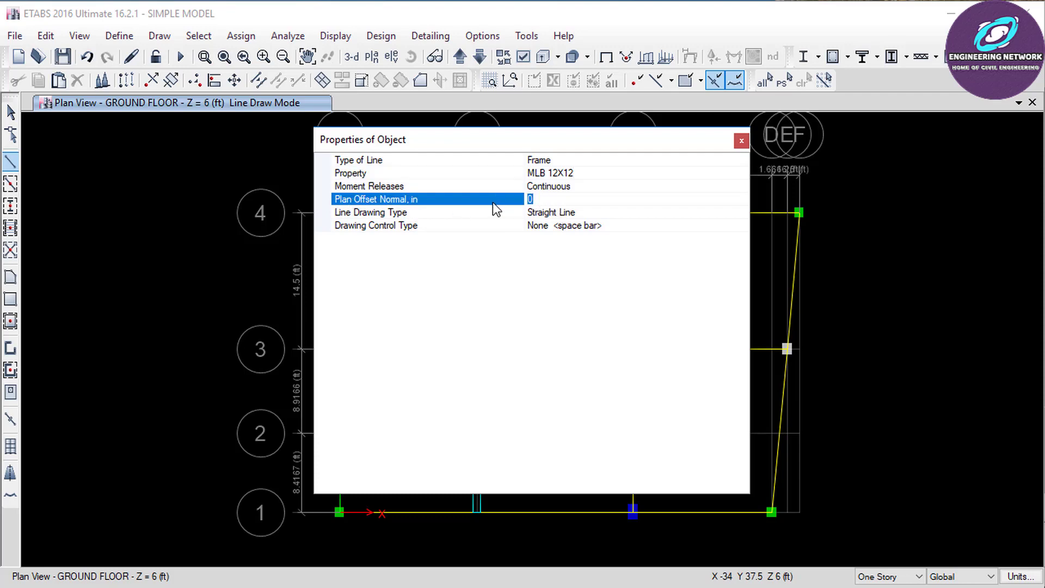
type("36")
left_click(741, 140)
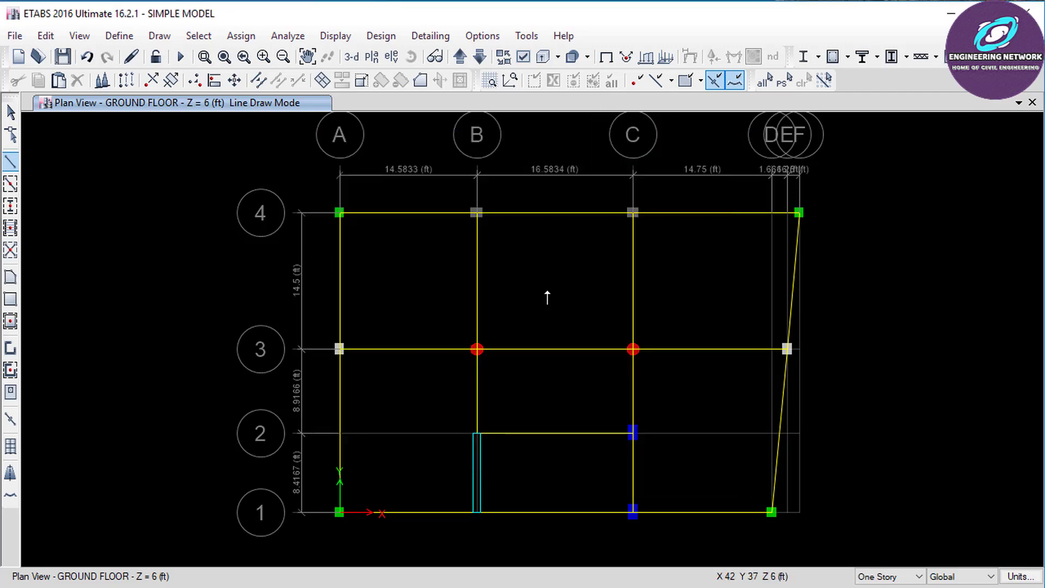
left_click(633, 511)
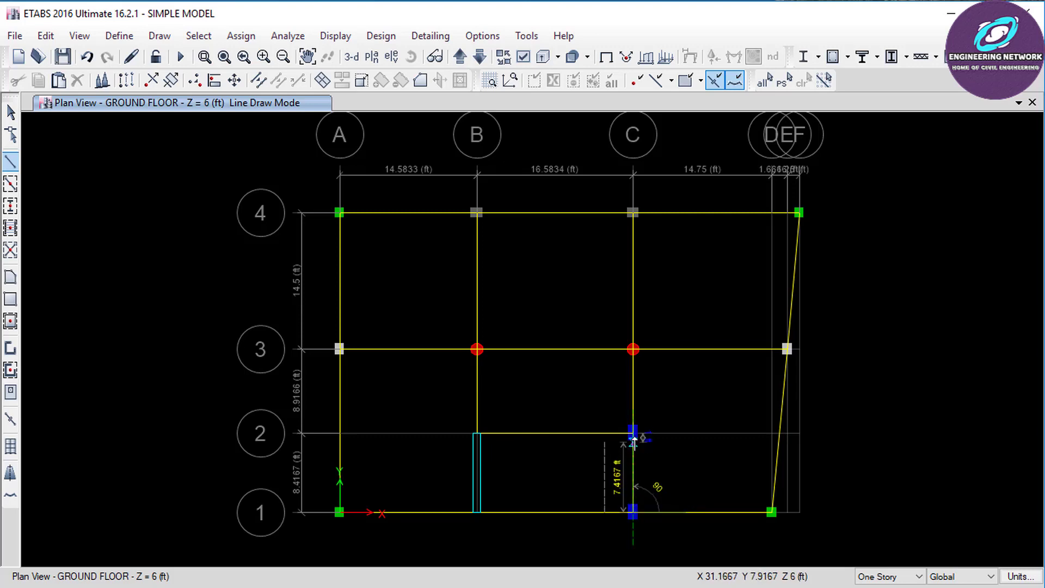
double_click(633, 433)
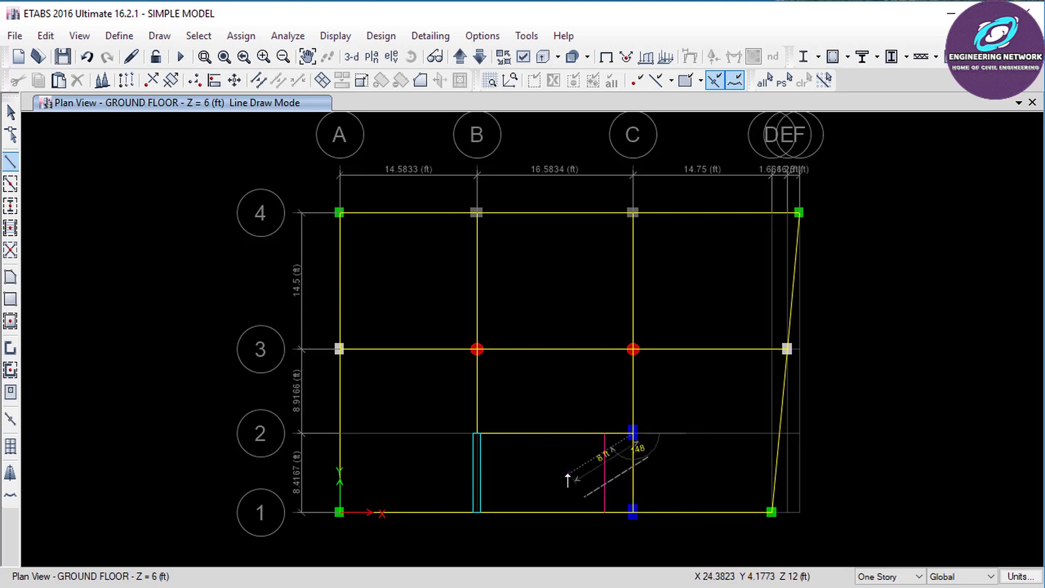
scroll(604, 493, "up", 5)
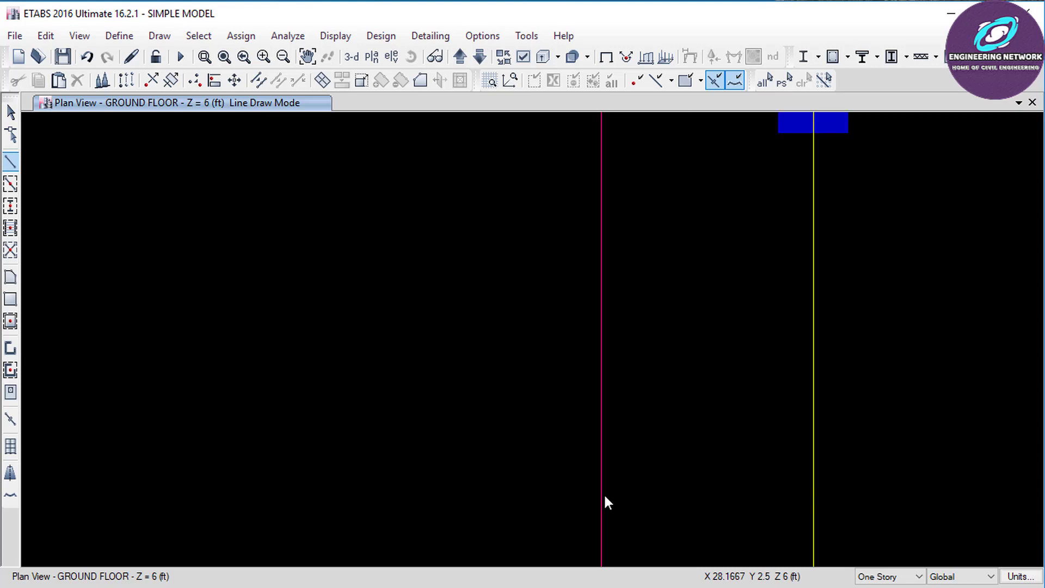
scroll(603, 493, "down", 3)
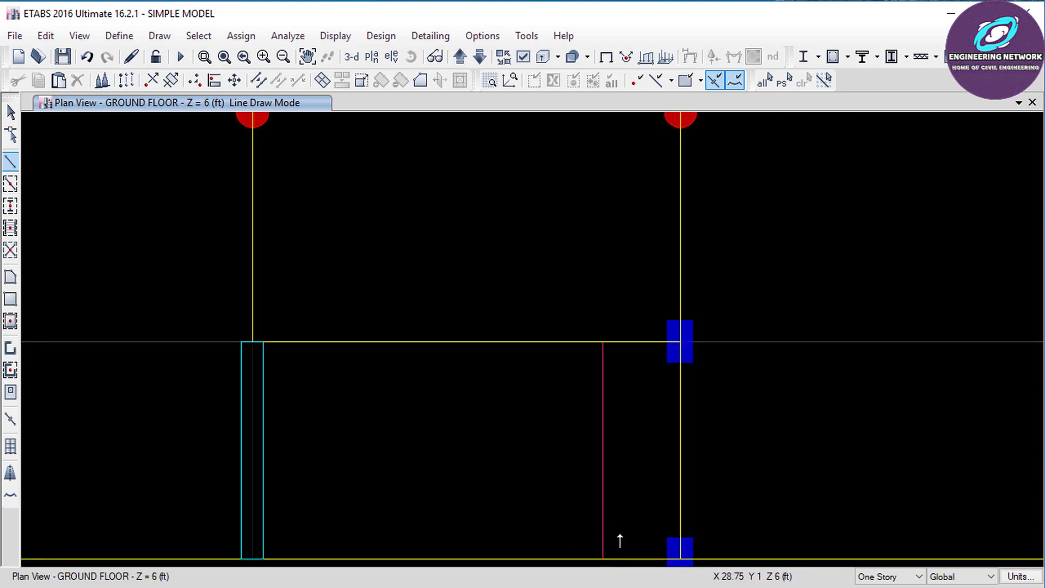
scroll(623, 543, "down", 3)
scroll(622, 560, "up", 3)
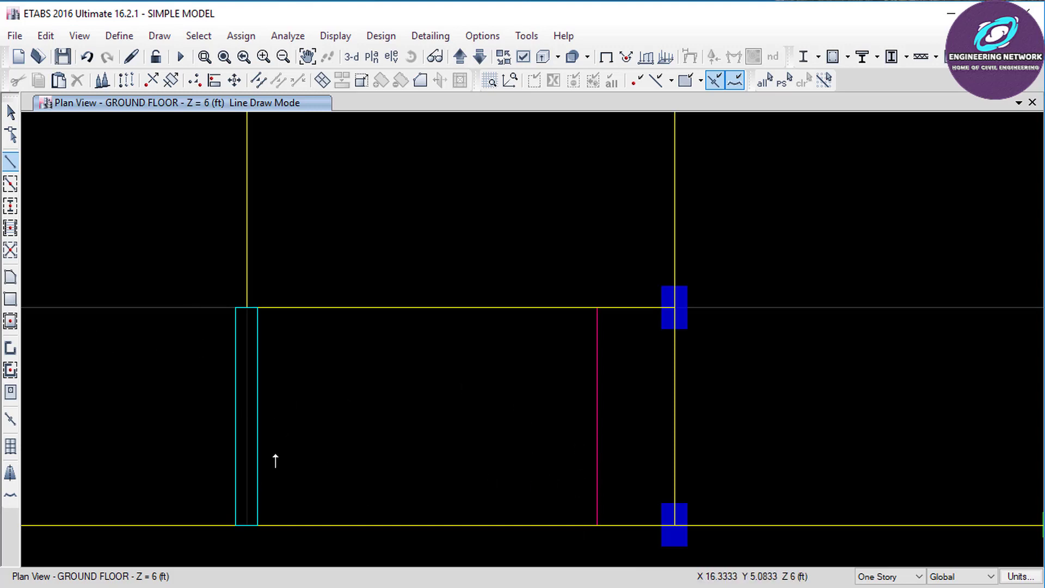
key("Escape")
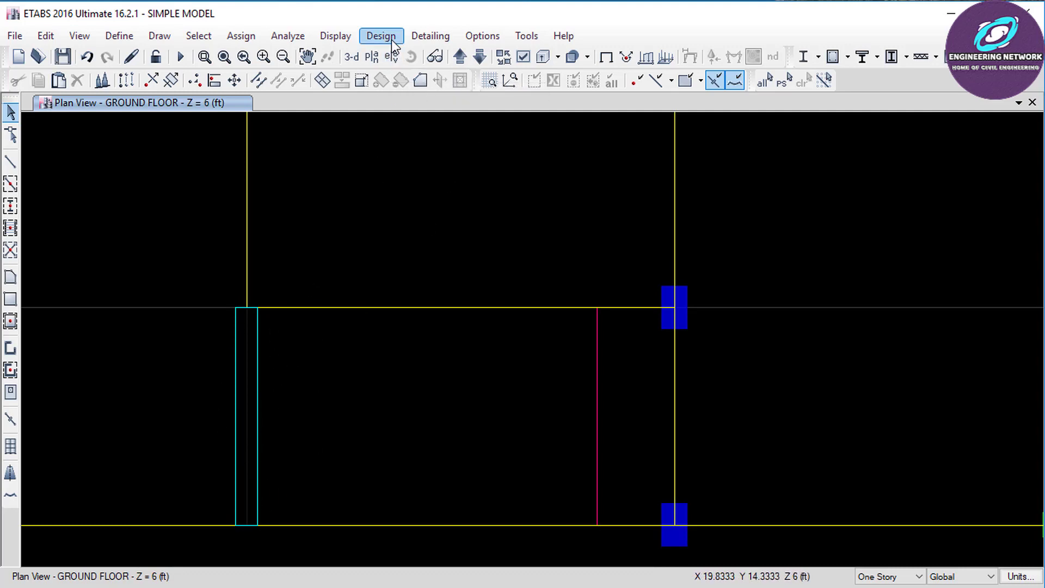
Step: In elevation view B, divide the wall panel between GROUND FLOOR and 1ST STORY into 1 by 2 areas
left_click(393, 57)
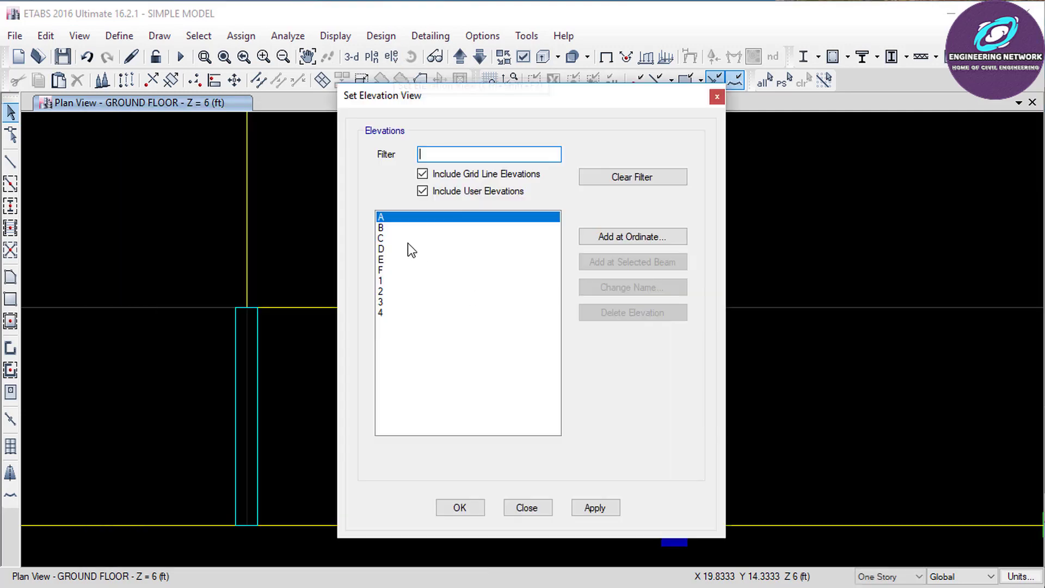
left_click(387, 227)
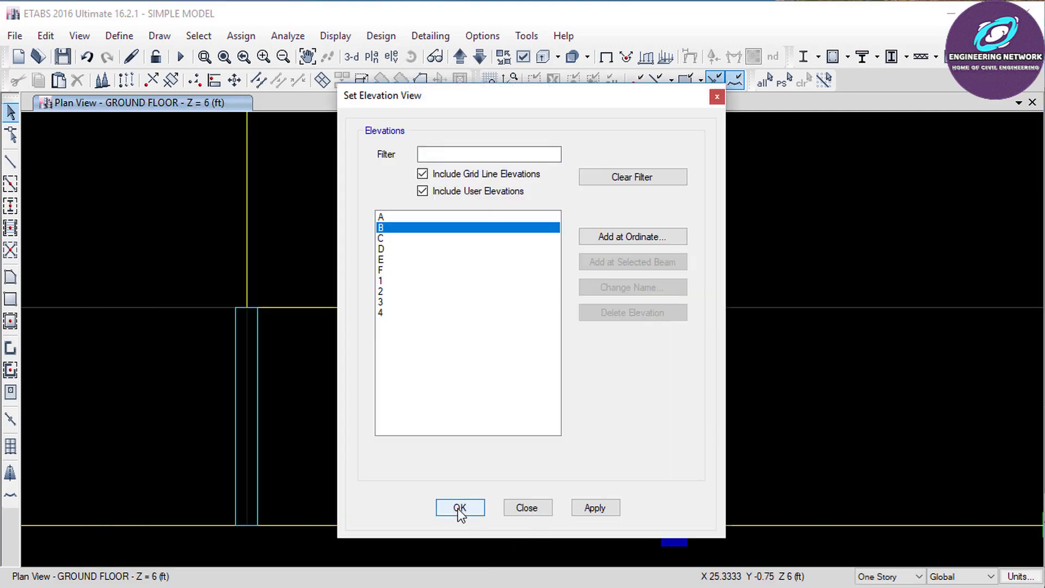
left_click(460, 509)
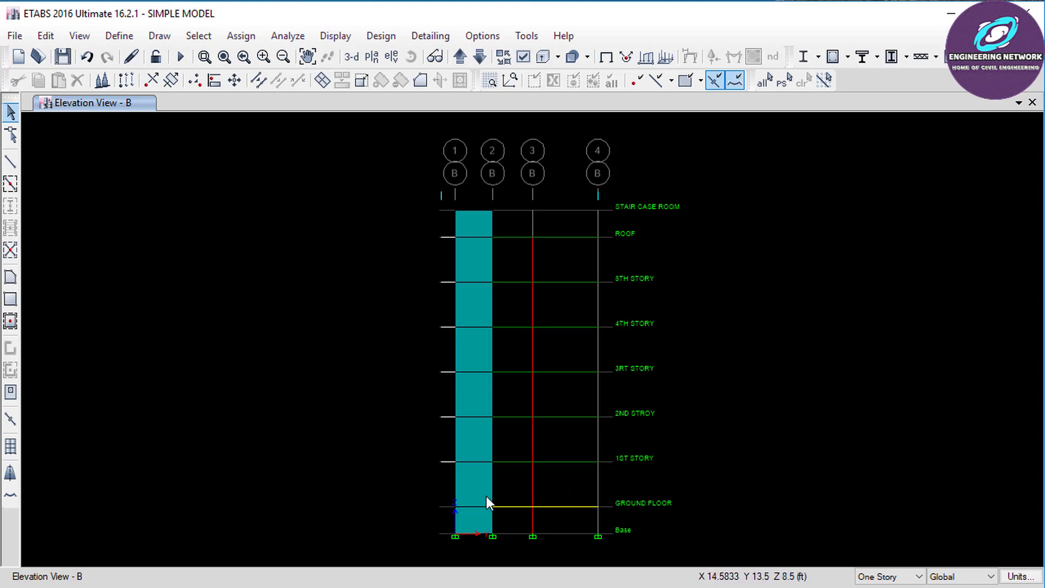
left_click(465, 502)
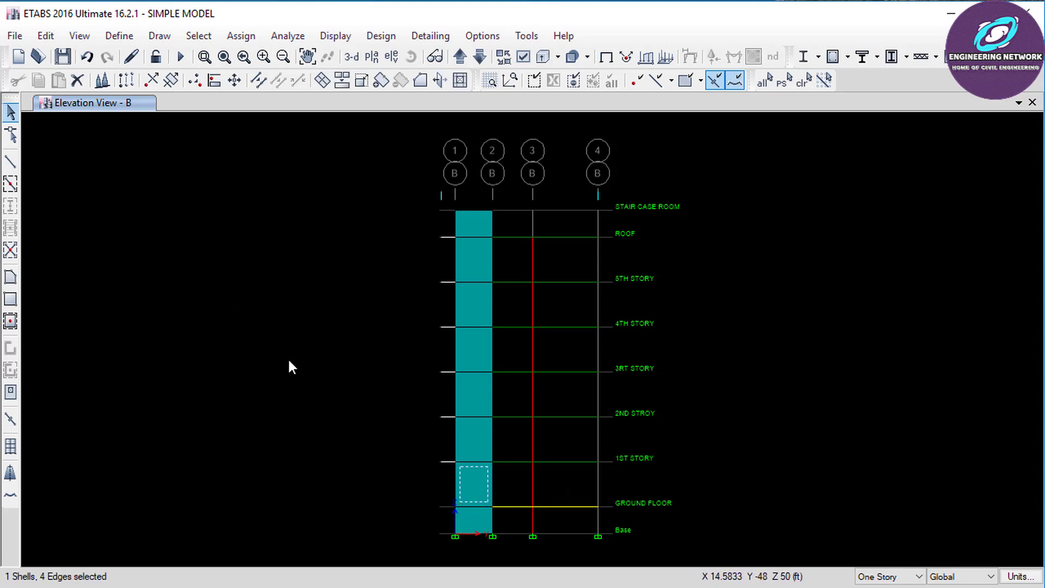
left_click(49, 34)
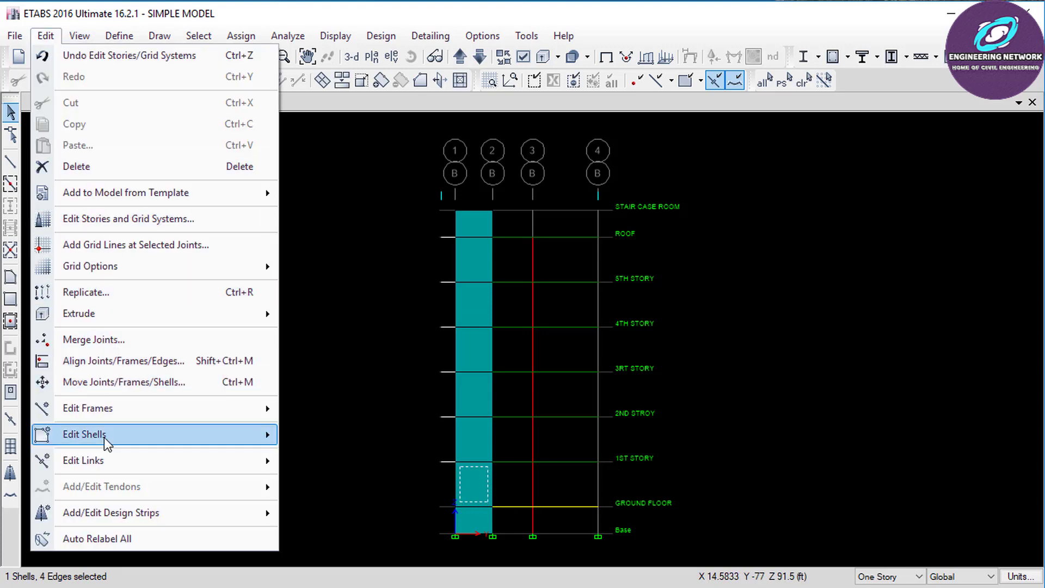
mouse_move(102, 438)
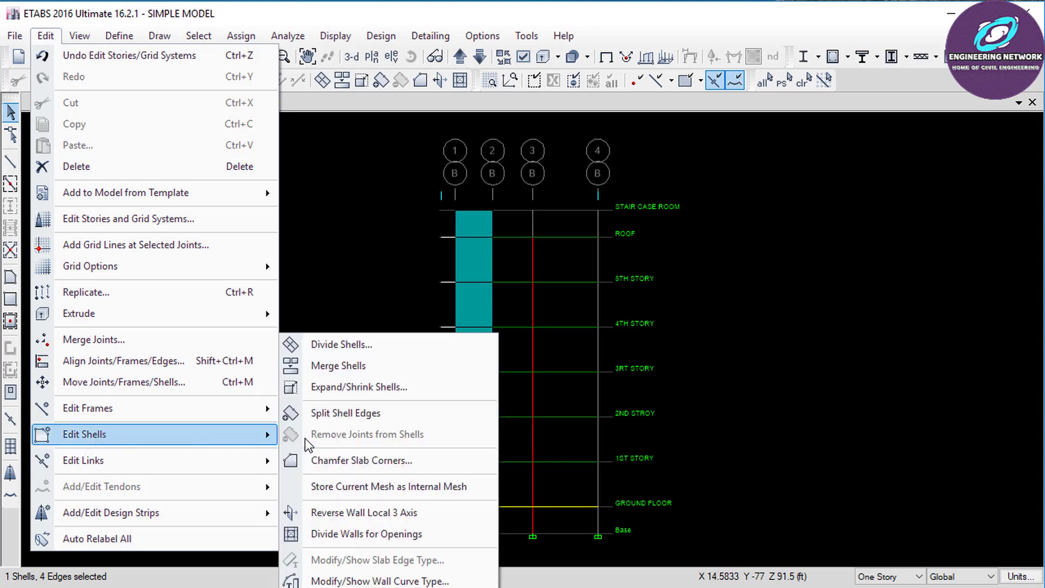
left_click(348, 345)
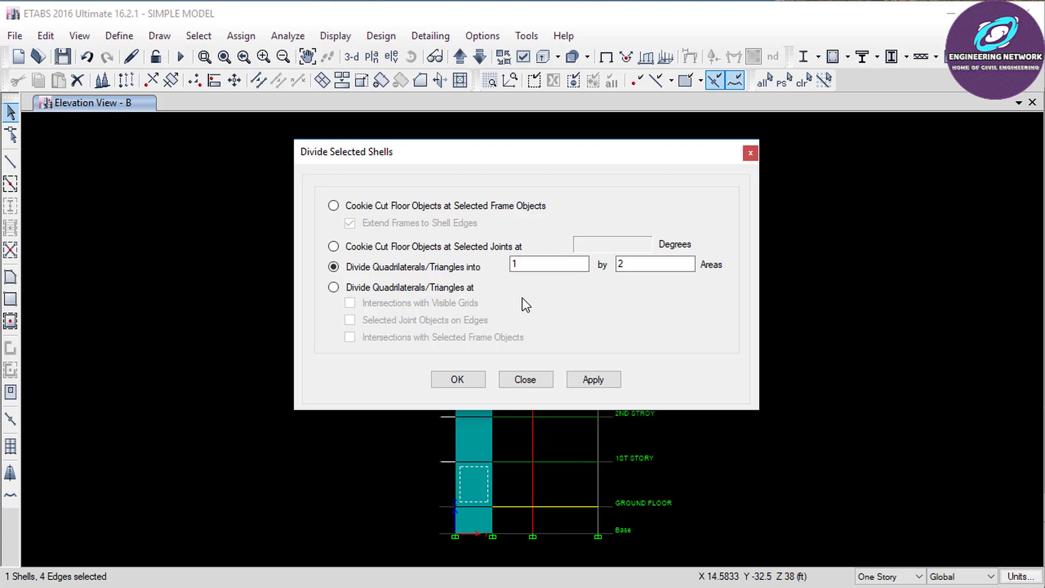
left_click_drag(635, 270, 494, 268)
left_click(454, 379)
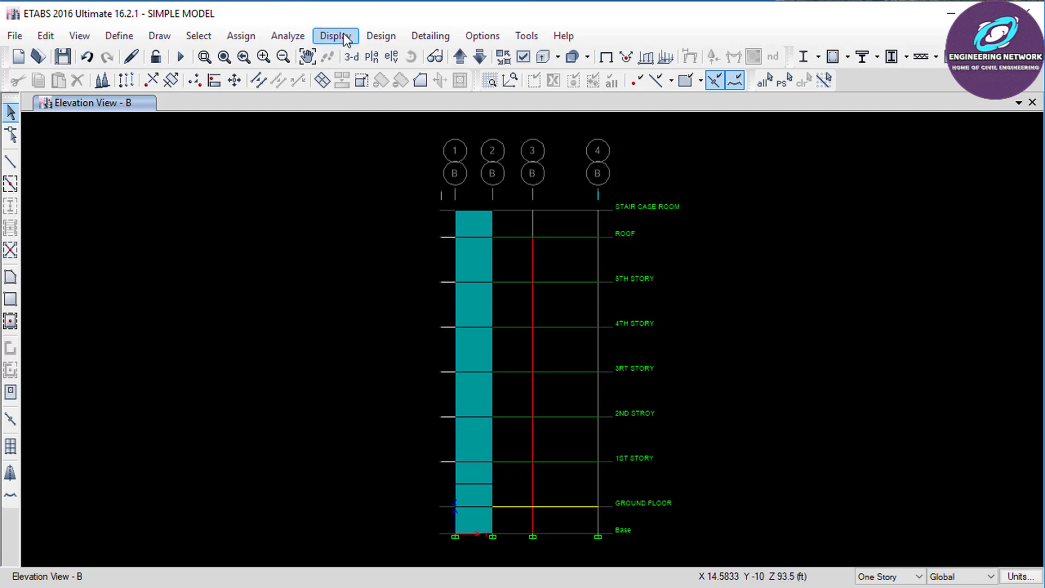
Step: In the 3-D view, draw an MLB 12X12 beam along the dividing line of the split grid B wall panel
left_click(352, 56)
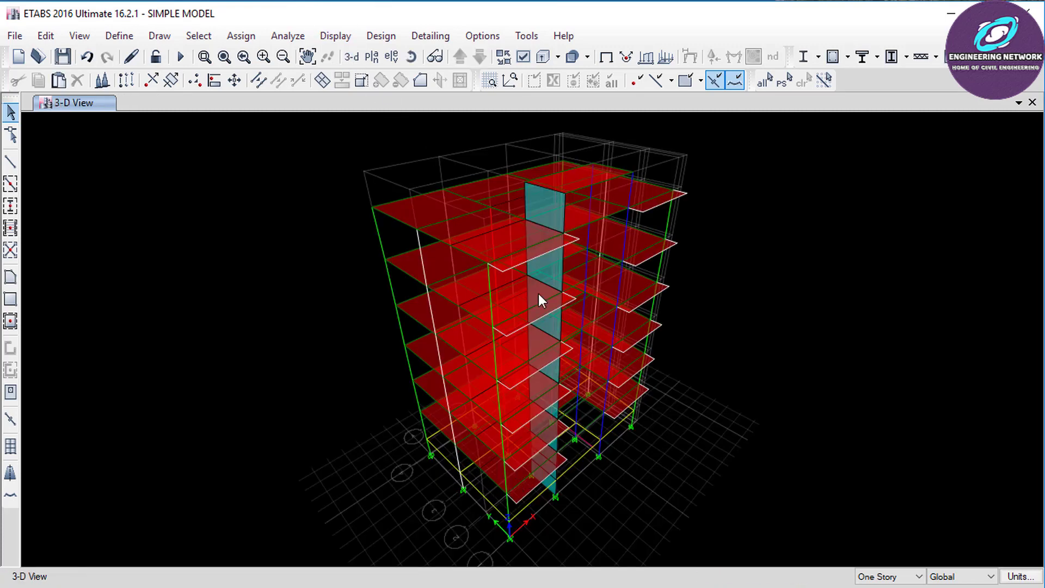
left_click(411, 56)
left_click_drag(483, 358, 315, 306)
scroll(481, 458, "up", 2)
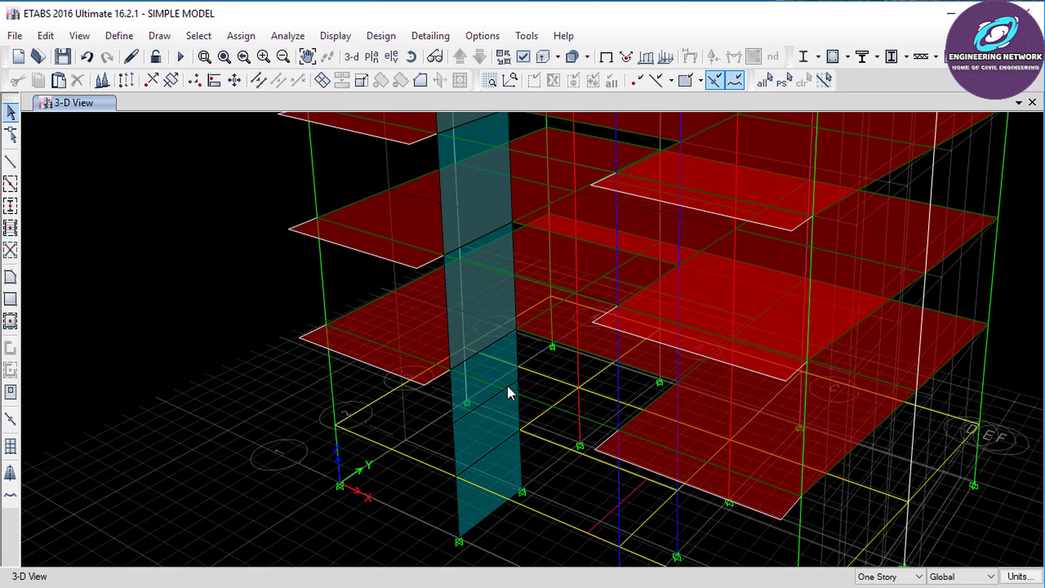
left_click(10, 161)
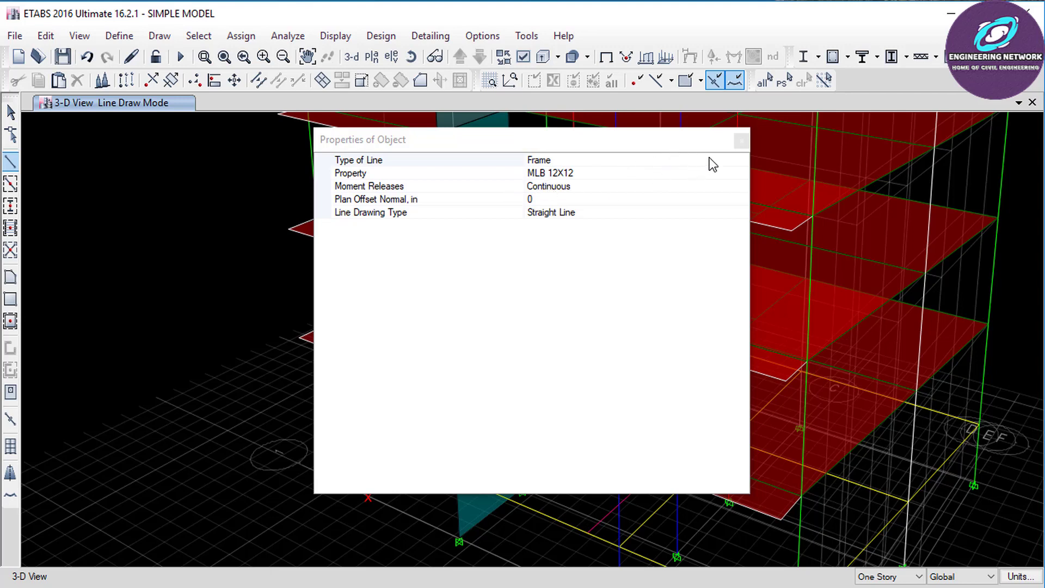
left_click(741, 142)
left_click(519, 384)
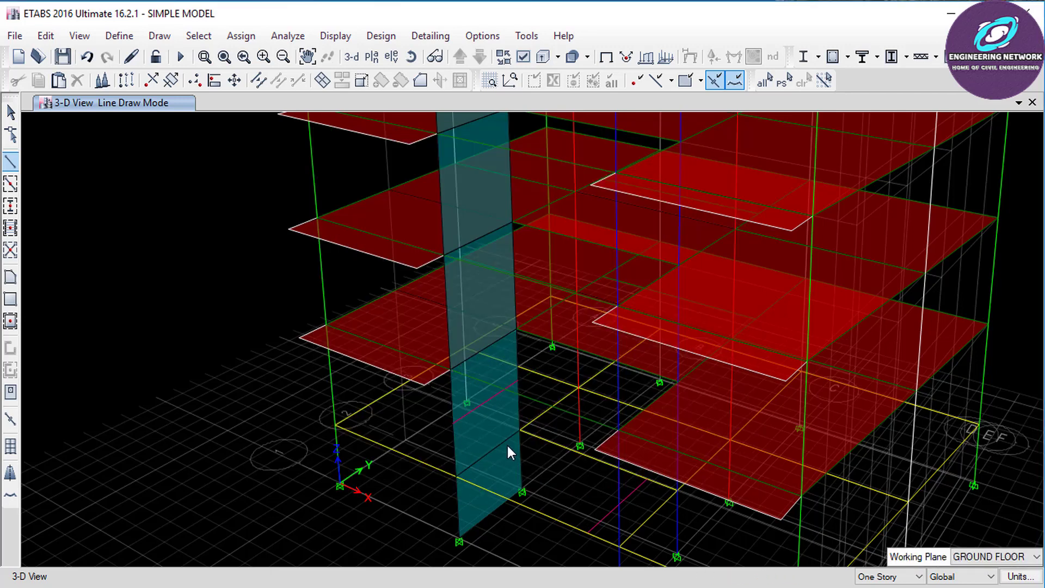
left_click(453, 421)
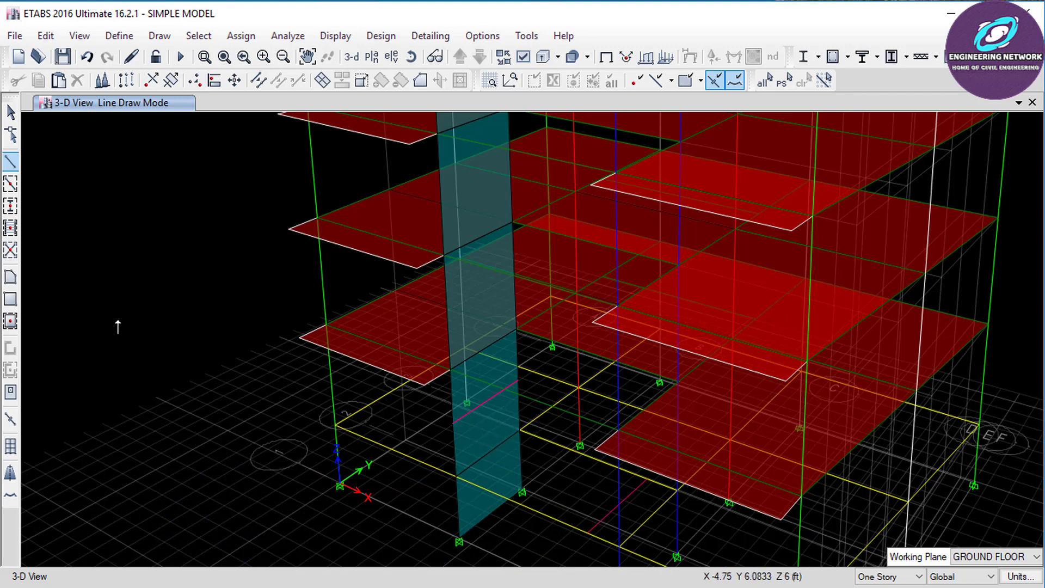
Step: Draw a second MLB 12X12 beam parallel to the mid-height wall beam, using a 36 in plan offset
left_click(11, 161)
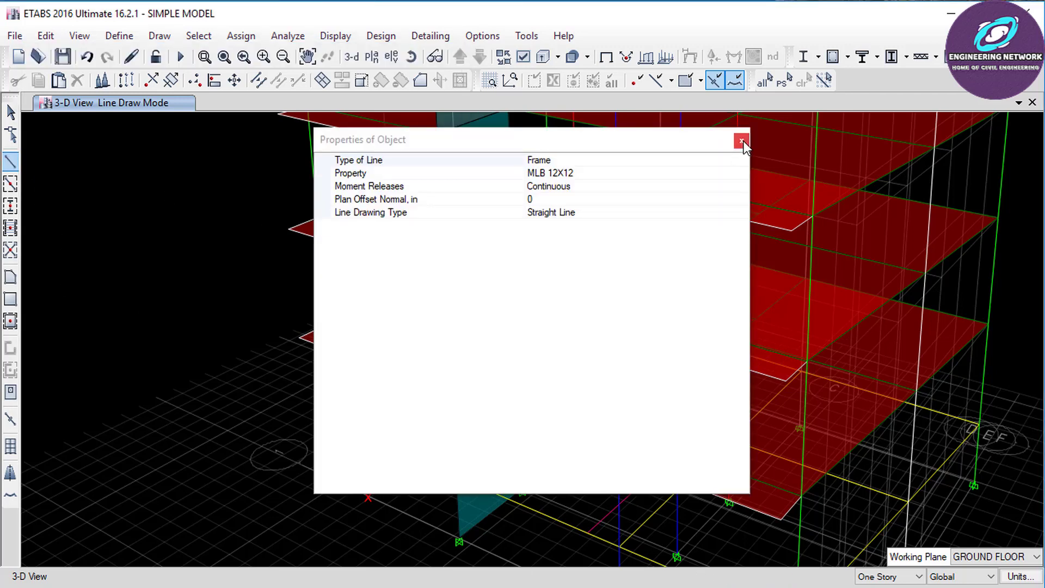
left_click(504, 204)
type("36")
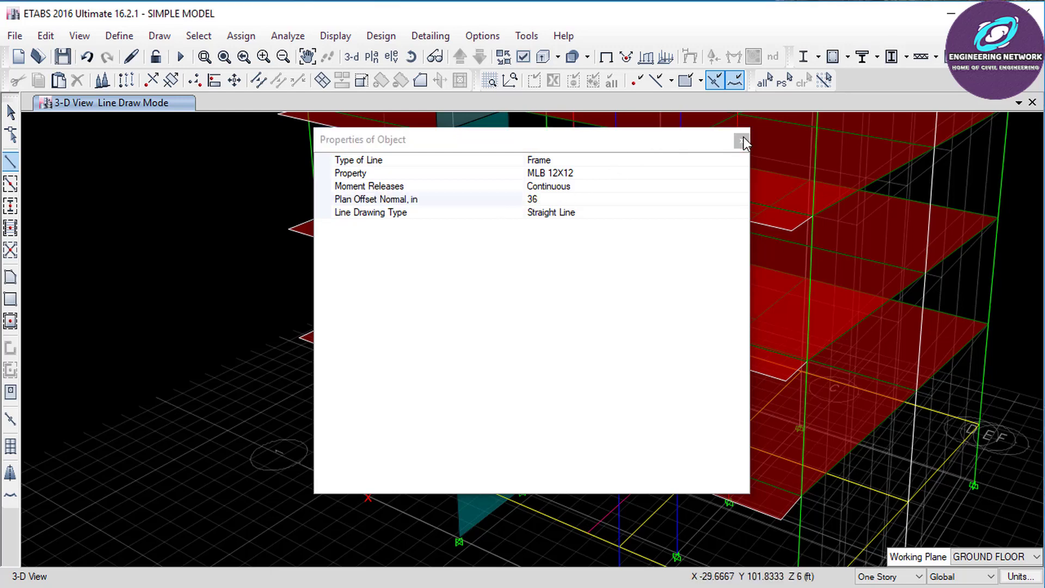
left_click(741, 141)
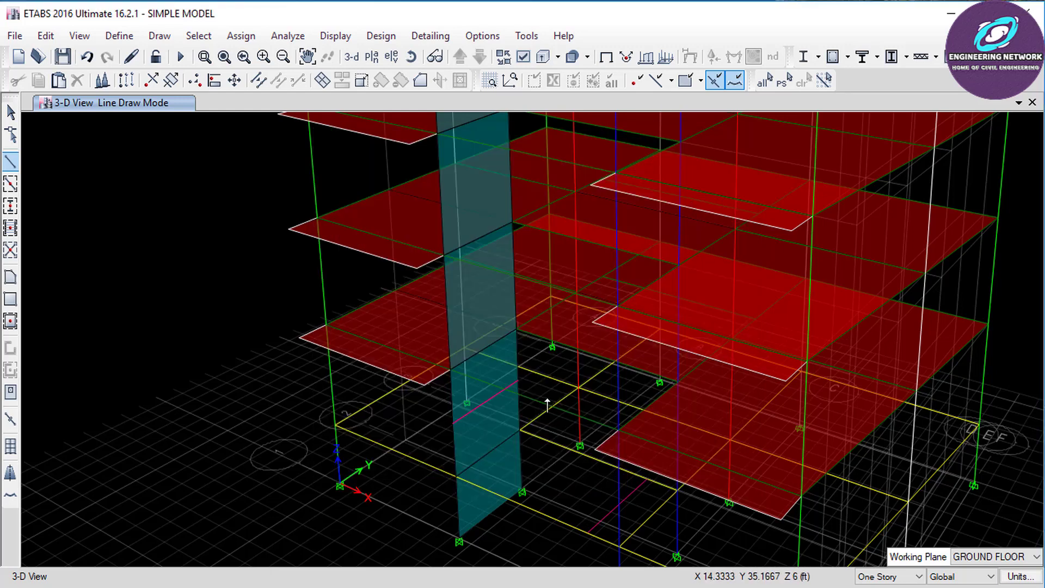
left_click(519, 386)
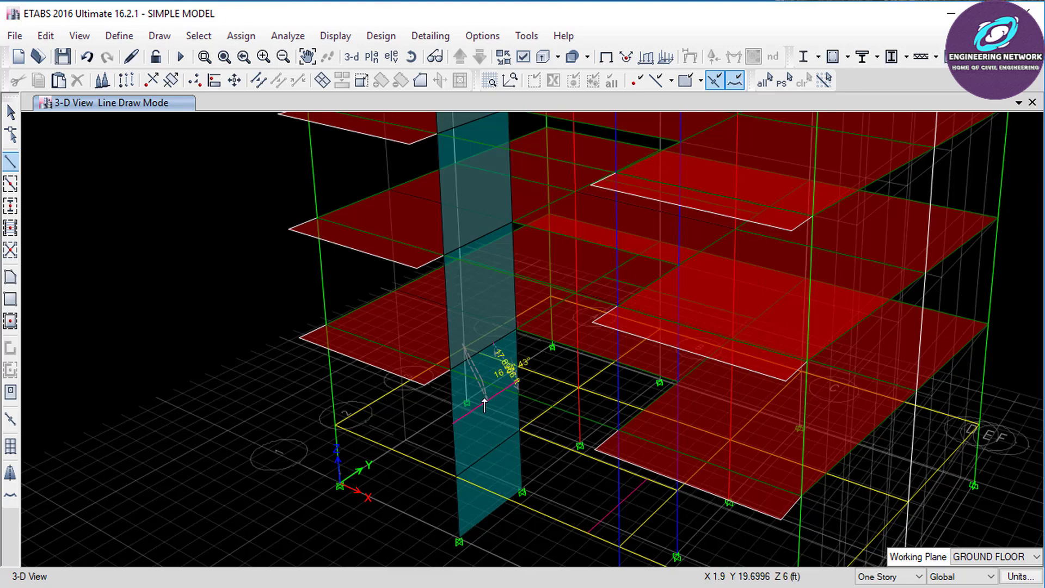
double_click(453, 422)
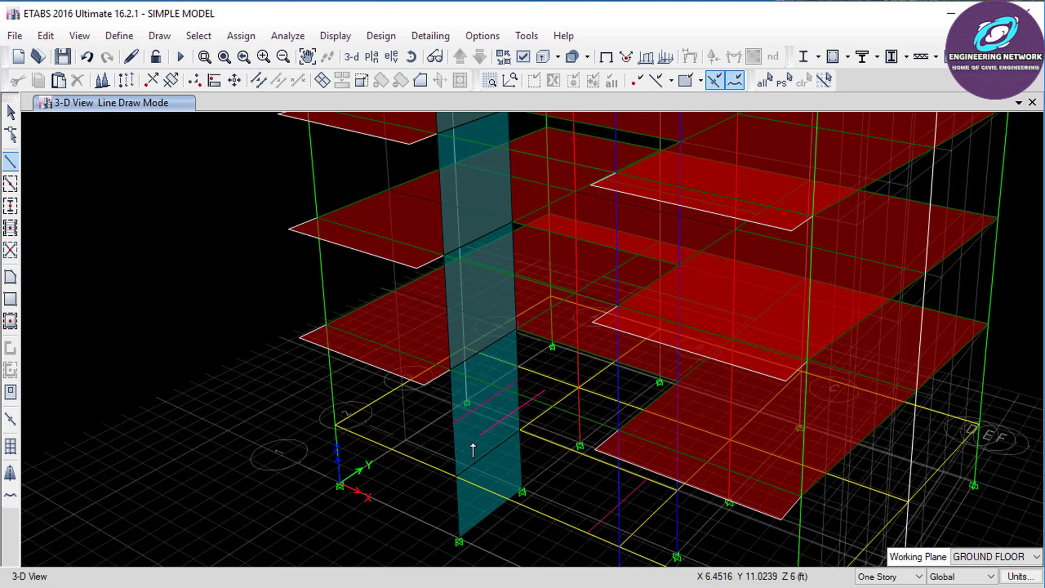
scroll(515, 425, "up", 3)
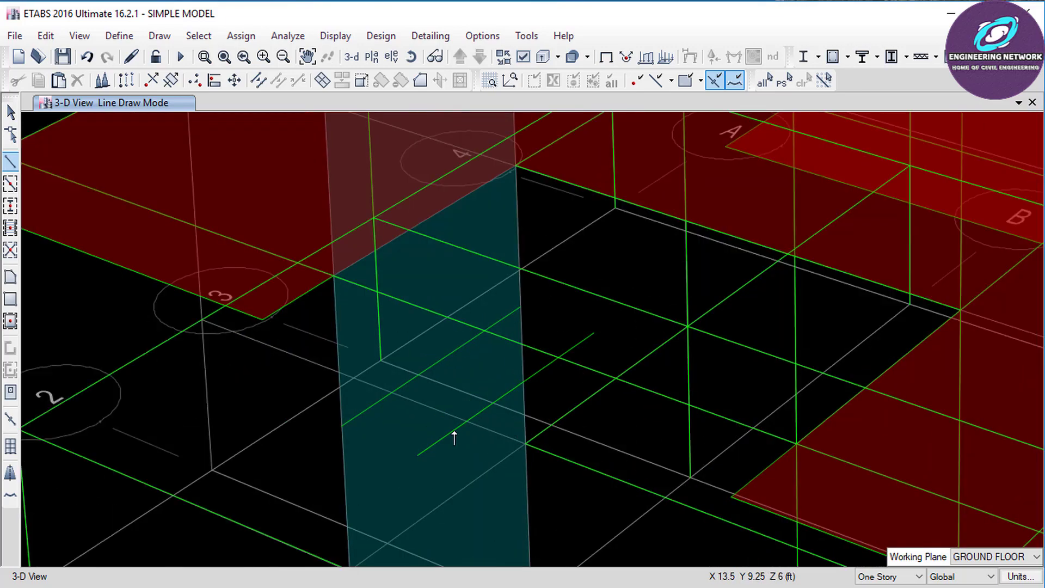
scroll(459, 432, "down", 5)
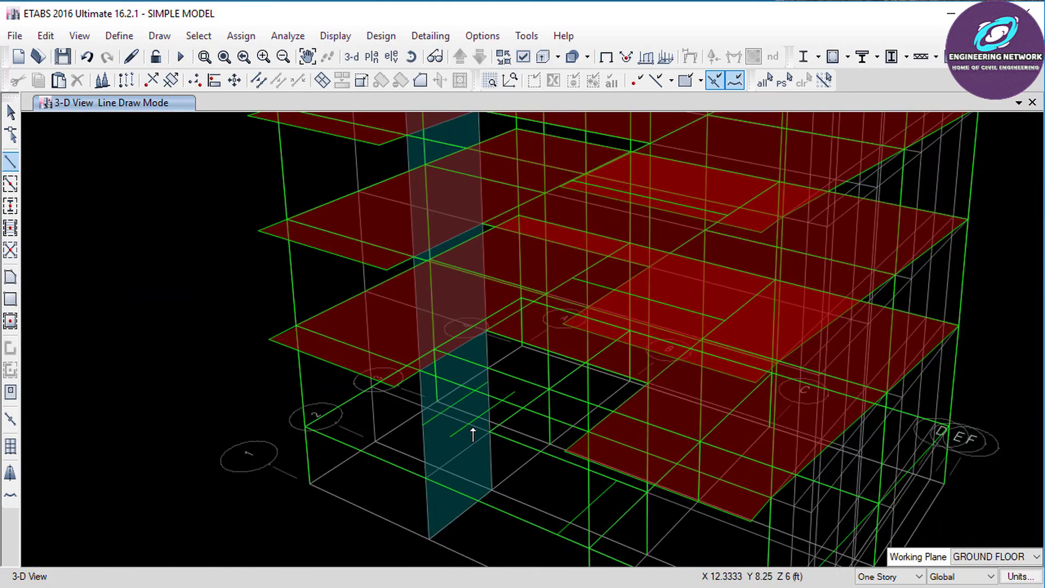
Step: Draw an MLS 4 landing slab with straight edges between the two mid-height MLB beams at the grid B wall
key("Escape")
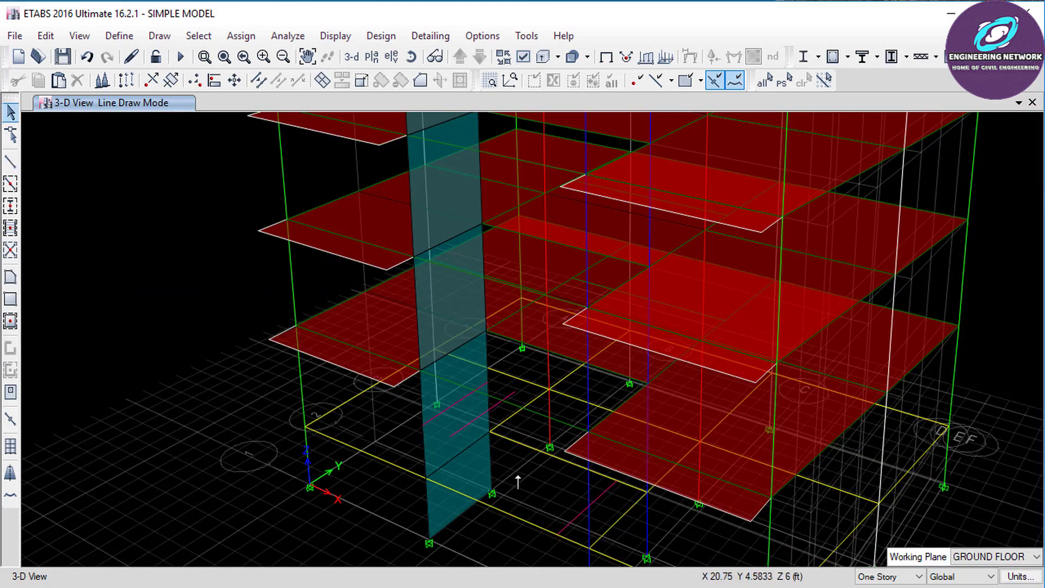
left_click(11, 276)
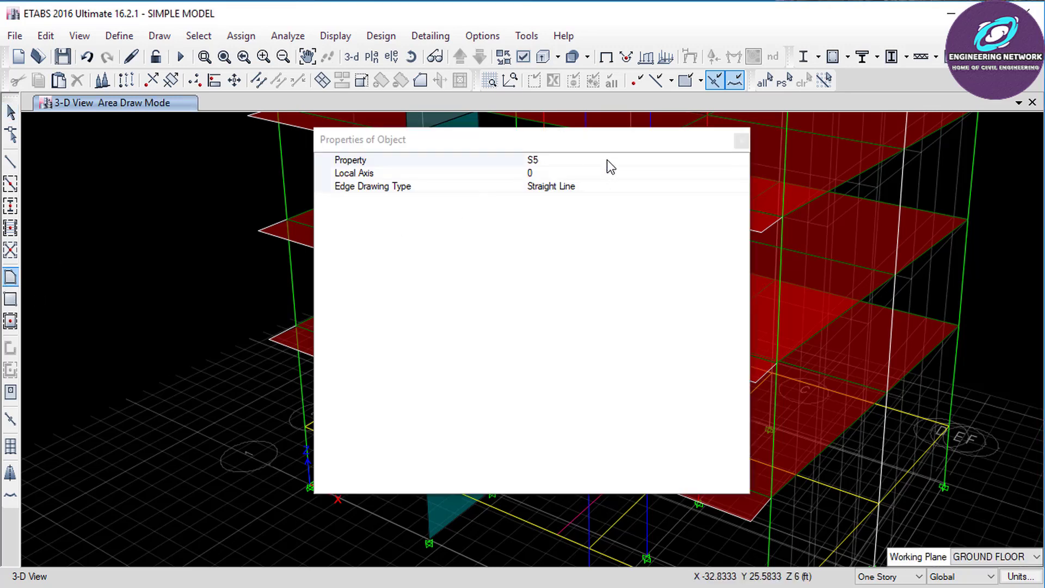
left_click(679, 161)
left_click(741, 160)
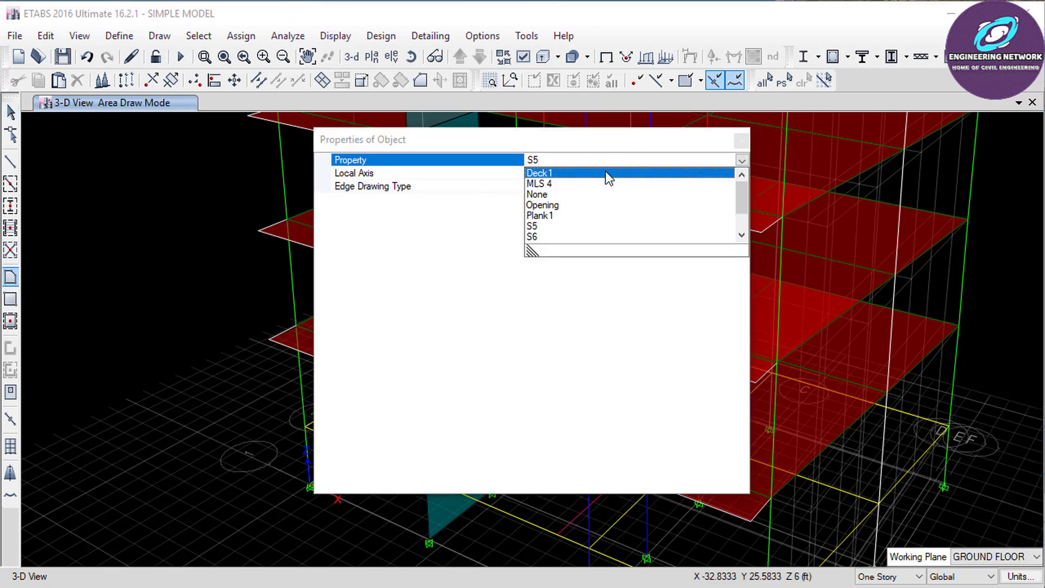
left_click(574, 184)
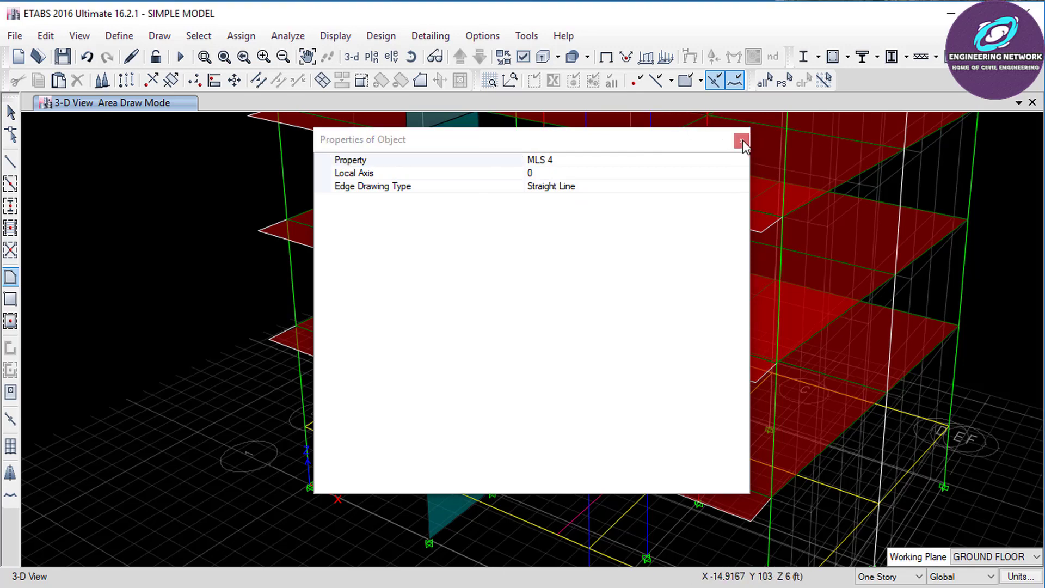
left_click(741, 141)
left_click(422, 425)
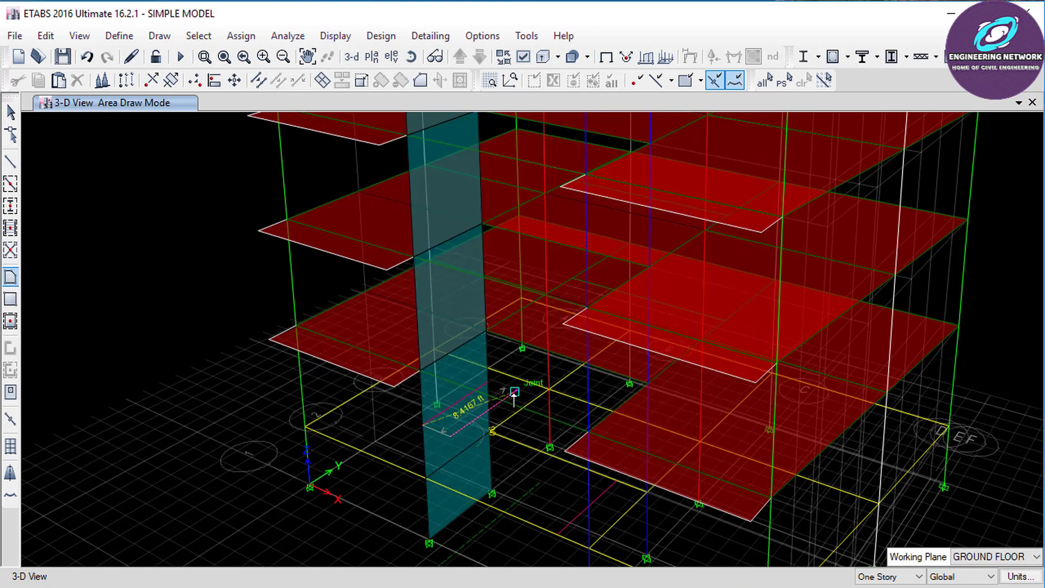
left_click(488, 383)
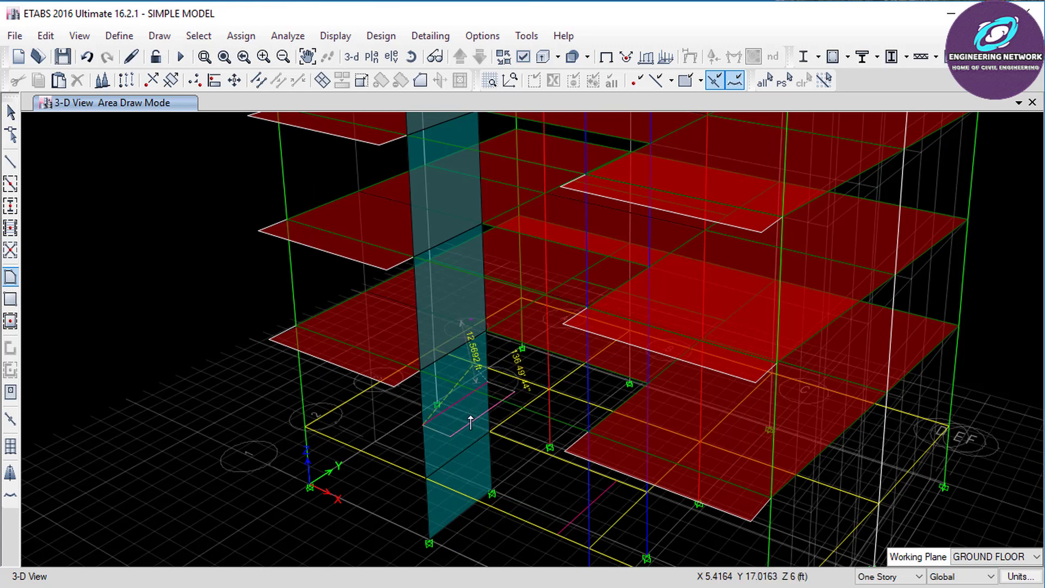
key("Return")
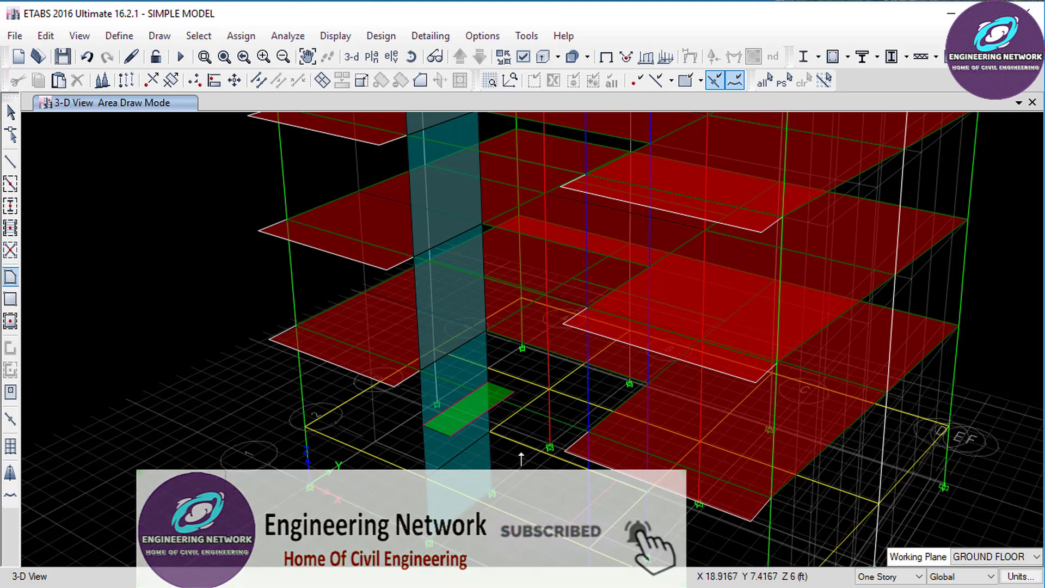
key("Escape")
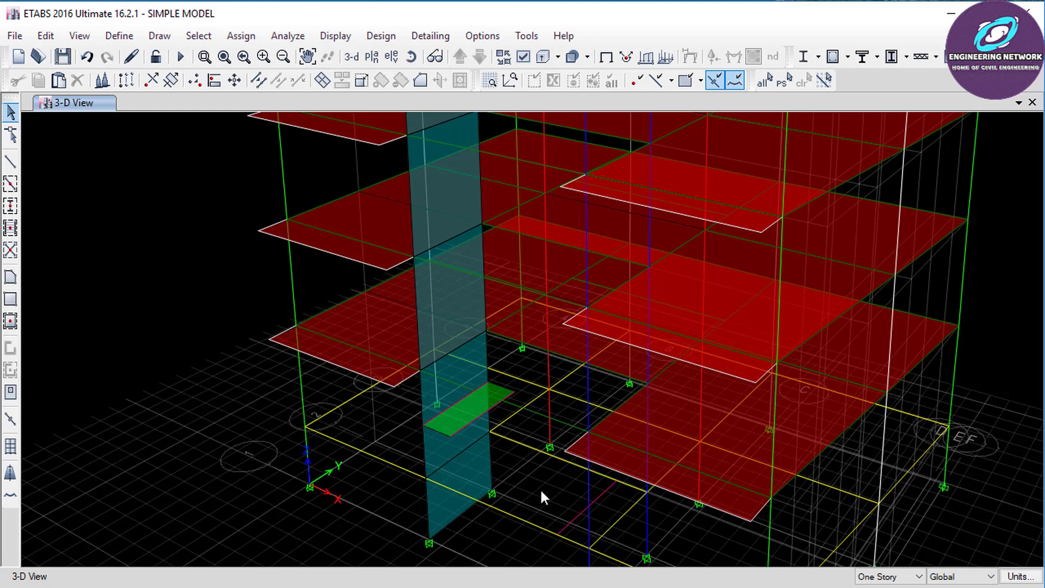
Step: Replicate the ground-floor landing beam in the stair bay to 1ST STORY
left_click(569, 522)
left_click(45, 36)
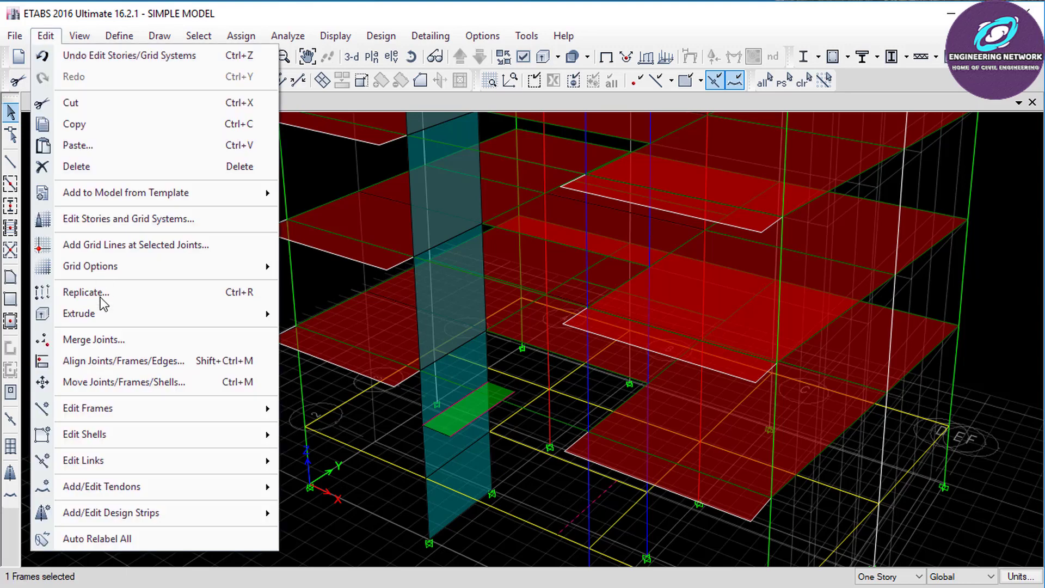
left_click(101, 299)
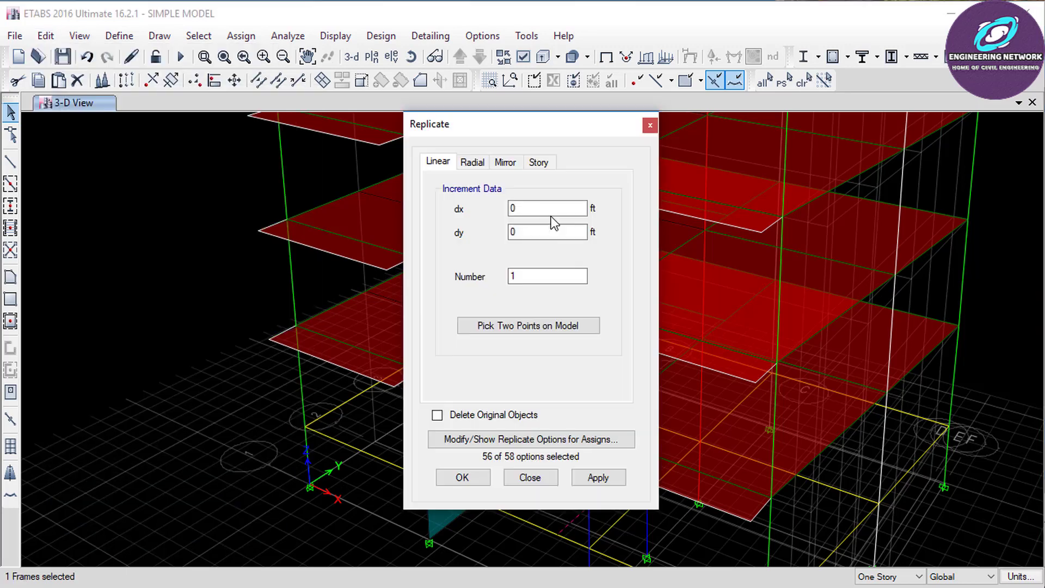
left_click(539, 164)
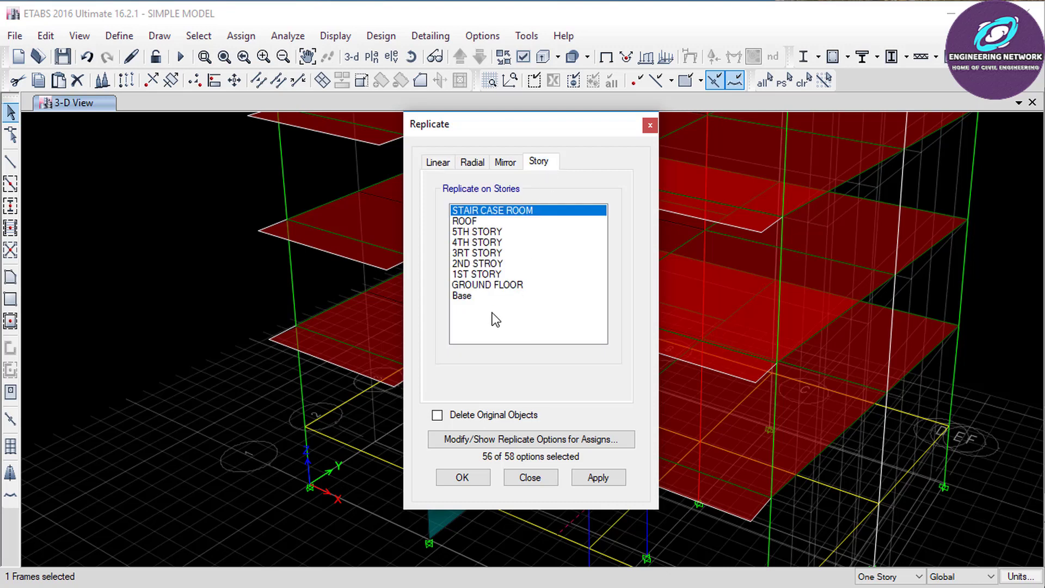
left_click(472, 274)
left_click(460, 479)
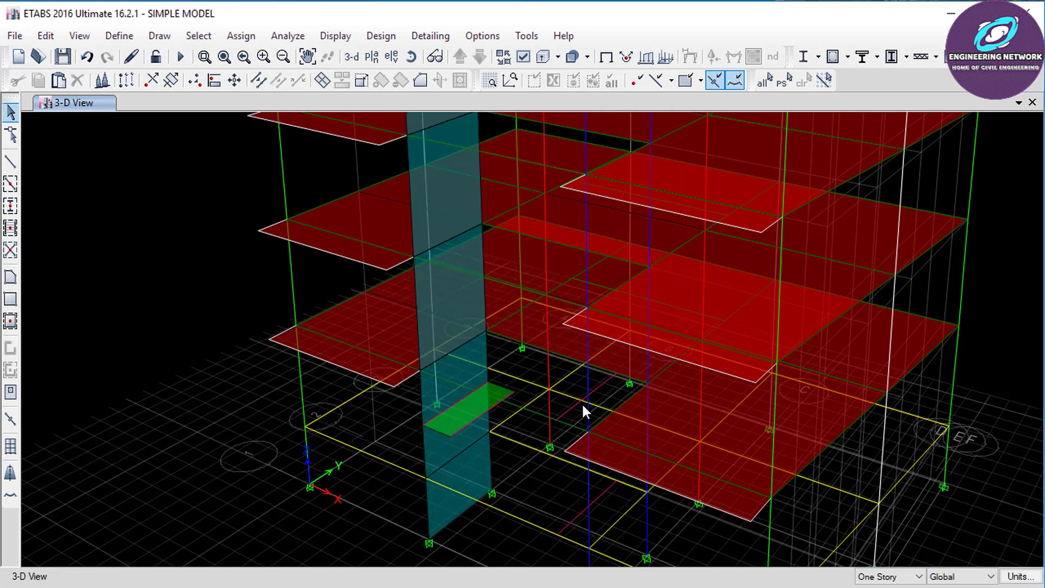
Step: Divide the ground-floor, 1ST STORY and outer mid-height landing beams into 2 frame objects each, and clear the selection
scroll(577, 419, "up", 3)
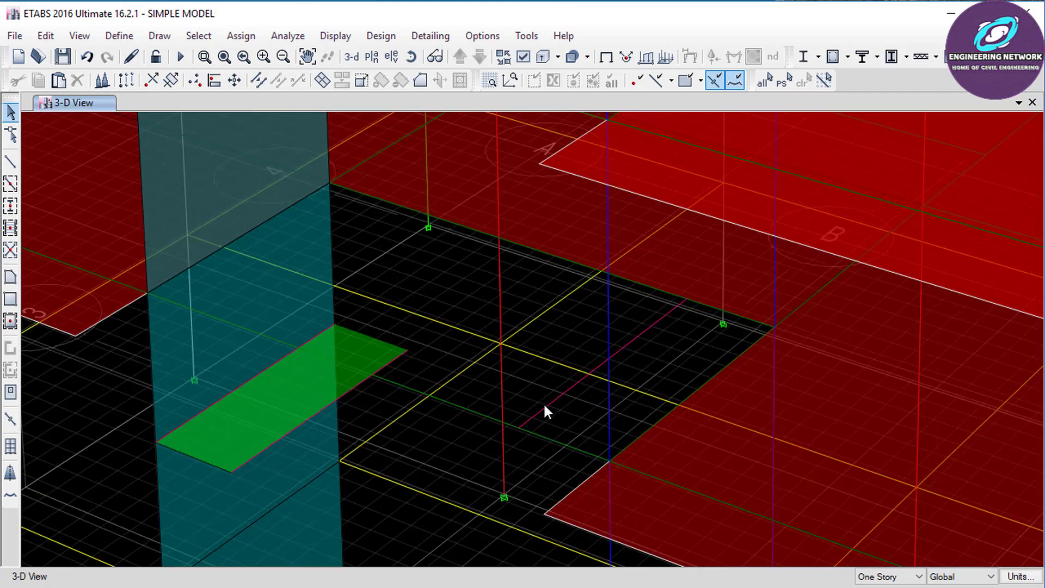
scroll(546, 412, "down", 3)
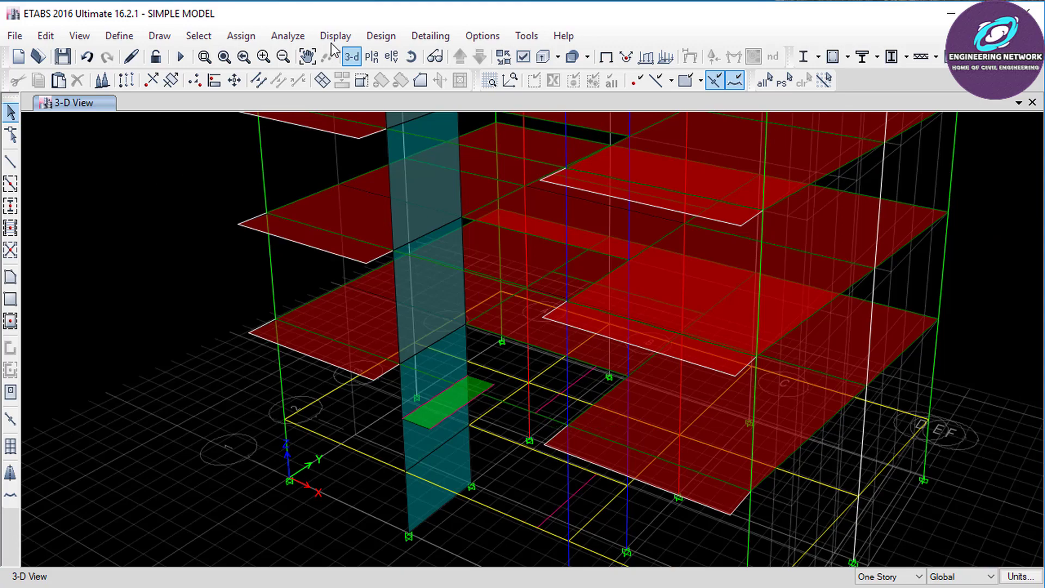
left_click(307, 56)
left_click_drag(465, 348, 462, 275)
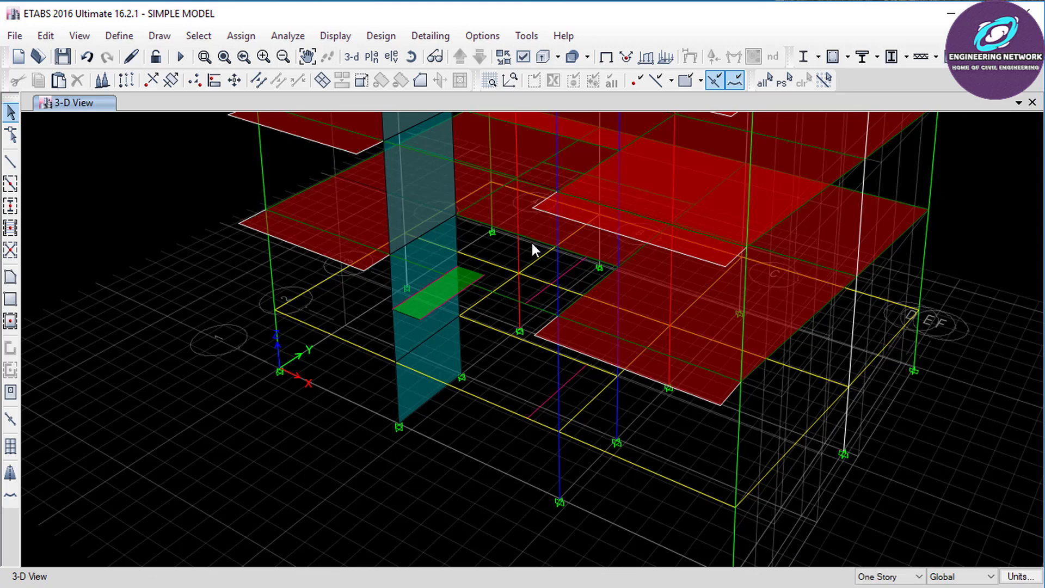
scroll(554, 266, "up", 4)
left_click(308, 56)
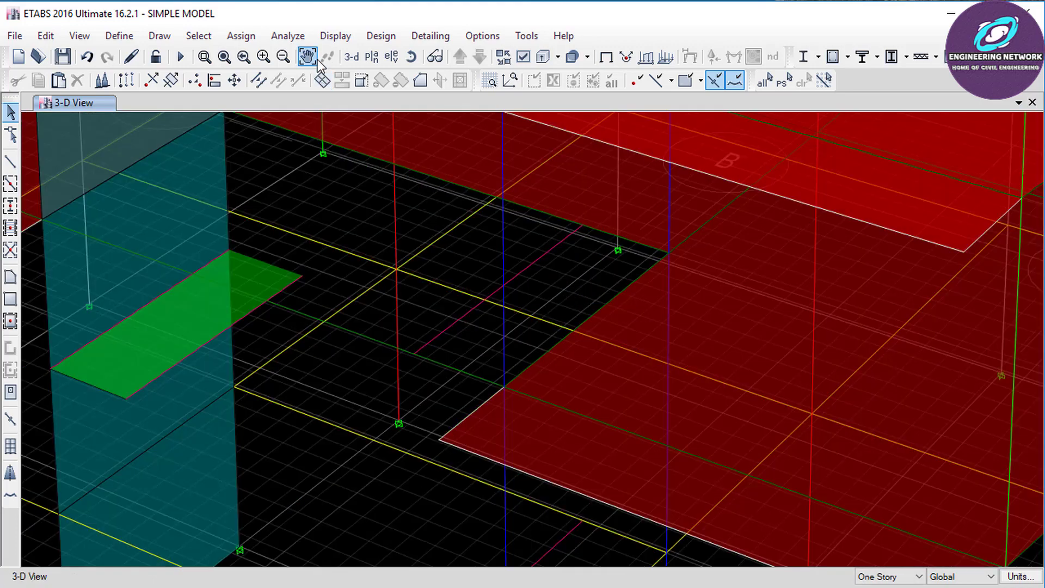
left_click_drag(425, 296, 507, 232)
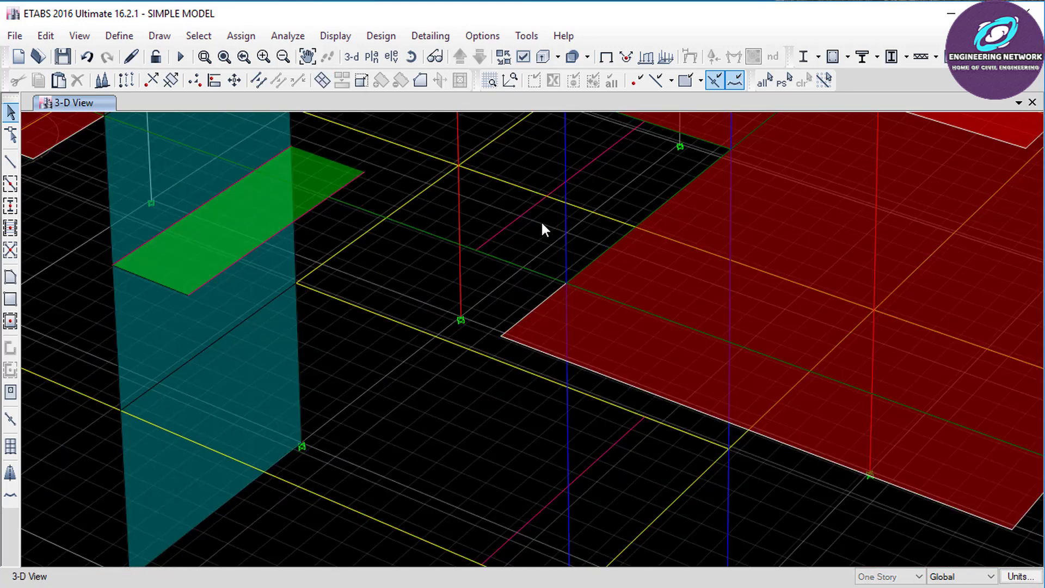
left_click(518, 218)
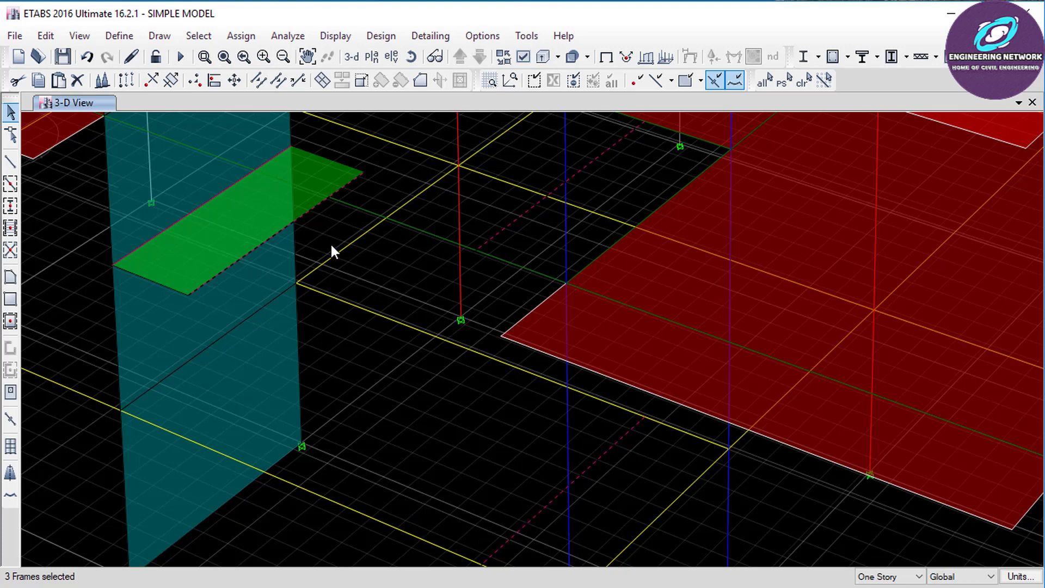
left_click(45, 37)
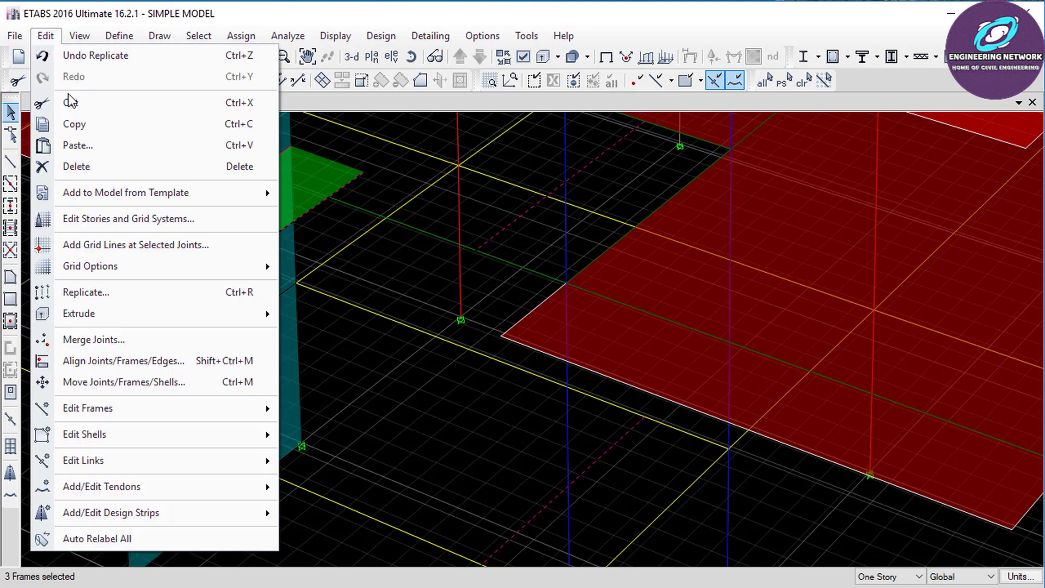
mouse_move(163, 427)
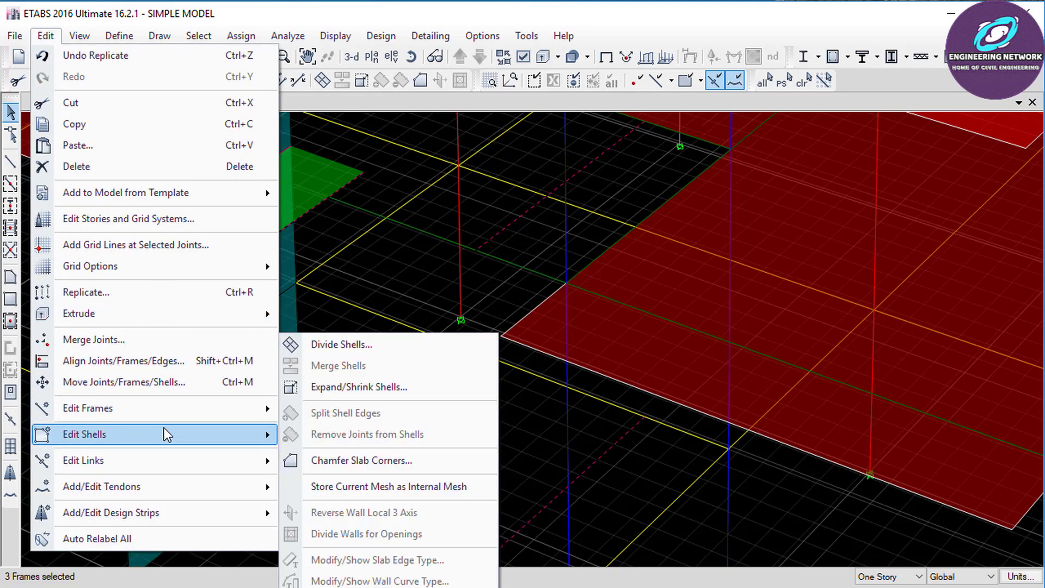
mouse_move(178, 410)
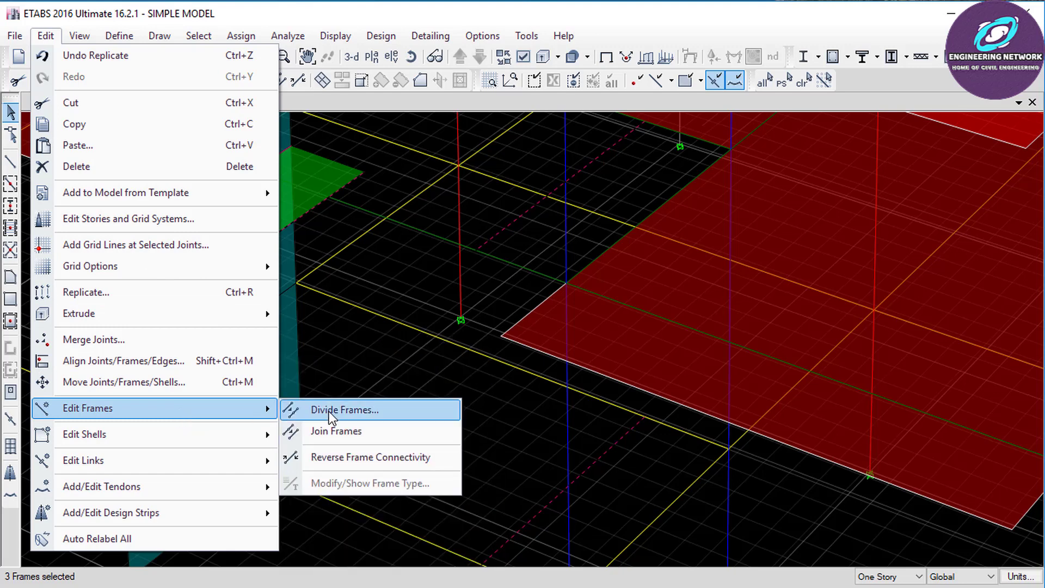
left_click(349, 411)
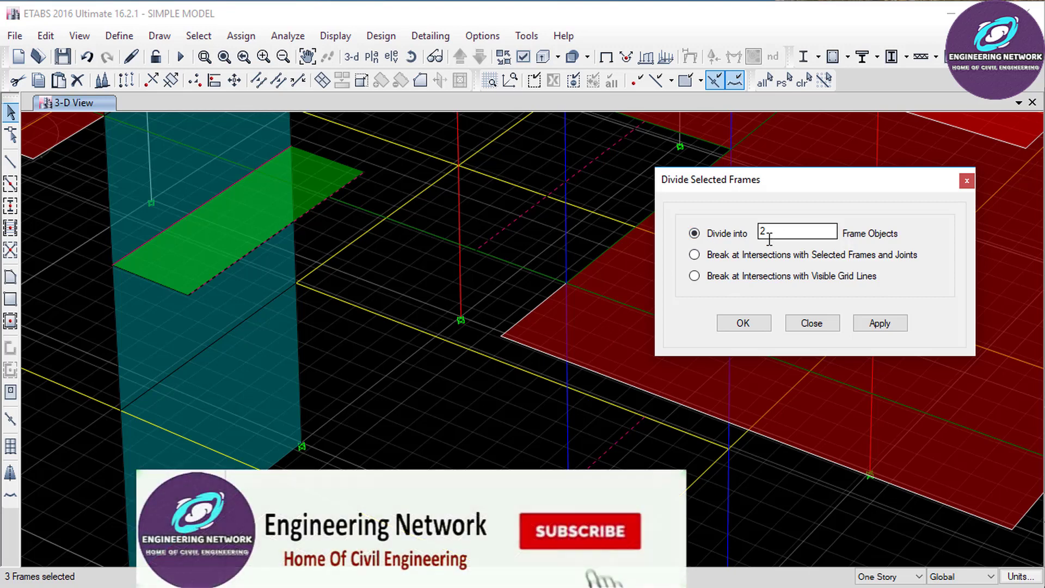
double_click(772, 230)
type("2")
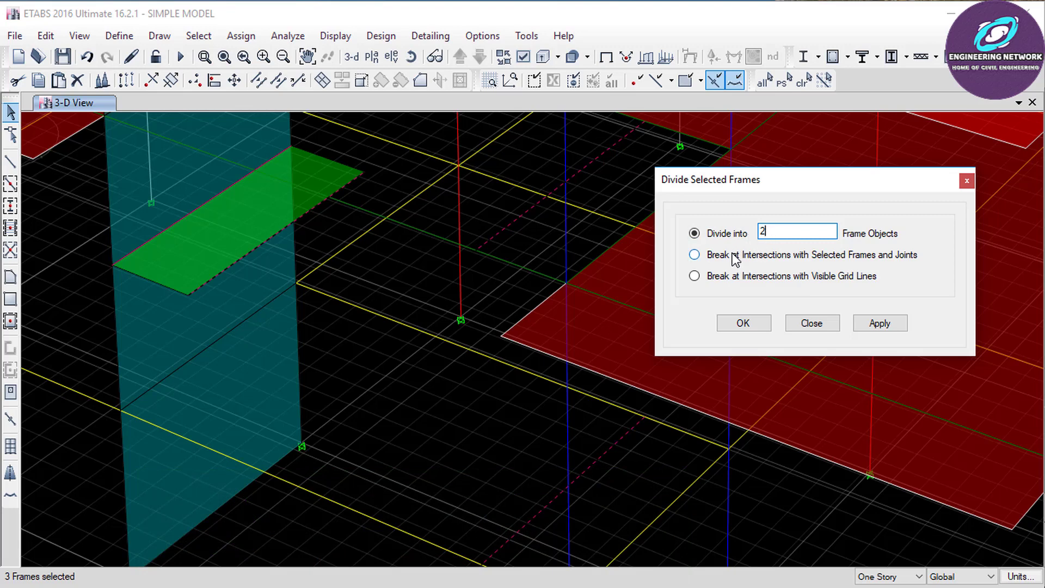
left_click(750, 322)
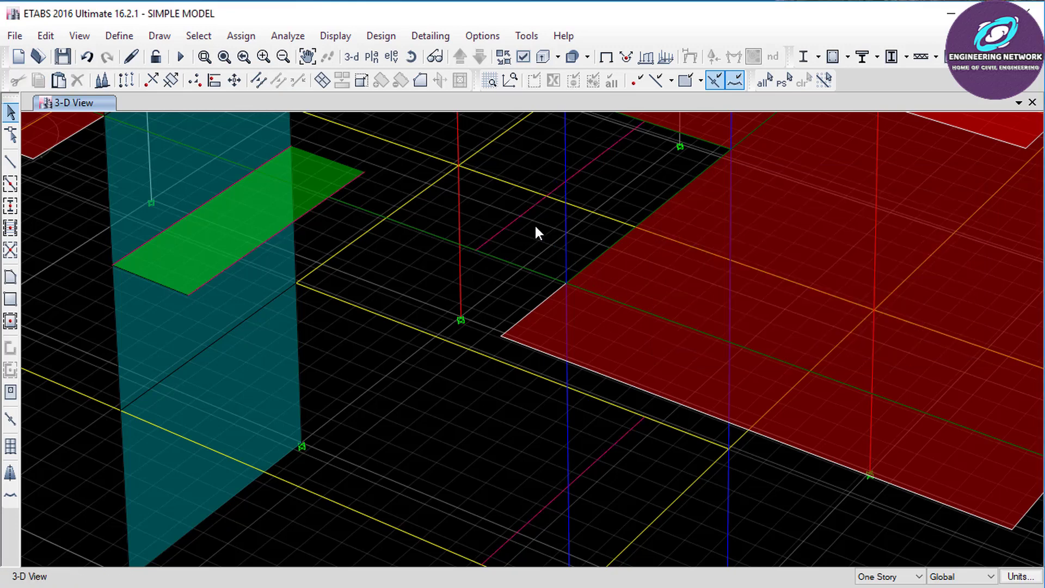
left_click(519, 216)
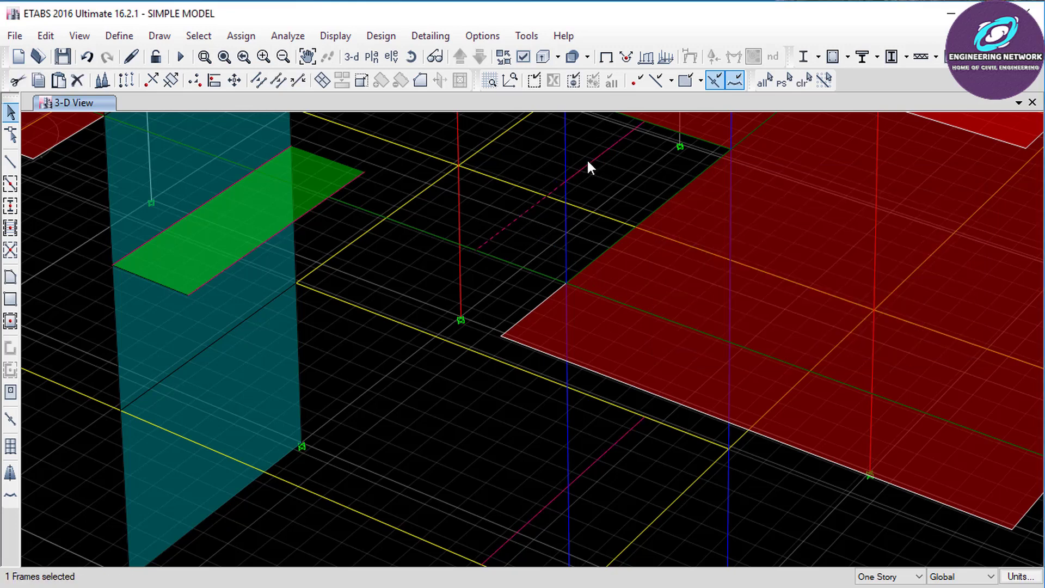
key("ctrl+q")
Step: Draw the lower stair flight as an MLS 4 slab between matching halves of the outer mid-height and ground-floor landing beams
scroll(372, 279, "down", 3)
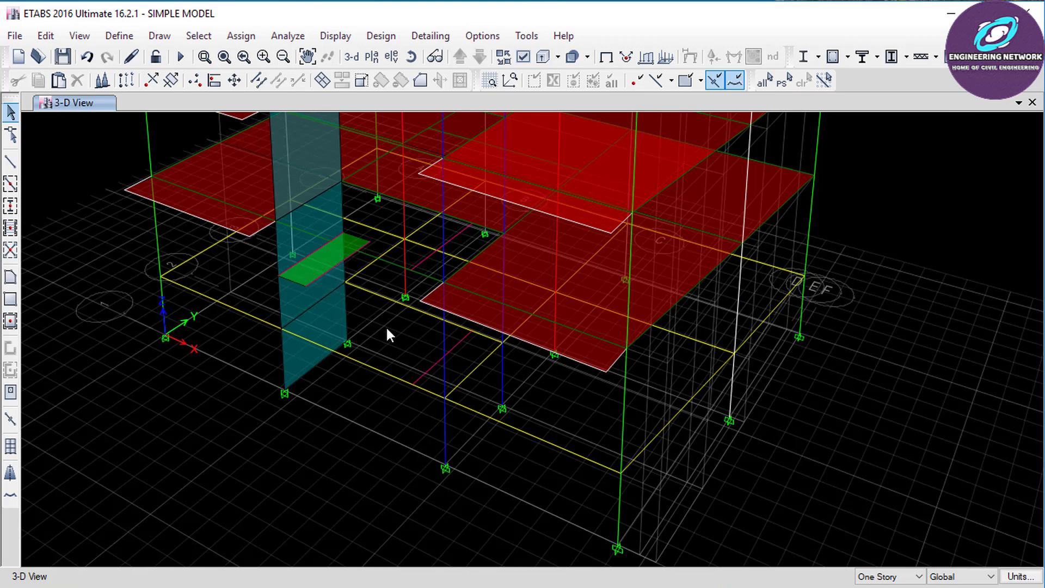
scroll(392, 338, "up", 4)
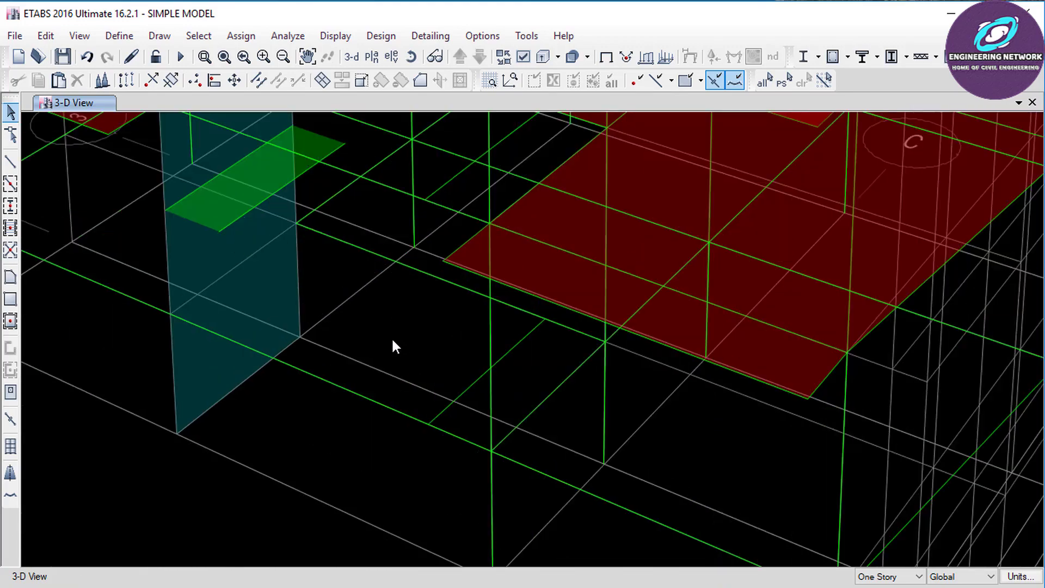
left_click(306, 56)
left_click_drag(327, 217, 251, 258)
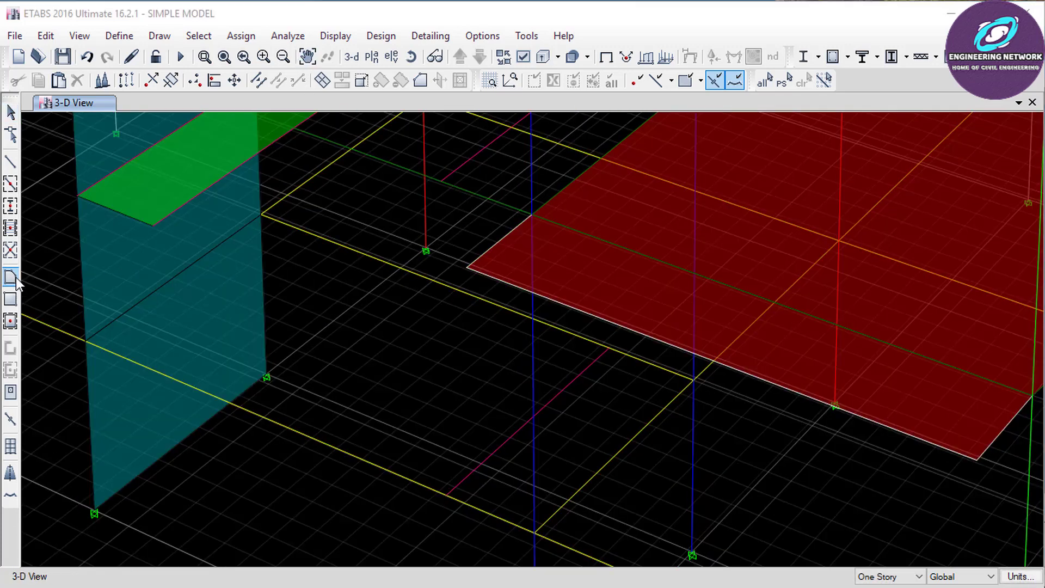
left_click(10, 278)
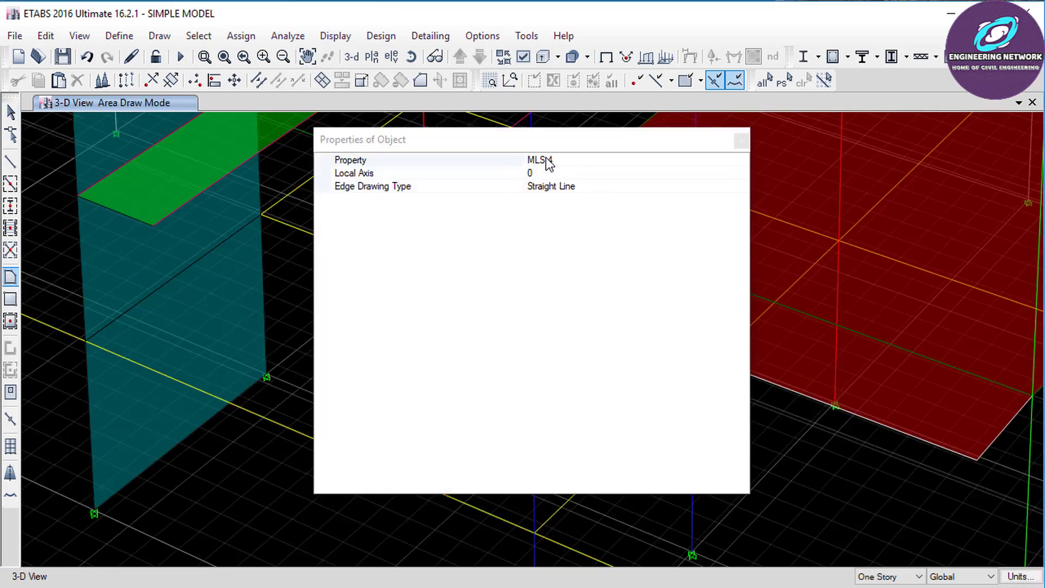
left_click(741, 141)
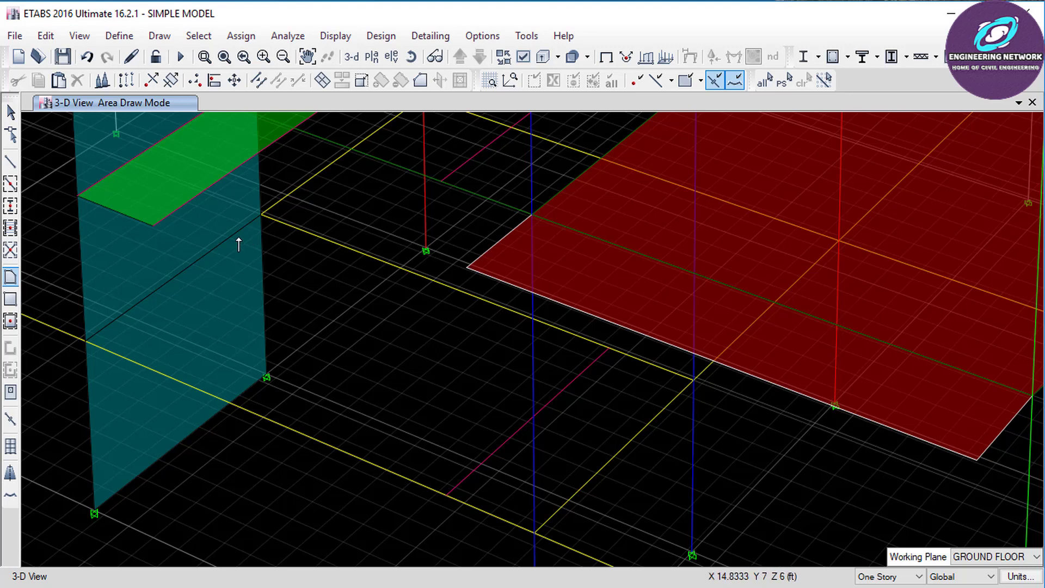
left_click(153, 225)
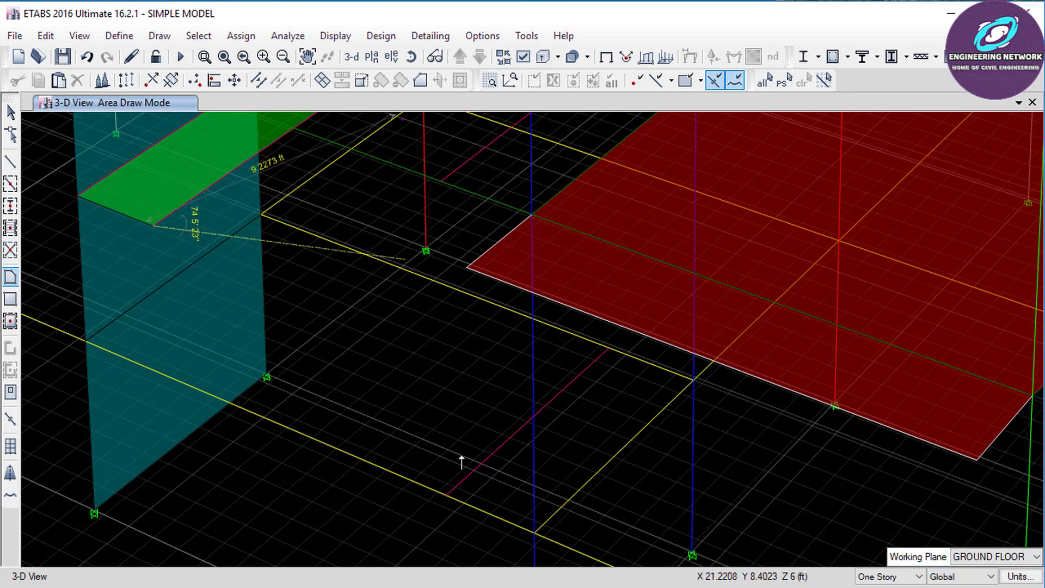
left_click(446, 496)
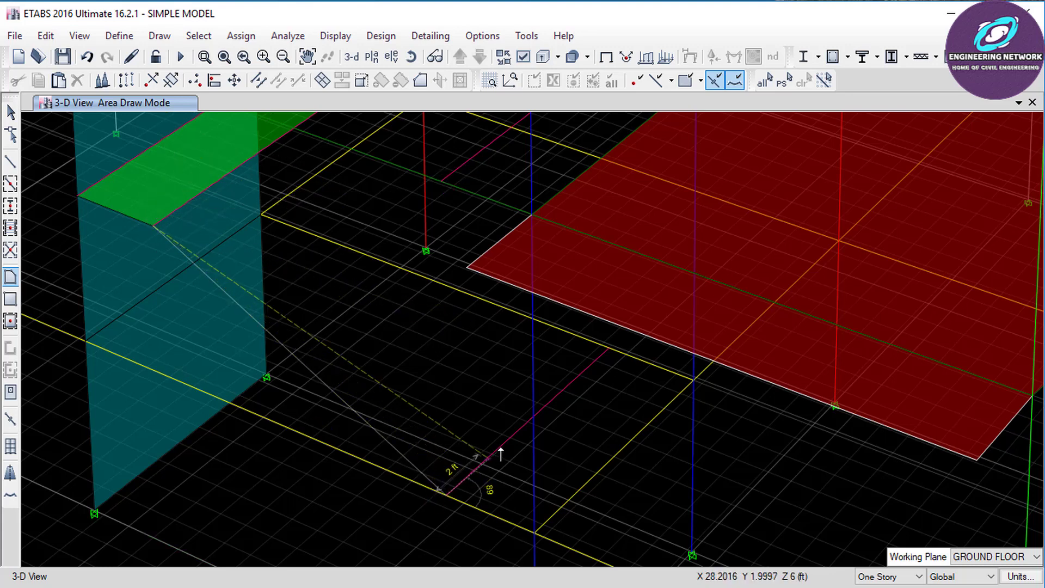
left_click(531, 419)
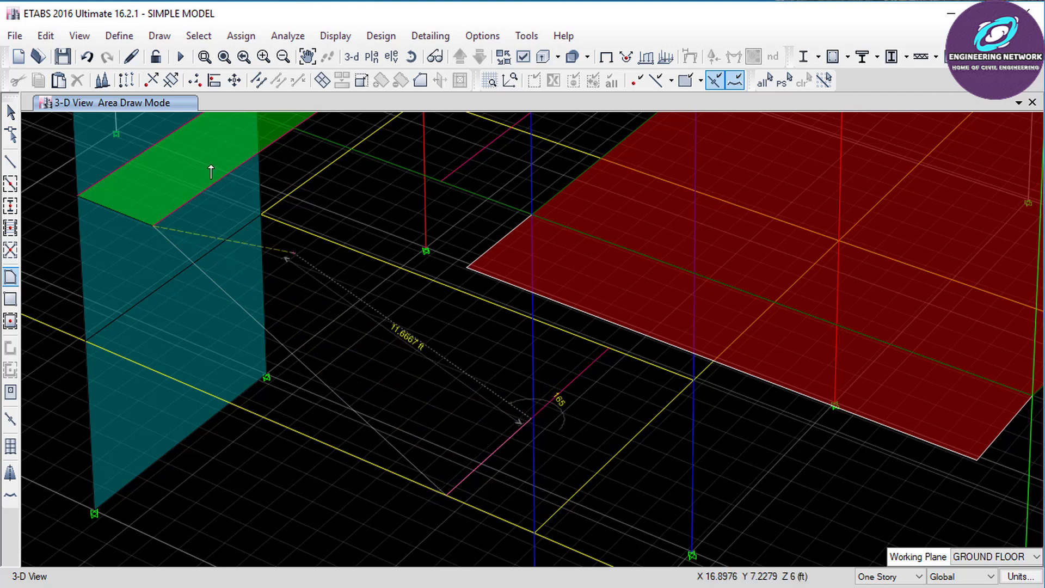
left_click(245, 162)
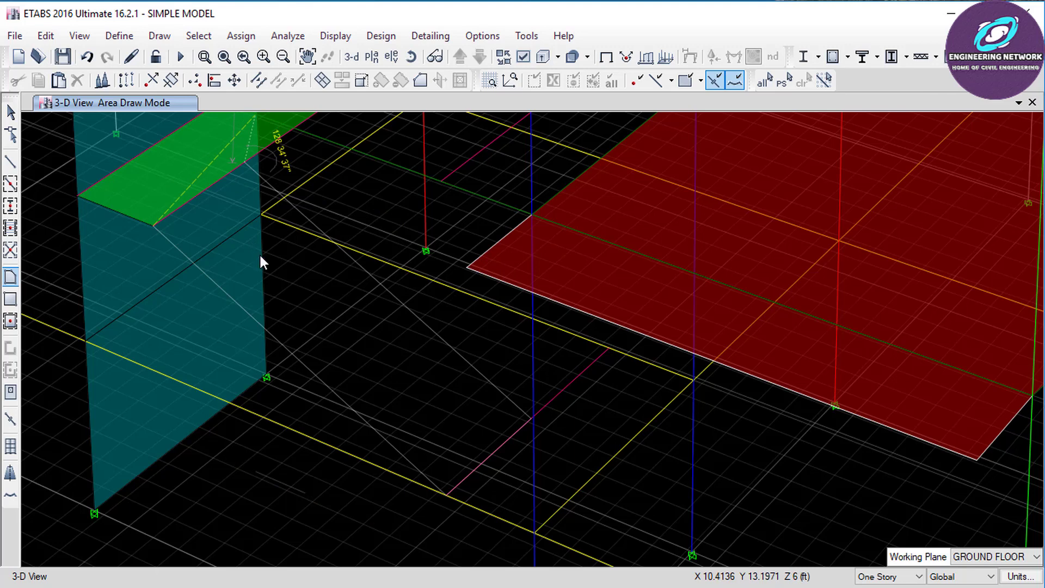
key("Return")
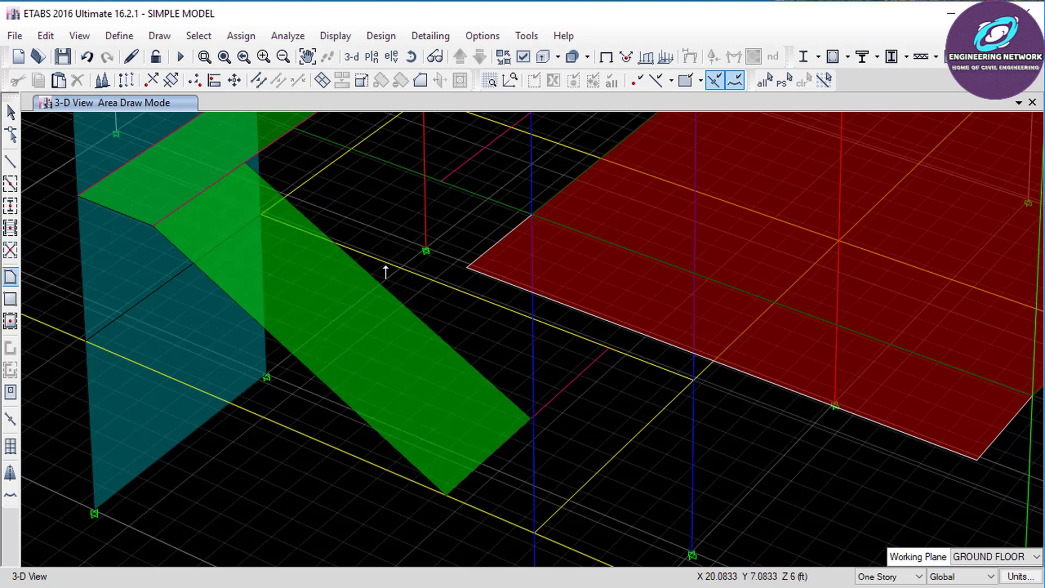
Step: Draw the upper stair flight as an MLS 4 slab between matching halves of the outer mid-height and 1ST STORY landing beams
left_click(307, 56)
left_click_drag(390, 306, 380, 371)
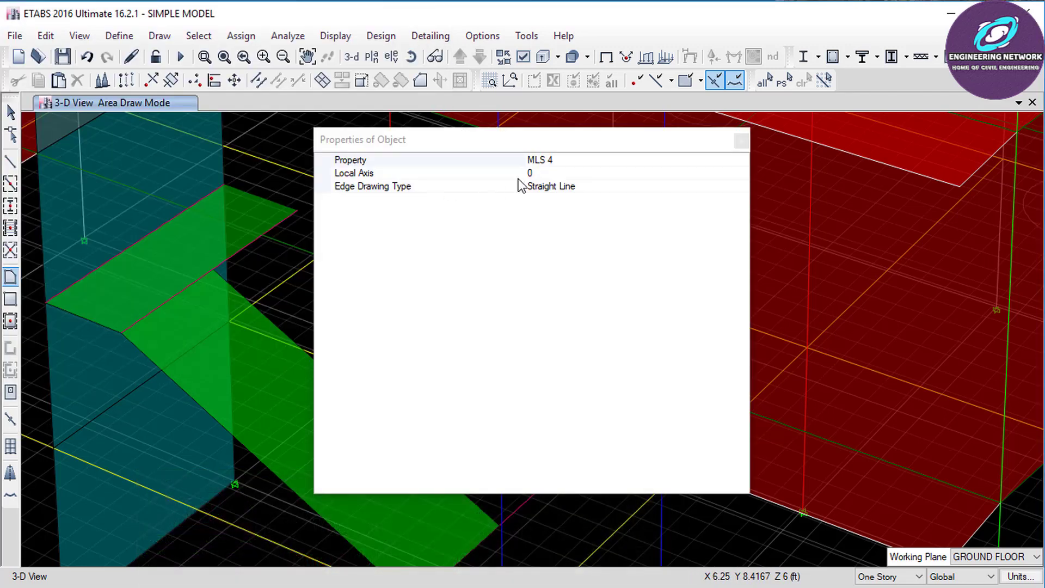
left_click(742, 158)
left_click(741, 160)
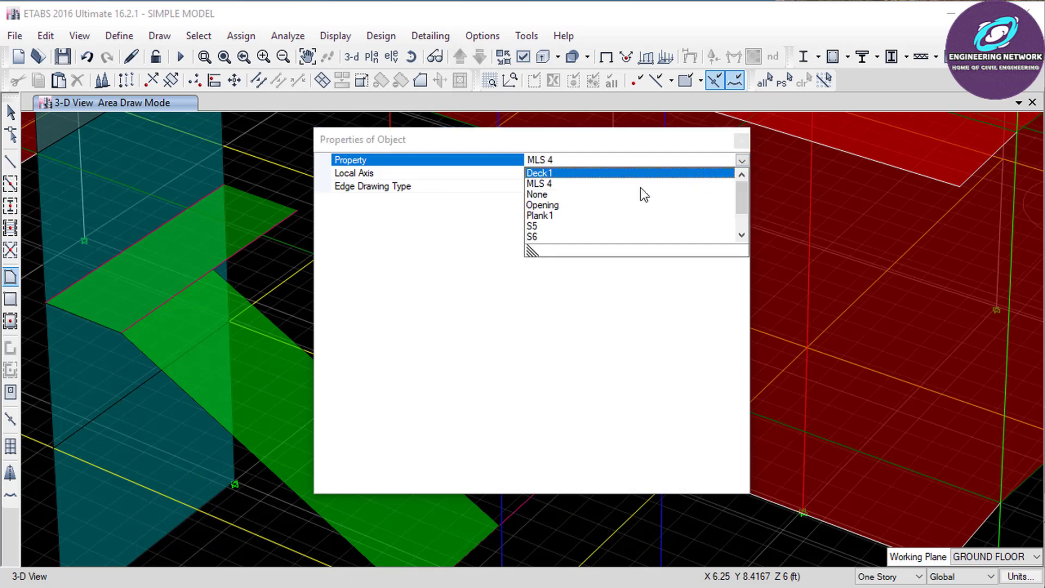
left_click(559, 183)
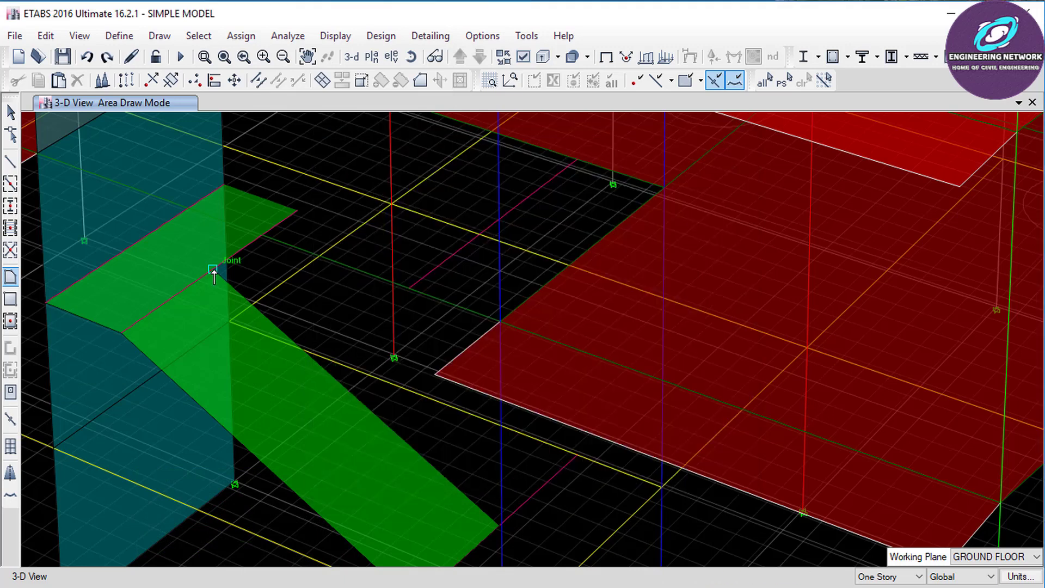
left_click(212, 269)
left_click(396, 285)
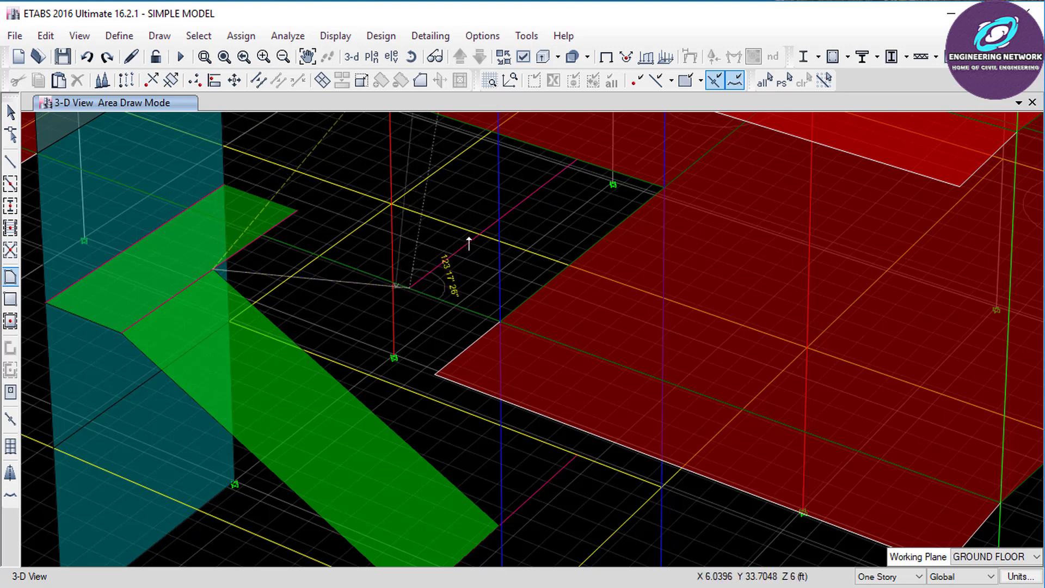
left_click(496, 220)
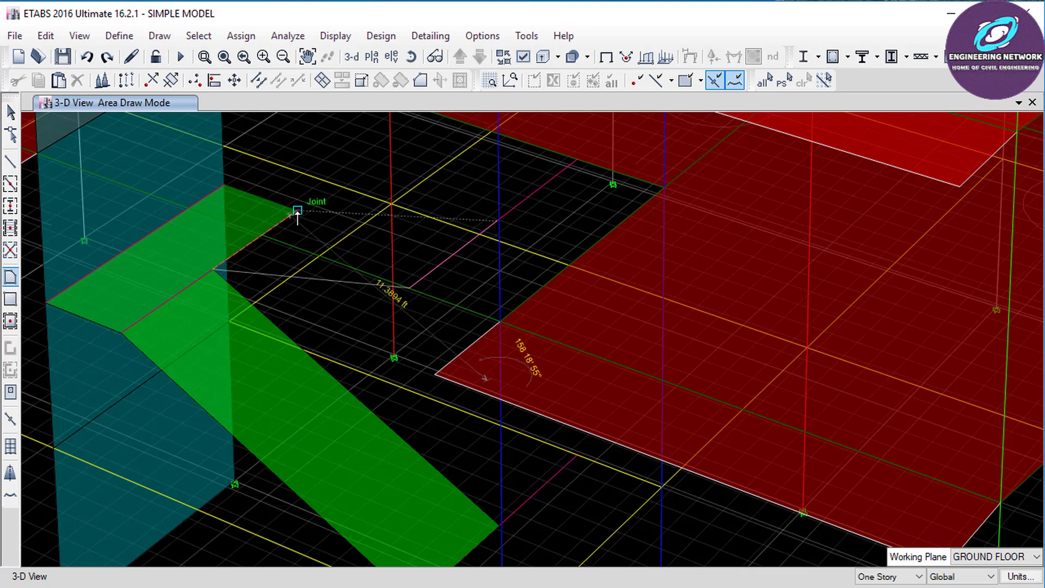
left_click(297, 211)
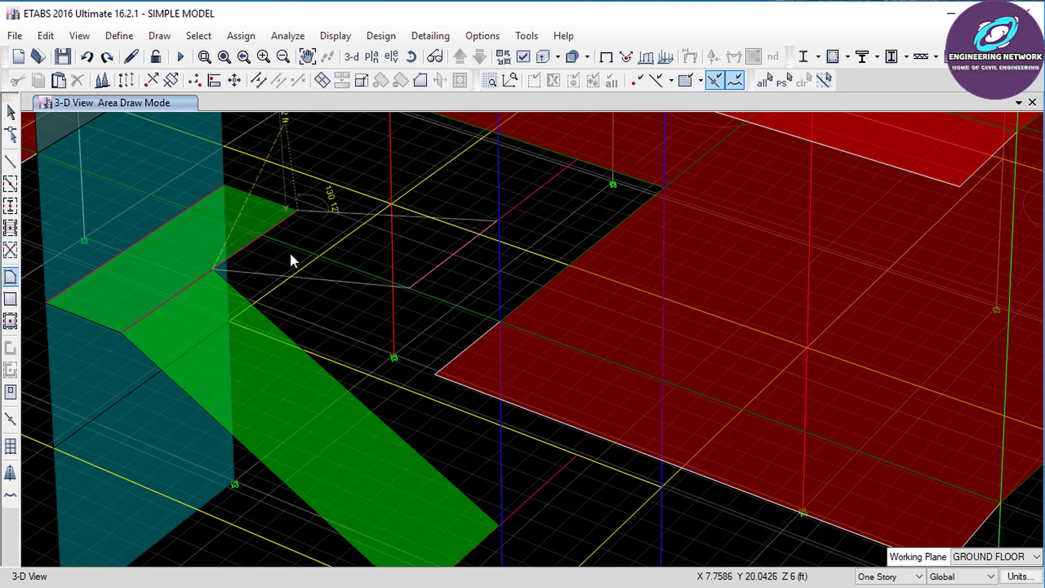
key("Return")
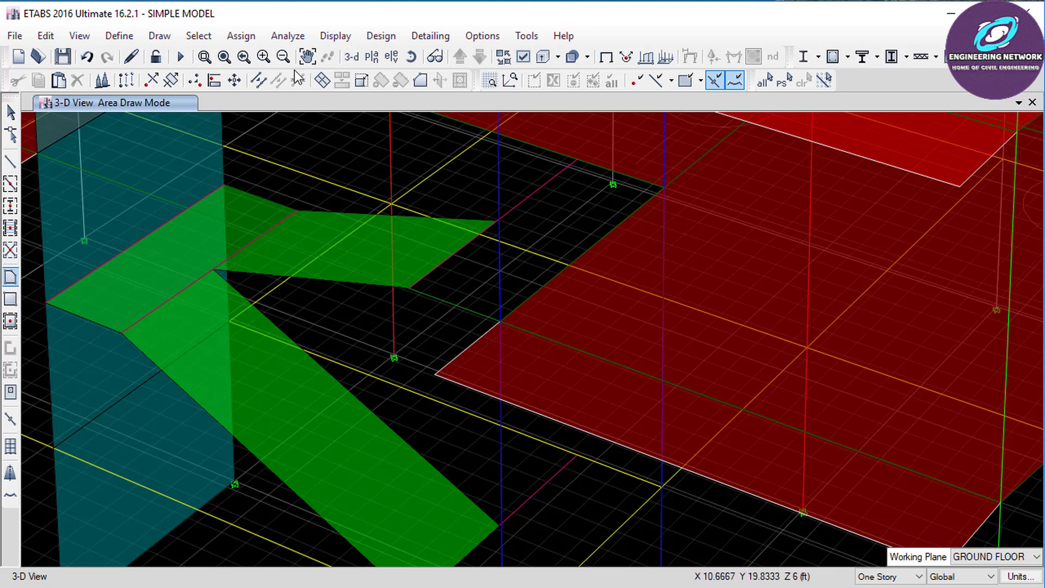
Step: Delete both halves of the outer mid-height landing beam where the two stair flights meet the landing slab
left_click(411, 57)
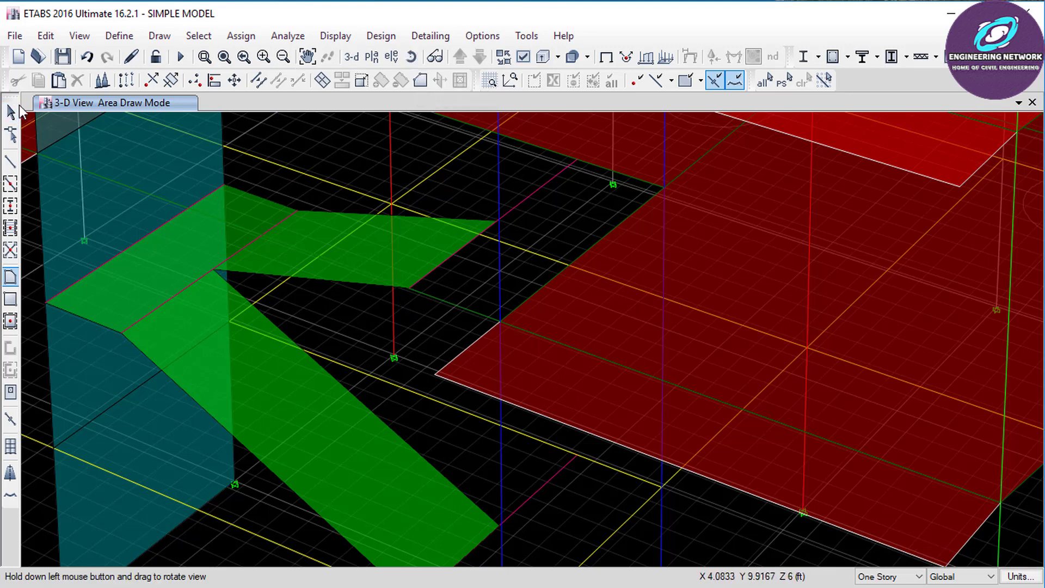
left_click(18, 110)
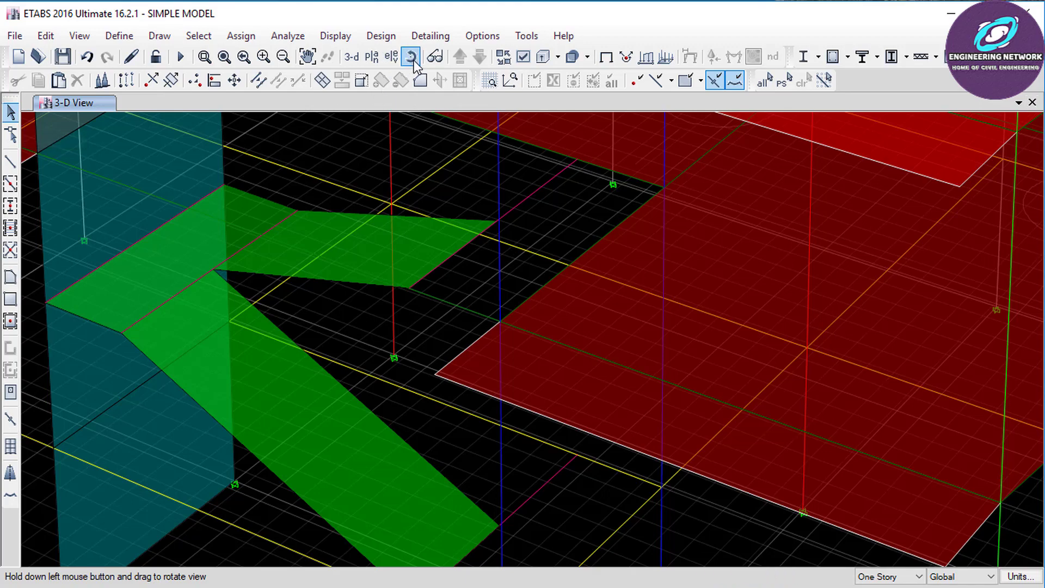
left_click_drag(394, 191, 406, 235)
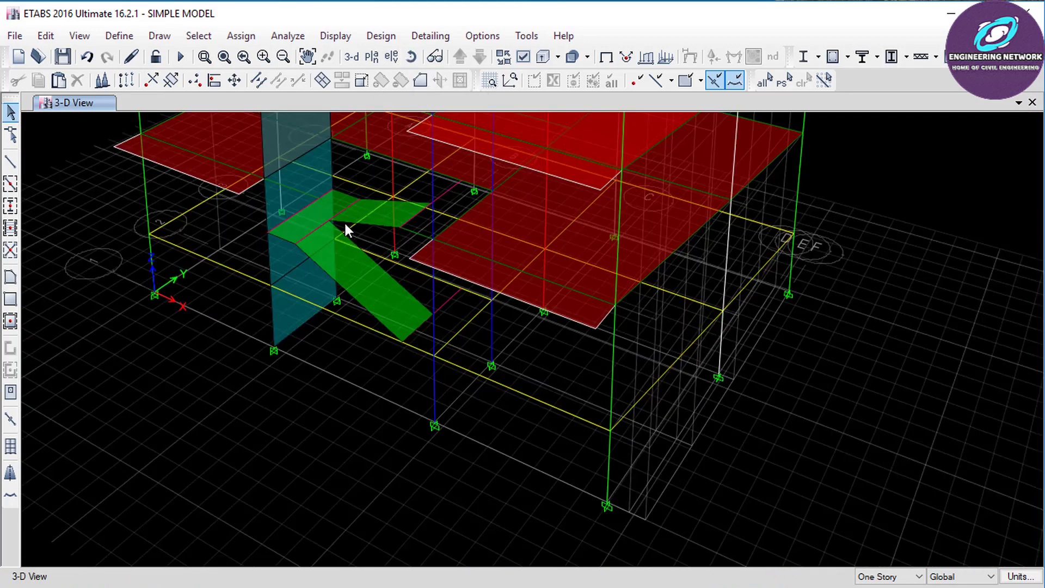
scroll(345, 225, "up", 3)
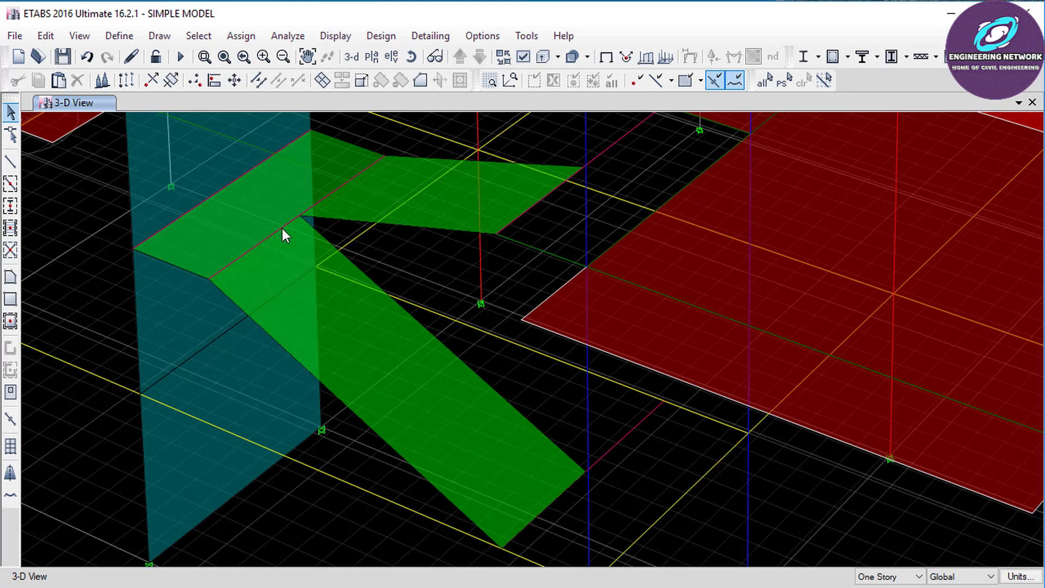
left_click(282, 228)
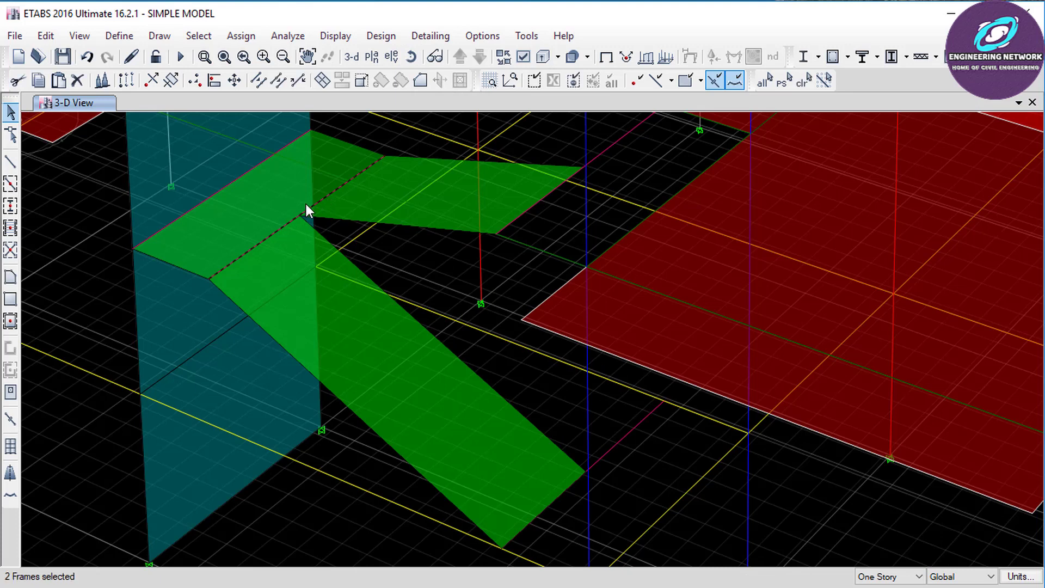
key("ctrl+q")
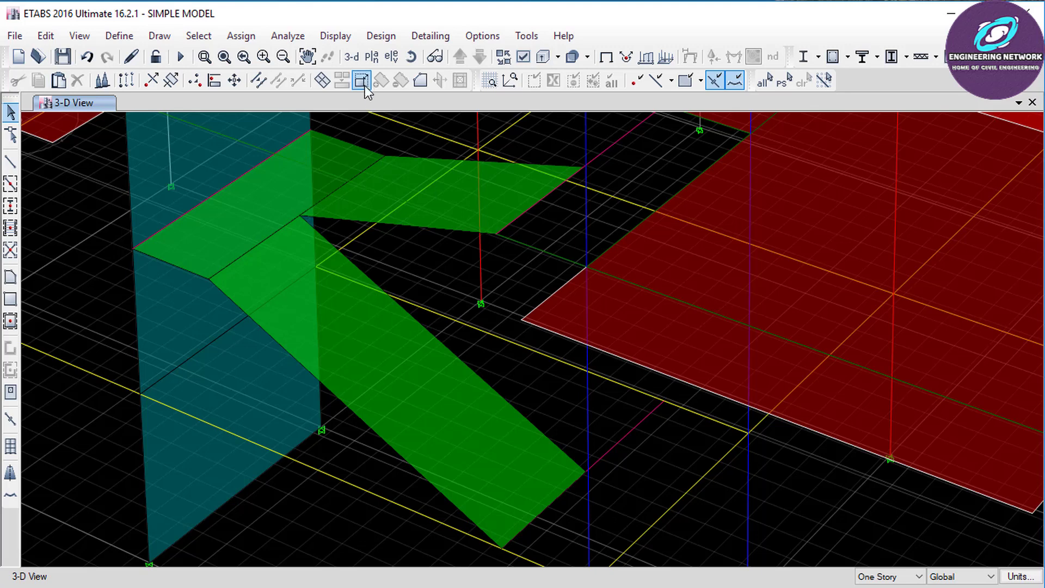
Step: In the 1ST STORY plan, draw a rectangular S5 slab between the landing beam and grid C, from grid 1 to grid 2
left_click(372, 61)
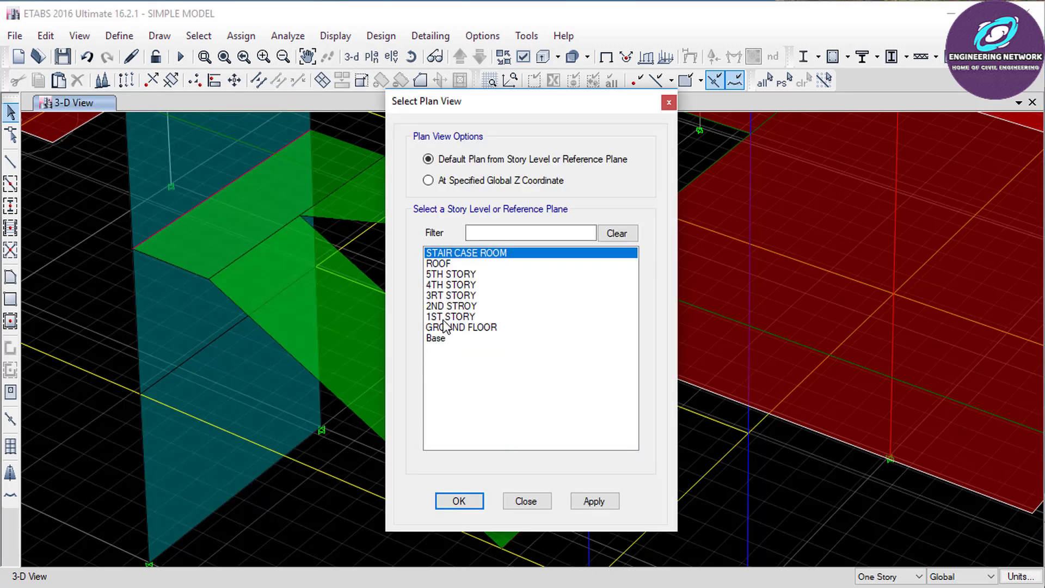
left_click(449, 316)
left_click(463, 501)
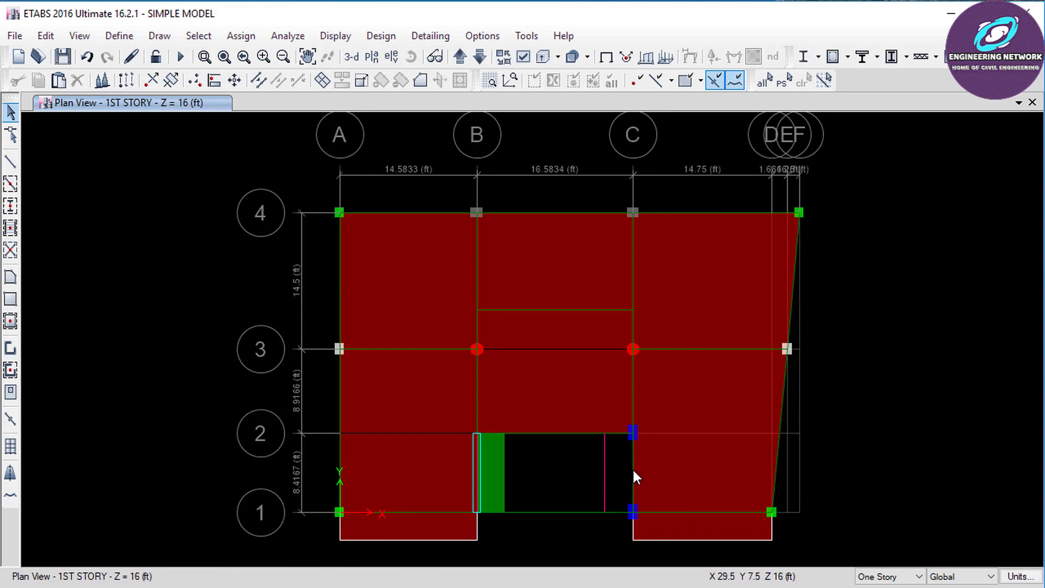
left_click(10, 298)
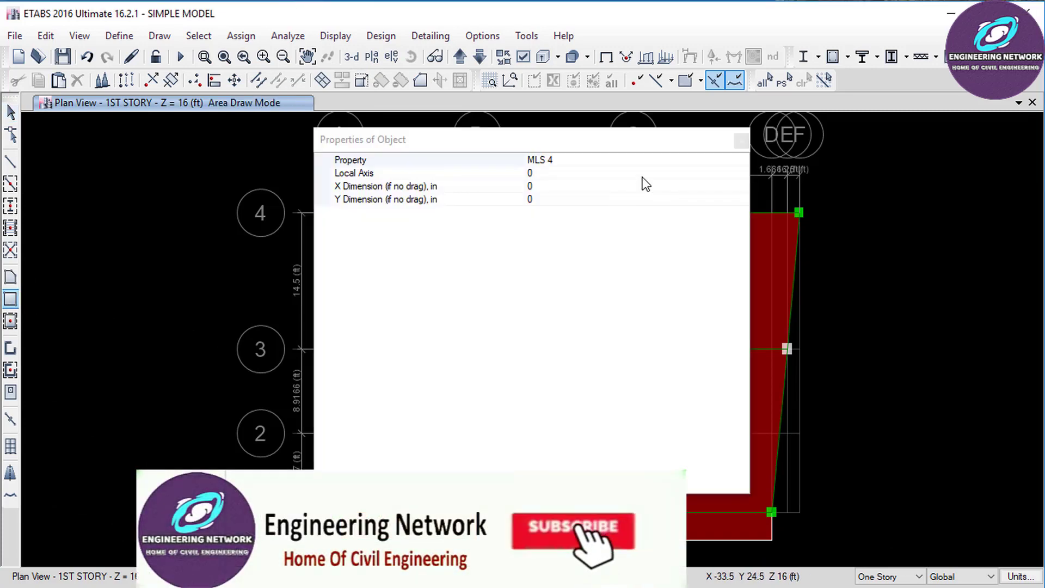
left_click(742, 161)
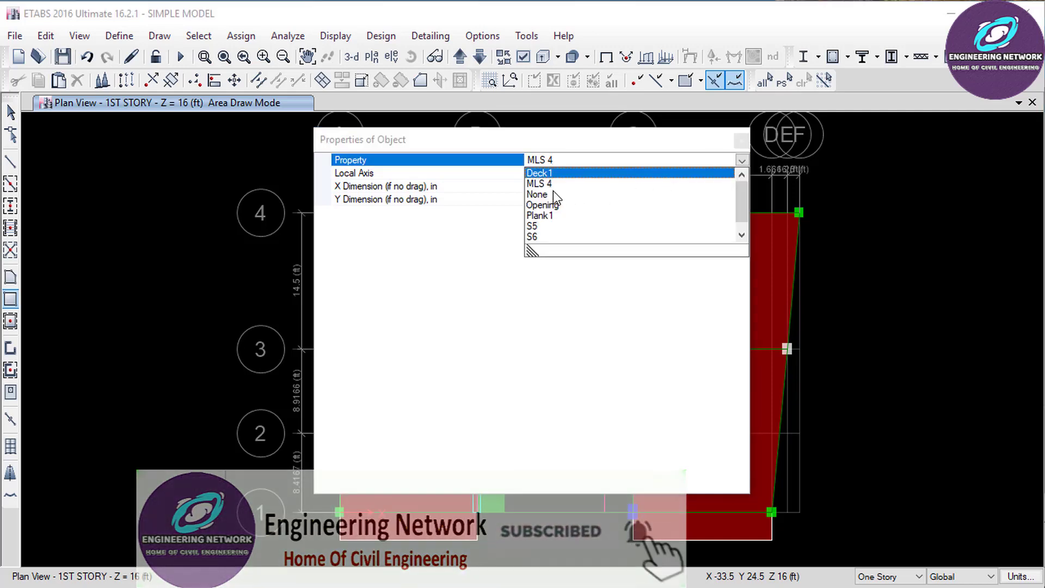
left_click(541, 229)
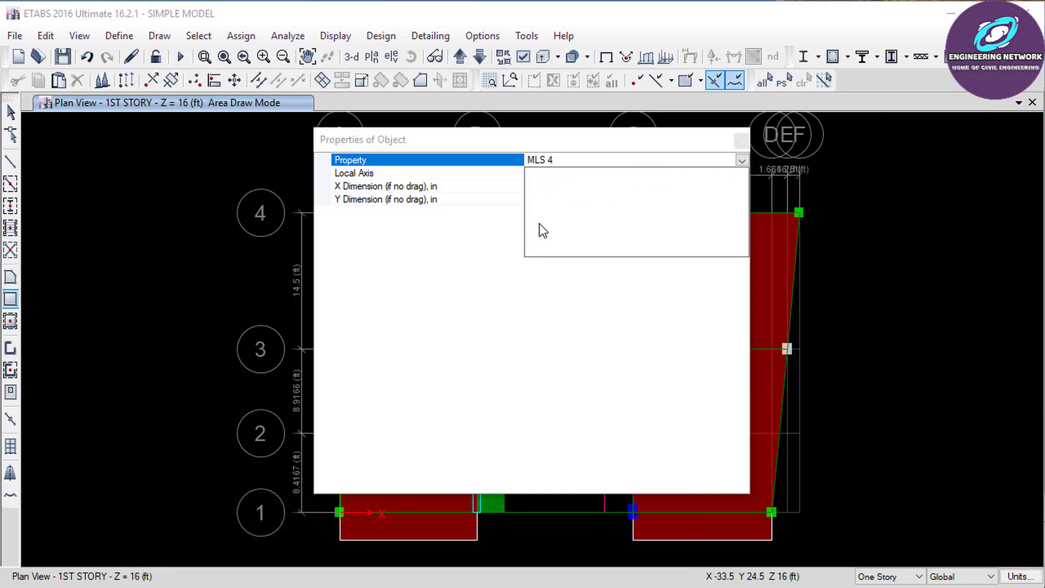
left_click(742, 143)
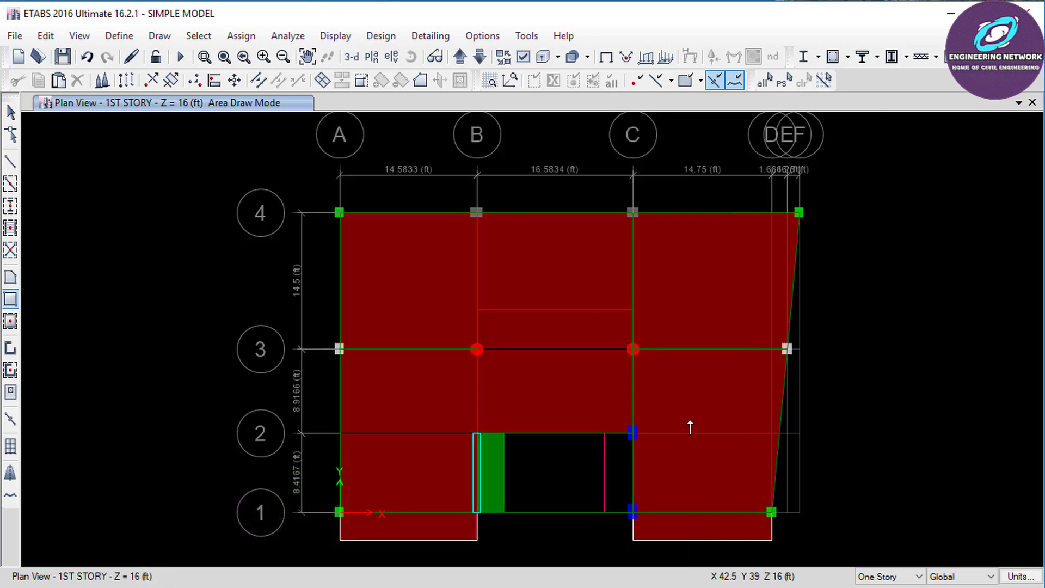
left_click(623, 507)
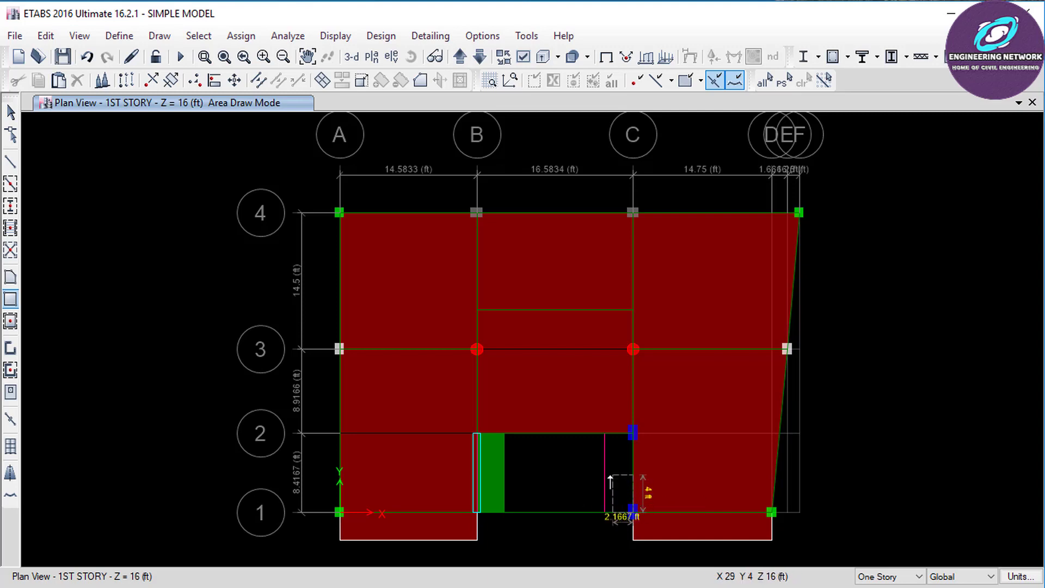
left_click(604, 434)
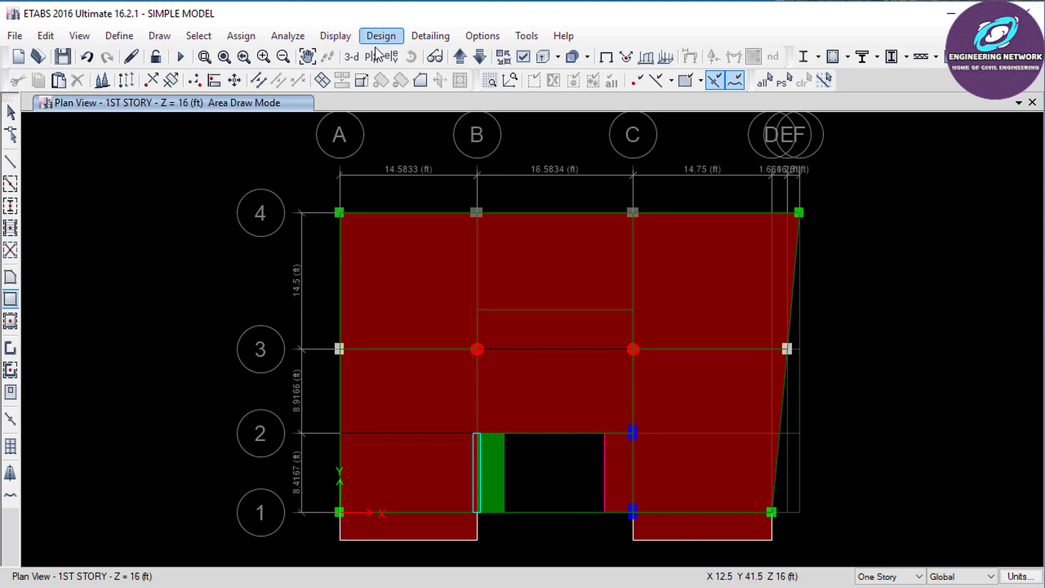
Step: Examine the stair flights, mid-height landing and new 1ST STORY landing slab in 3D, and leave area drawing mode
left_click(352, 57)
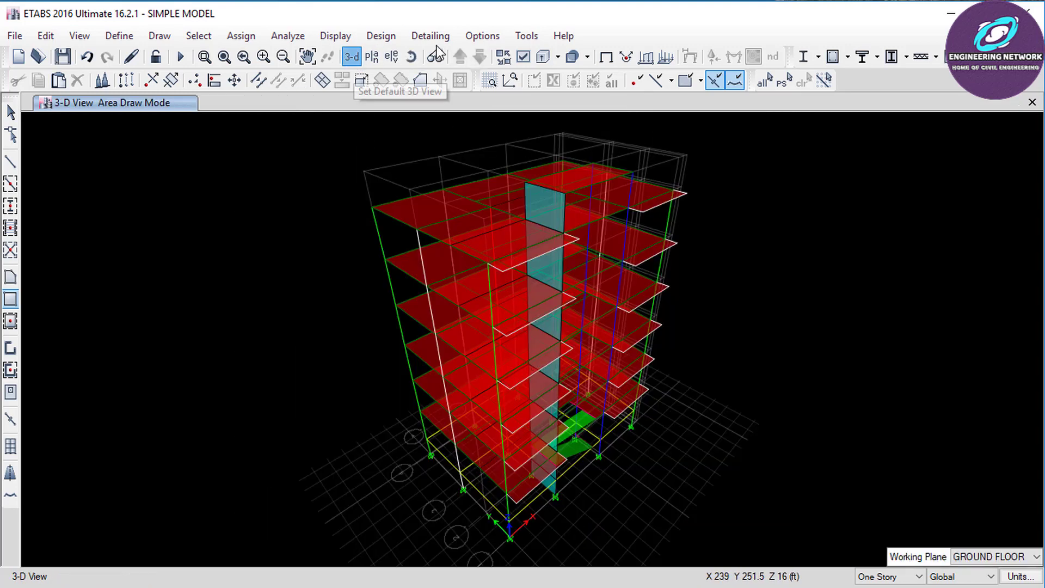
left_click_drag(577, 343, 560, 465)
scroll(541, 461, "up", 5)
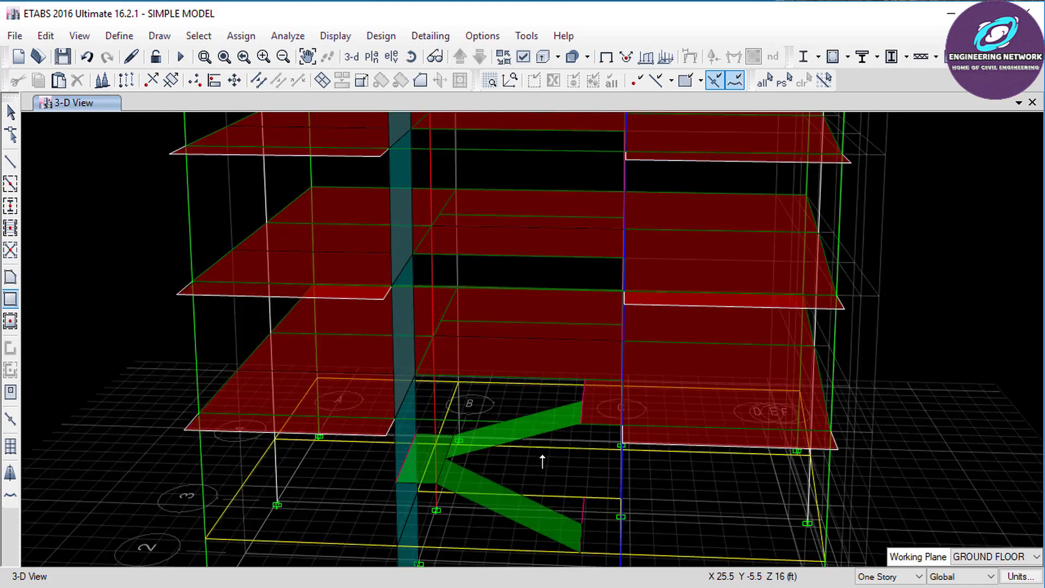
scroll(540, 539, "up", 3)
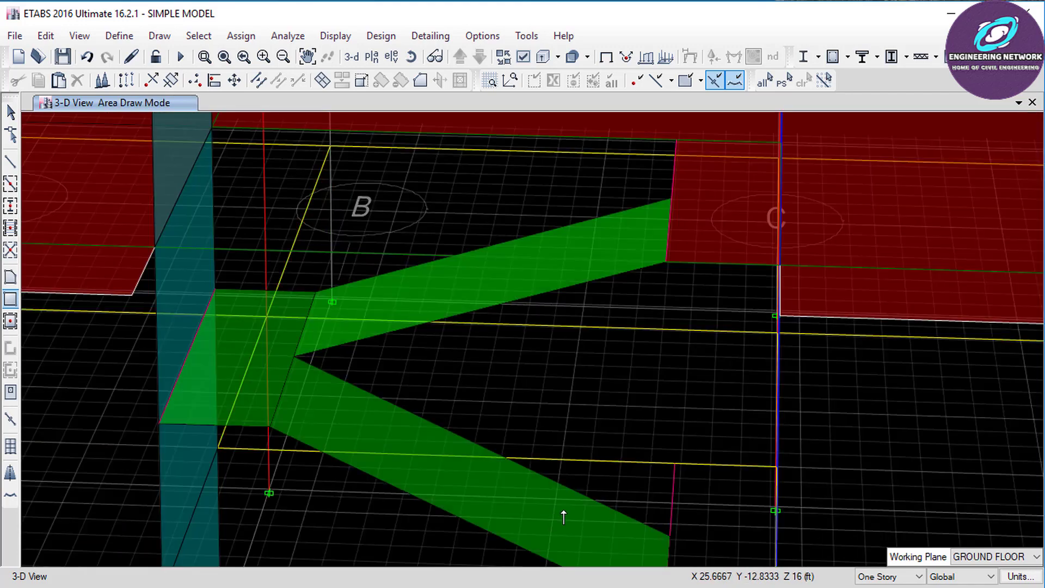
scroll(562, 517, "down", 4)
scroll(562, 518, "up", 2)
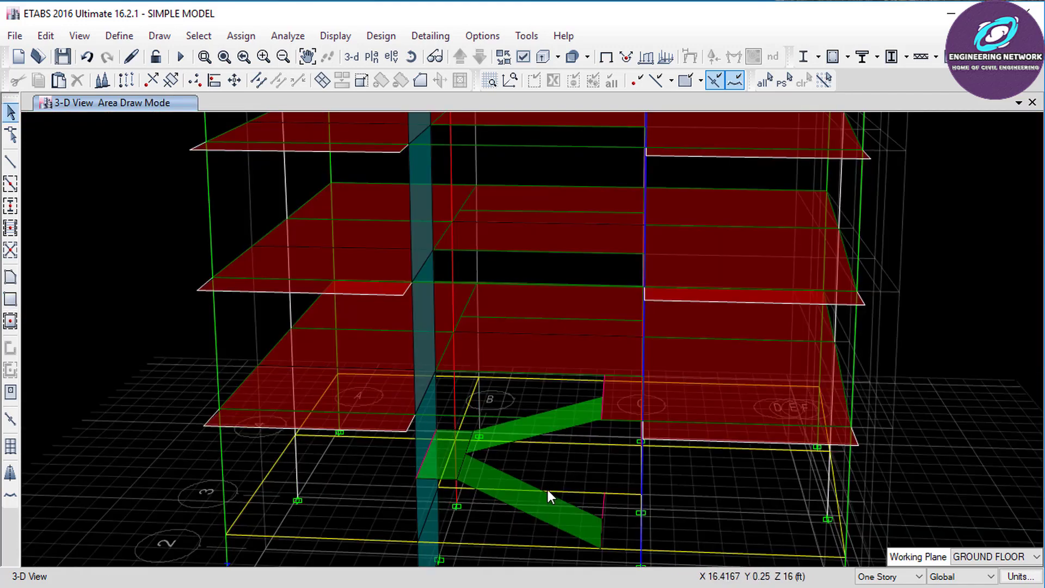
key("Escape")
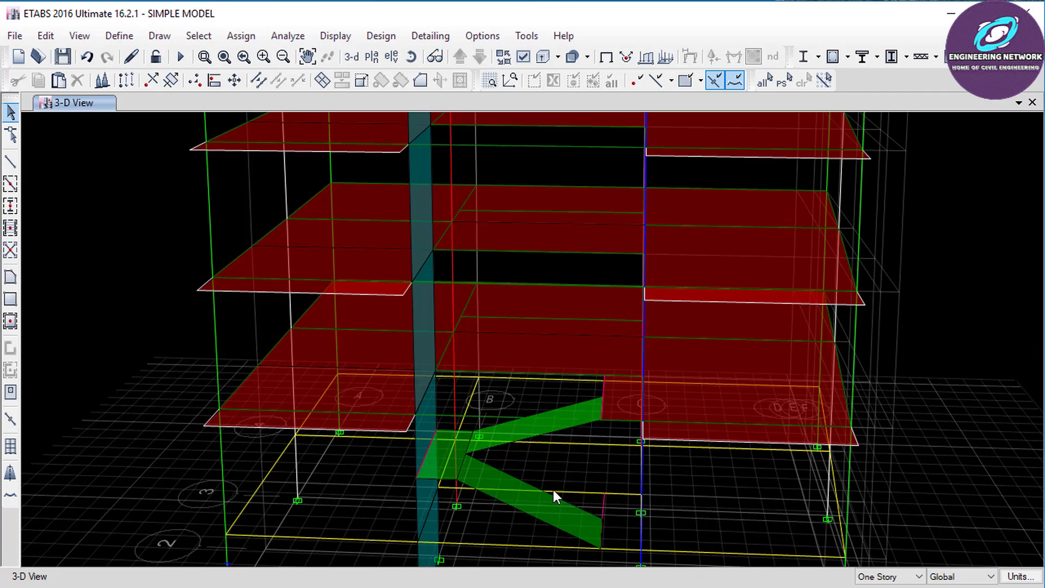